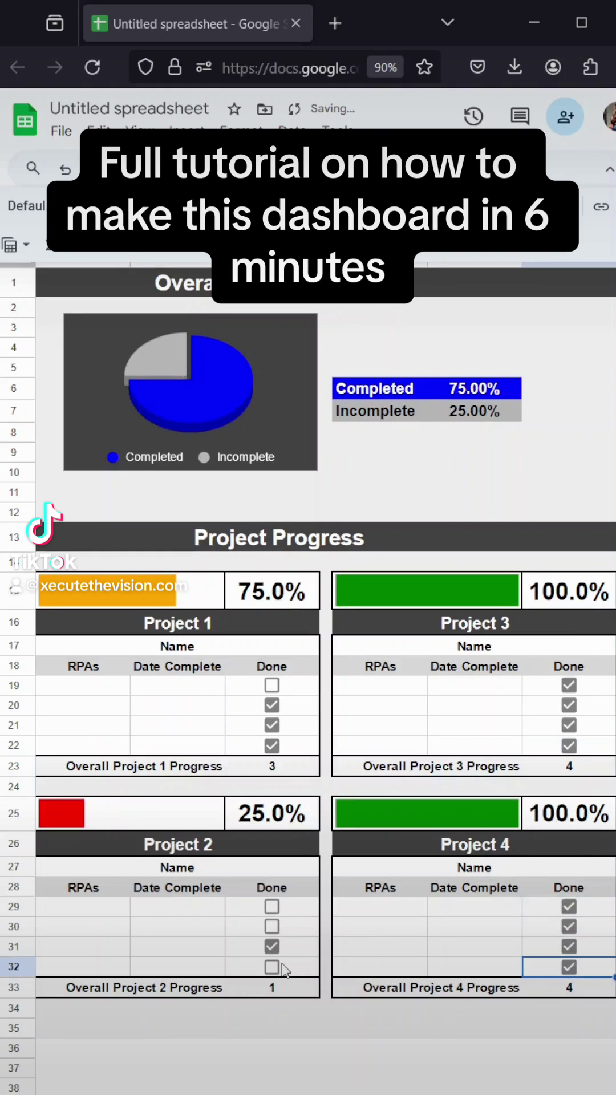
Tick the unticked Project 2 tasks in rows 32 and 30.
{"action": "left_click", "coordinate": [272, 966]}
{"action": "left_click", "coordinate": [272, 927]}
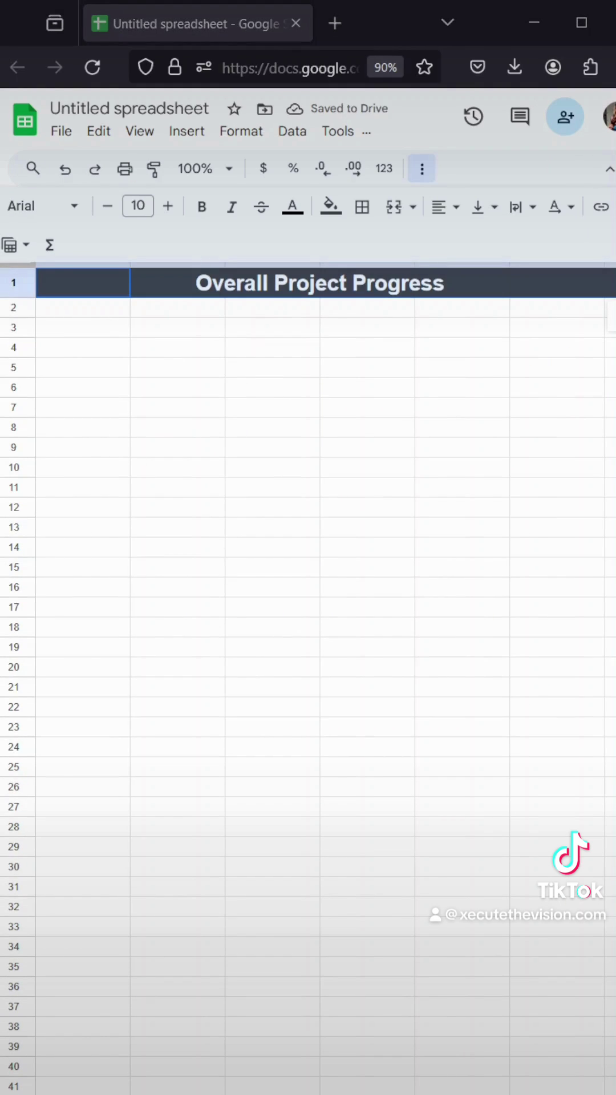
Paste the dark banner into row 13, merge A15:B15 and paste in the SPARKLINE progress-bar formula.
{"action": "left_click", "coordinate": [94, 526]}
{"action": "type", "text": "Project Progress"}
{"action": "left_click_drag", "start_coordinate": [104, 576], "coordinate": [179, 572]}
{"action": "left_click", "coordinate": [394, 206]}
{"action": "left_click", "coordinate": [422, 168]}
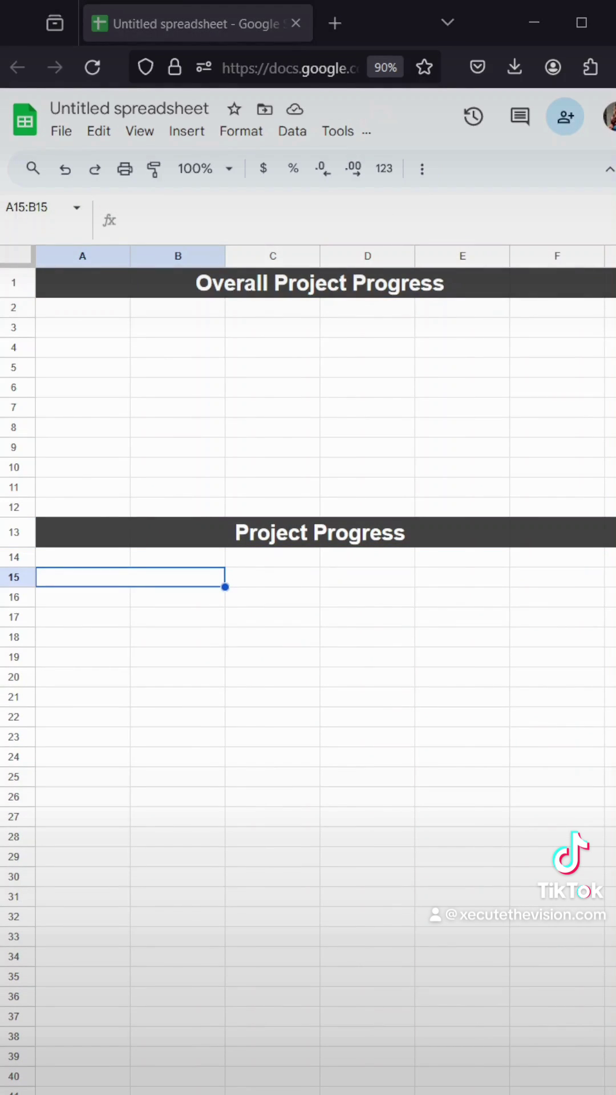
{"action": "left_click", "coordinate": [274, 218]}
{"action": "type", "text": "=SPARKLINE(C15,{\"charttype\",\"bar\";\"max\",1;\"color1\",IFS(C15<=0.3,\"Red\",C15<=0.8,\"orange\",C15<=1,\"Green\")})"}
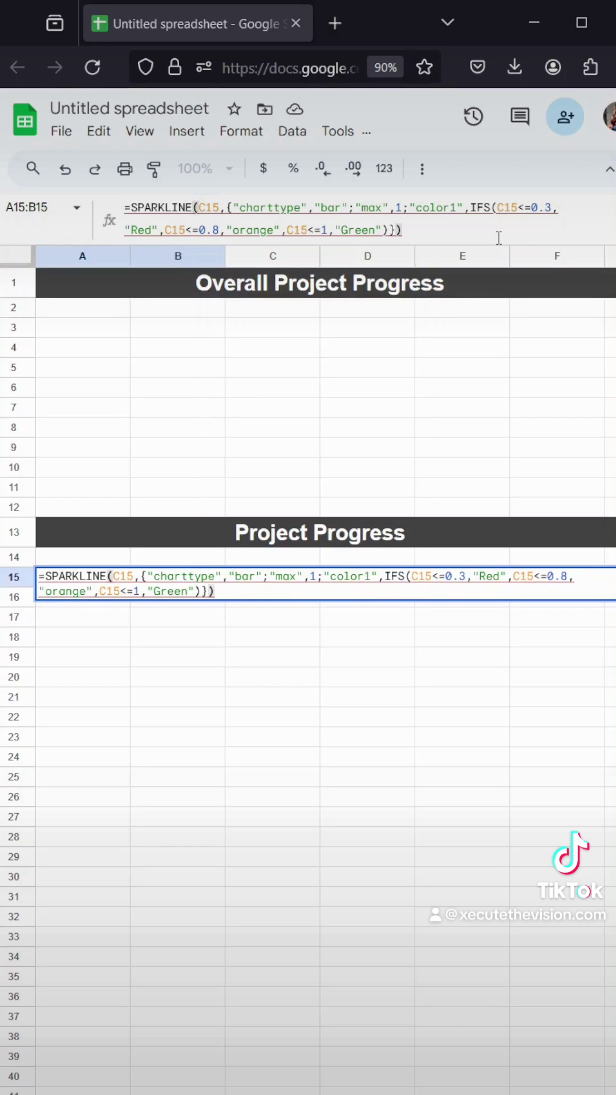
Commit the SPARKLINE formula and enter the table headings Name, RPAs, Date Complete and Done.
{"action": "key", "text": "Return"}
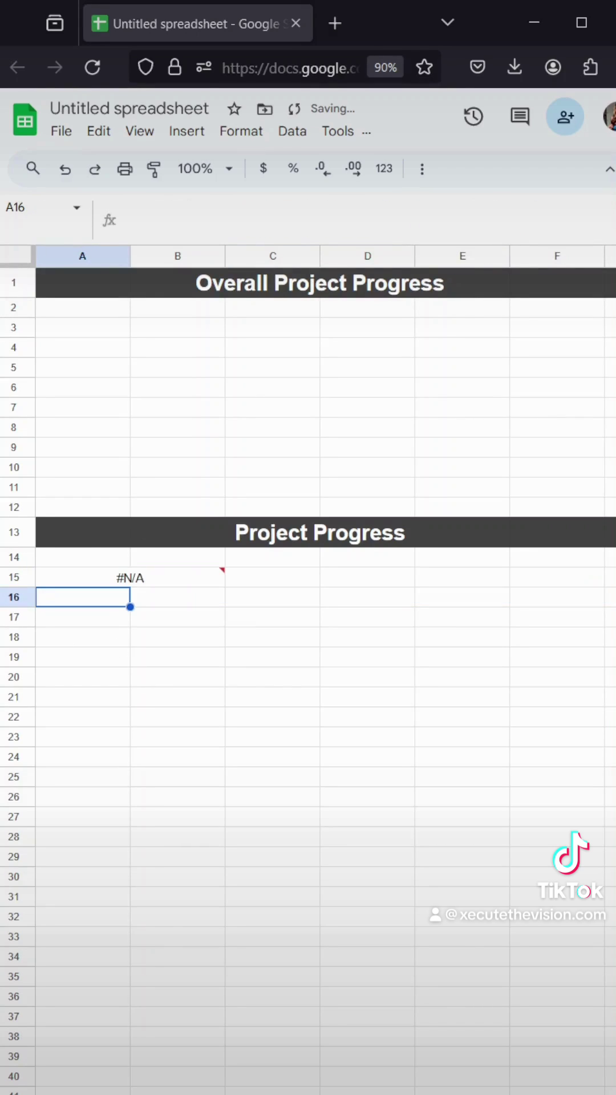
{"action": "type", "text": "Name"}
{"action": "key", "text": "Return"}
{"action": "type", "text": "RPAs"}
{"action": "key", "text": "Tab"}
{"action": "type", "text": "Date Compl"}
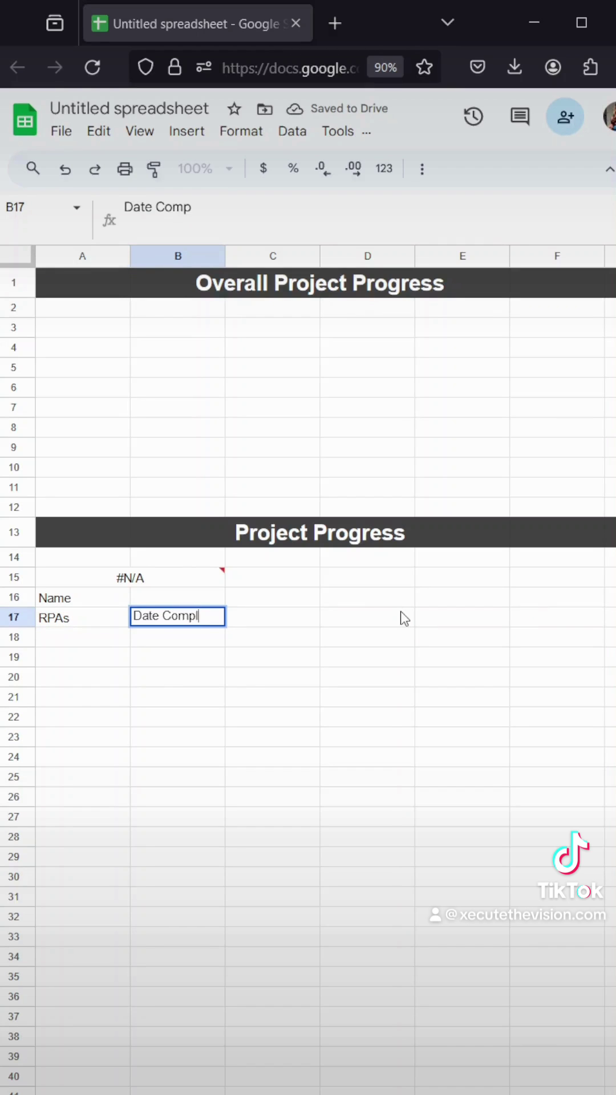
{"action": "type", "text": "ete"}
{"action": "key", "text": "Tab"}
{"action": "type", "text": "Done"}
{"action": "key", "text": "Return"}
Insert checkboxes into C18:C21 under the Done column.
{"action": "left_click", "coordinate": [241, 647]}
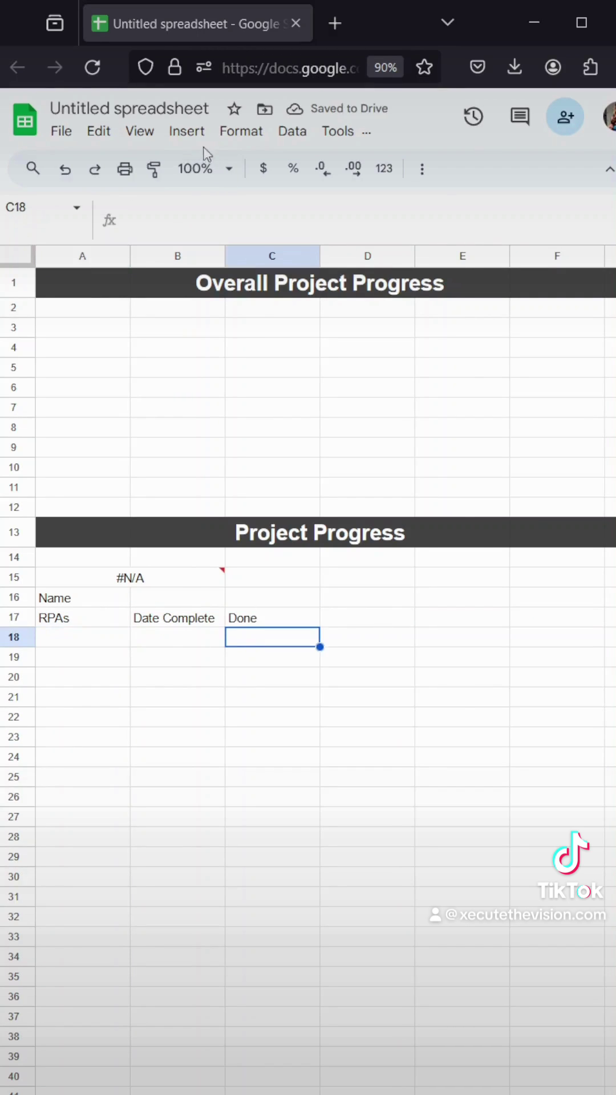
{"action": "left_click", "coordinate": [186, 131]}
{"action": "left_click", "coordinate": [269, 515]}
{"action": "left_click_drag", "start_coordinate": [320, 646], "coordinate": [323, 703]}
Label A22 'Overall Project 1 Progress'.
{"action": "left_click", "coordinate": [121, 720]}
{"action": "type", "text": "Overall Project 1 Progress"}
{"action": "key", "text": "Return"}
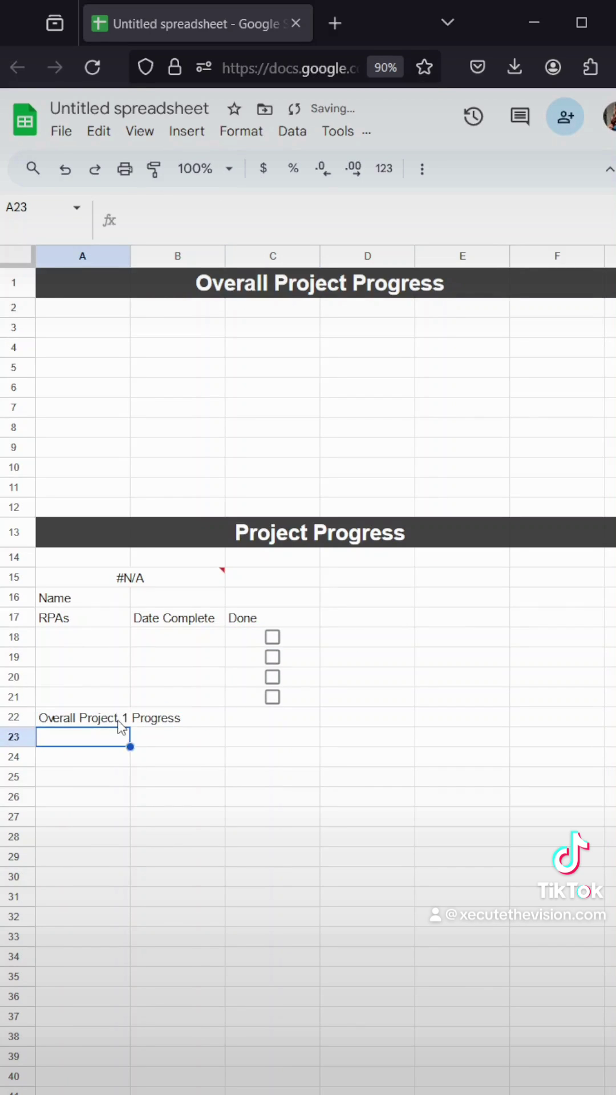
Count the ticked boxes in C22 with =COUNTIF(C18:C21,"True").
{"action": "key", "text": "Up"}
{"action": "key", "text": "Right"}
{"action": "key", "text": "Right"}
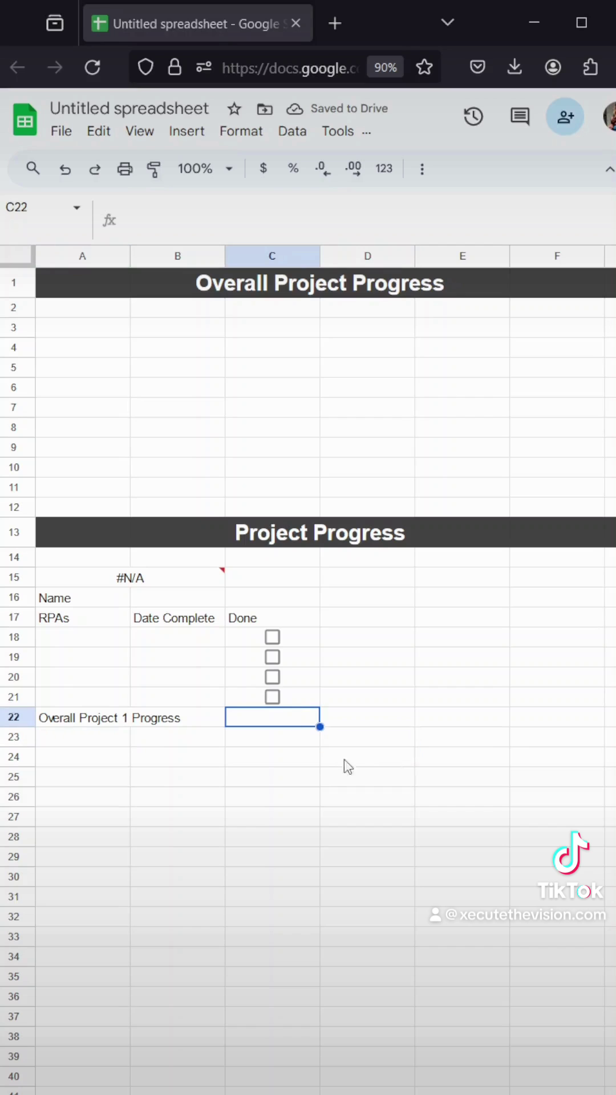
{"action": "type", "text": "=counti"}
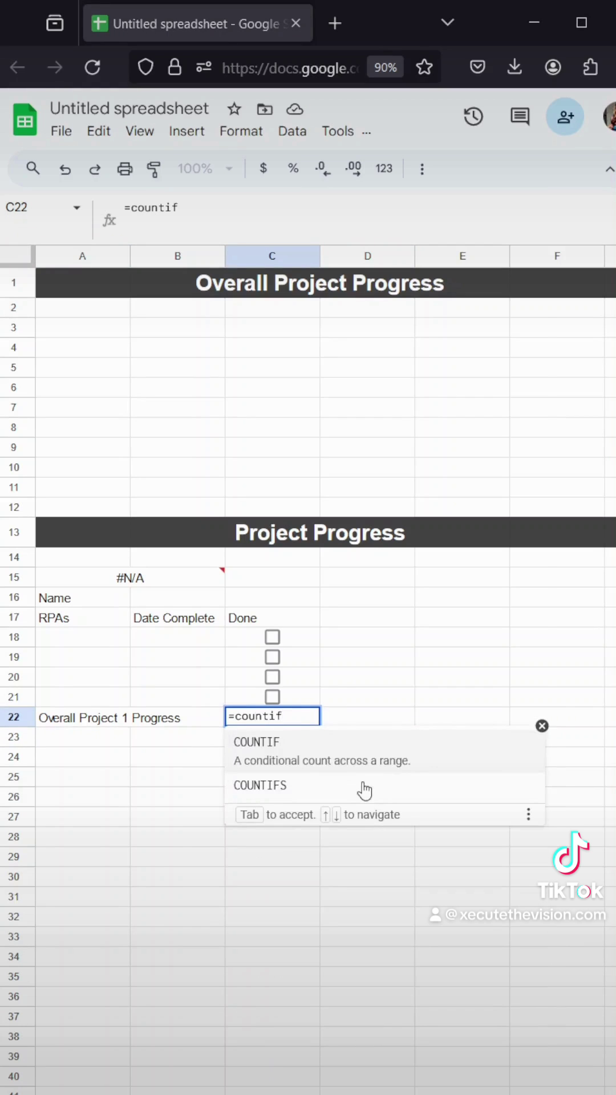
{"action": "type", "text": "f"}
{"action": "key", "text": "Tab"}
{"action": "key", "text": "Up"}
{"action": "key", "text": "Up"}
{"action": "key", "text": "Up"}
{"action": "key", "text": "Up"}
{"action": "key", "text": "shift+Down"}
{"action": "key", "text": "shift+Down"}
{"action": "key", "text": "shift+Down"}
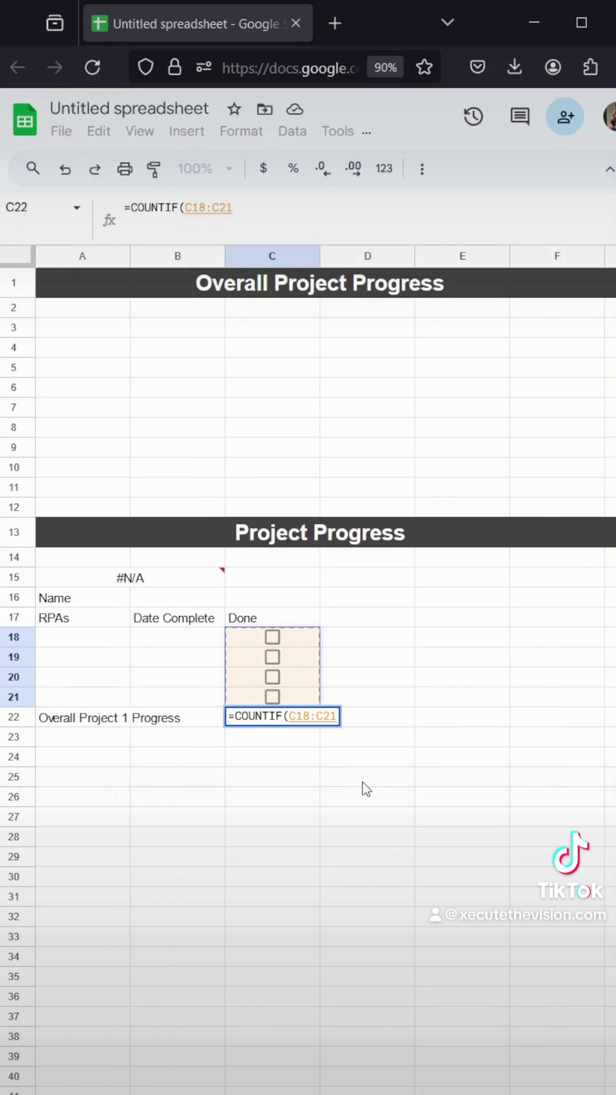
{"action": "type", "text": ",\"True\")"}
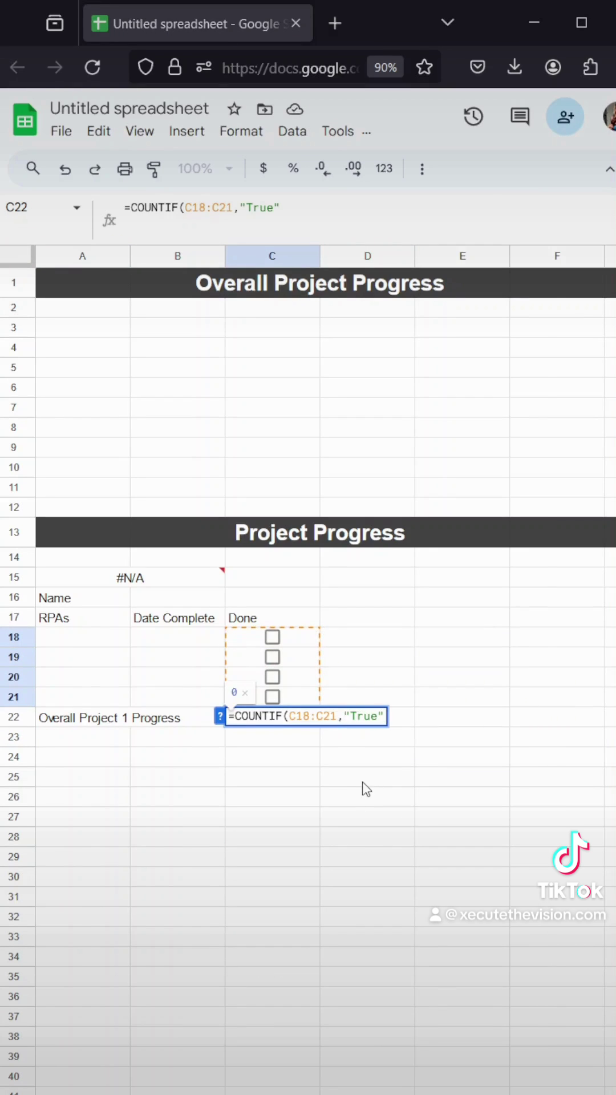
{"action": "key", "text": "Return"}
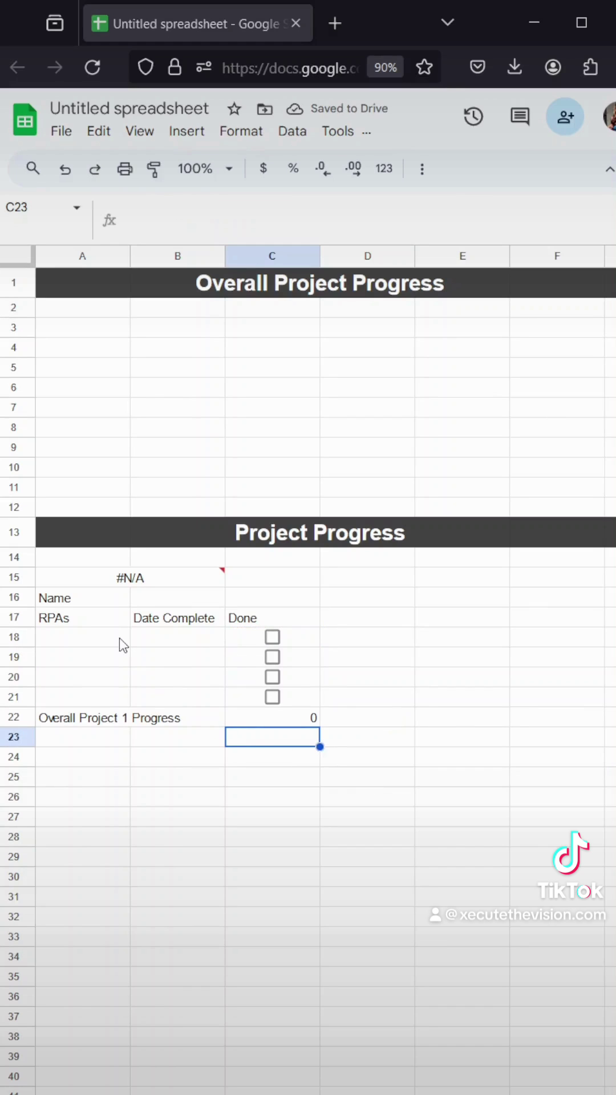
Make the row 17 column headings bold, light grey and centred.
{"action": "left_click_drag", "start_coordinate": [119, 628], "coordinate": [245, 620]}
{"action": "left_click", "coordinate": [422, 168]}
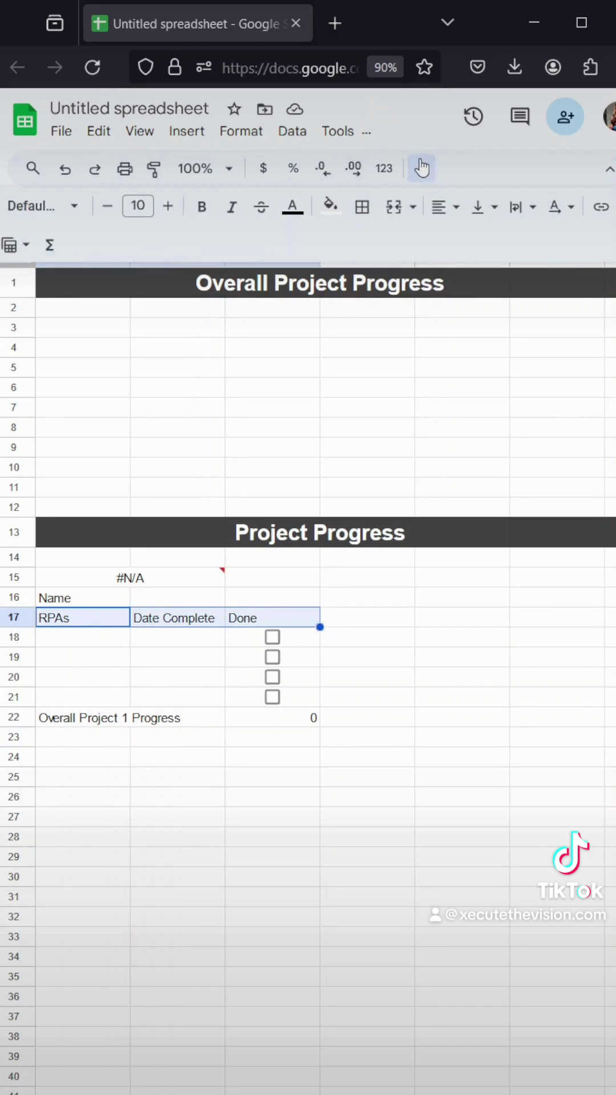
{"action": "left_click", "coordinate": [198, 208]}
{"action": "left_click", "coordinate": [331, 206]}
{"action": "left_click", "coordinate": [459, 272]}
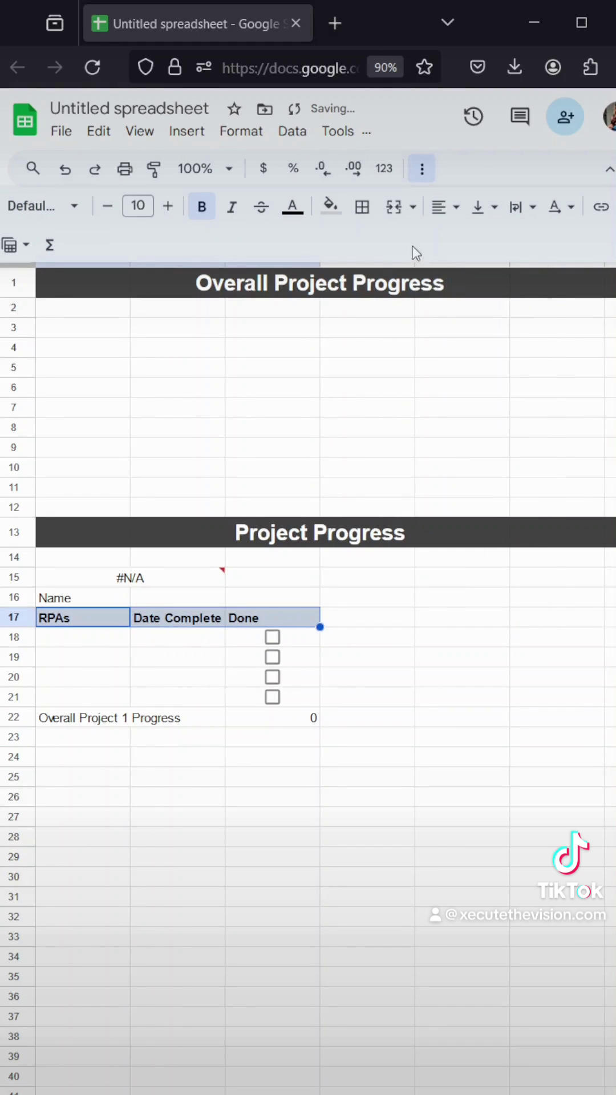
{"action": "left_click", "coordinate": [445, 206]}
{"action": "left_click", "coordinate": [473, 243]}
{"action": "left_click", "coordinate": [124, 646]}
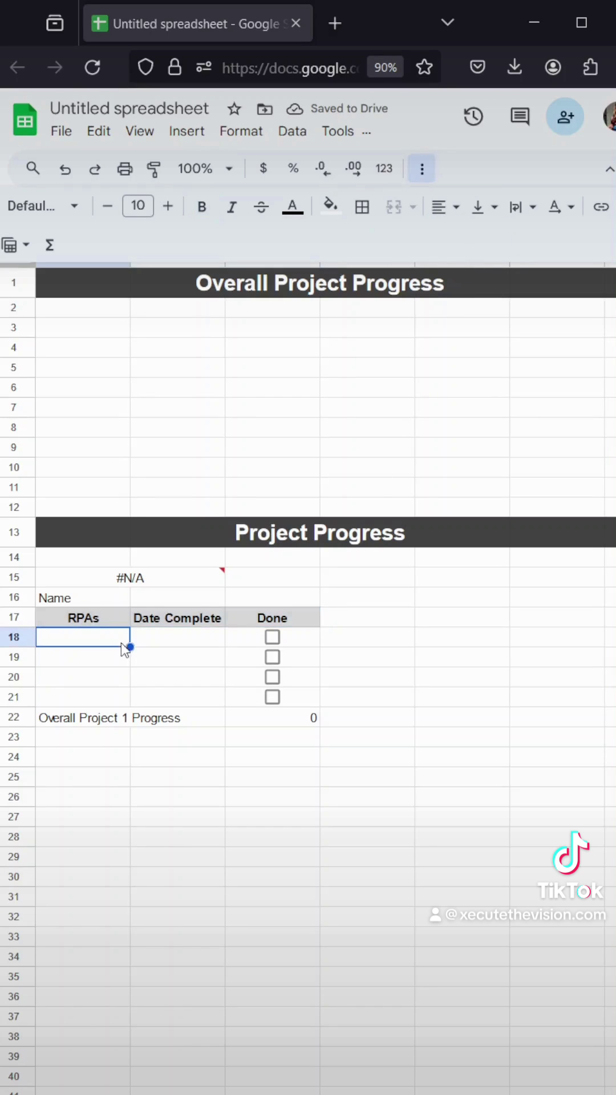
Shade the progress row A22:C22 light grey and make it bold.
{"action": "left_click_drag", "start_coordinate": [123, 717], "coordinate": [285, 720]}
{"action": "left_click", "coordinate": [331, 207]}
{"action": "left_click", "coordinate": [489, 233]}
{"action": "left_click", "coordinate": [202, 207]}
{"action": "left_click", "coordinate": [194, 740]}
Merge A22:B22 with the label right-aligned, and centre the count in C22.
{"action": "left_click_drag", "start_coordinate": [85, 717], "coordinate": [139, 715]}
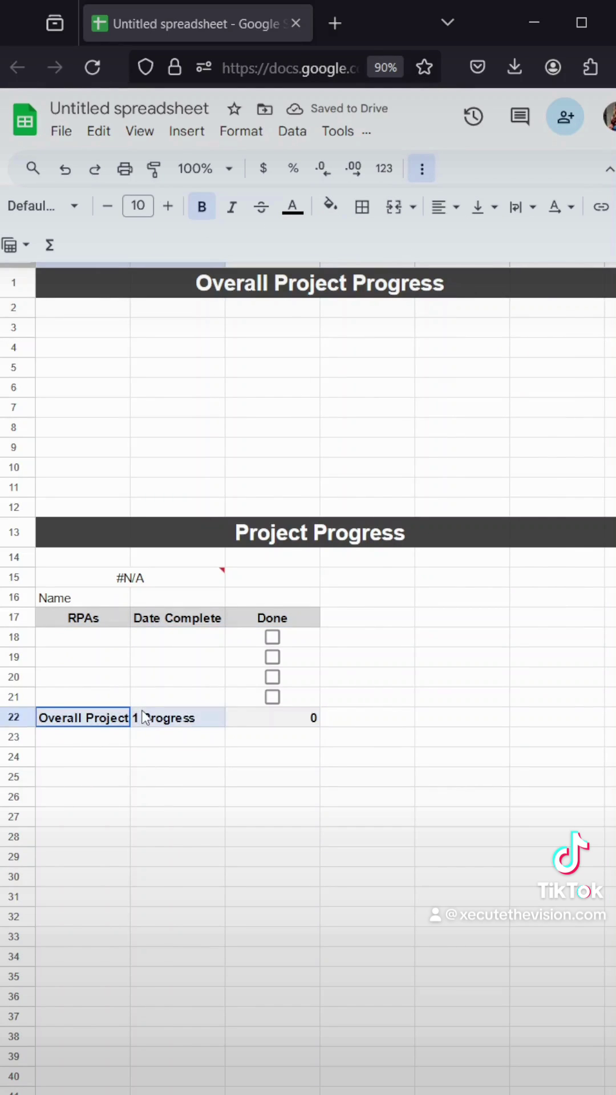
{"action": "left_click", "coordinate": [394, 206]}
{"action": "left_click", "coordinate": [445, 207]}
{"action": "left_click", "coordinate": [498, 246]}
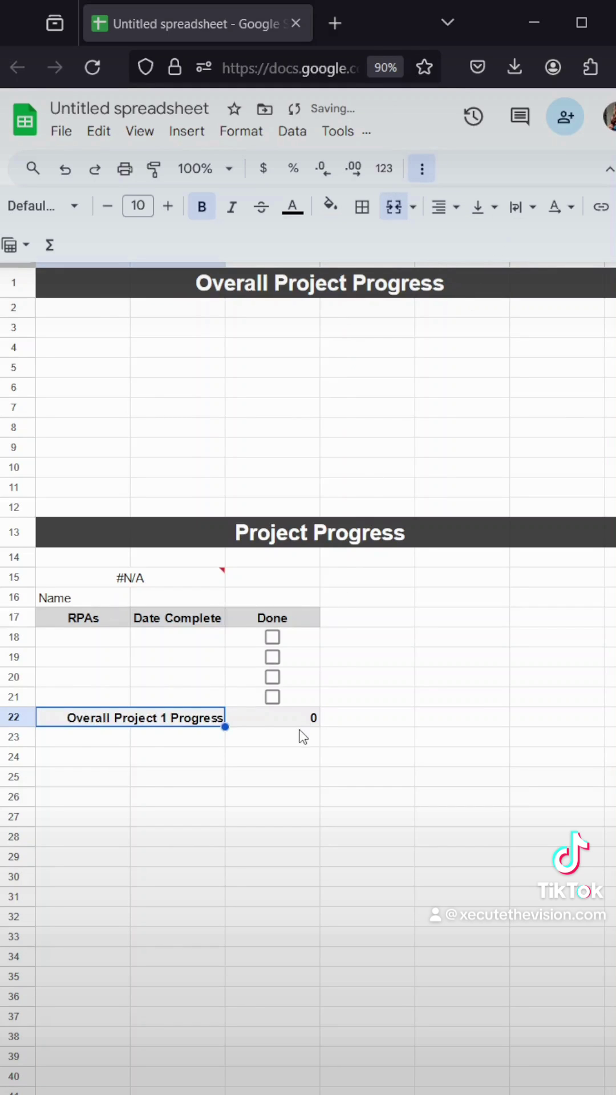
{"action": "left_click", "coordinate": [296, 719]}
{"action": "left_click", "coordinate": [445, 206]}
{"action": "left_click", "coordinate": [471, 242]}
Merge A16:C16 and make the Name title bold and centred.
{"action": "left_click_drag", "start_coordinate": [86, 598], "coordinate": [274, 598]}
{"action": "left_click", "coordinate": [394, 206]}
{"action": "left_click", "coordinate": [201, 207]}
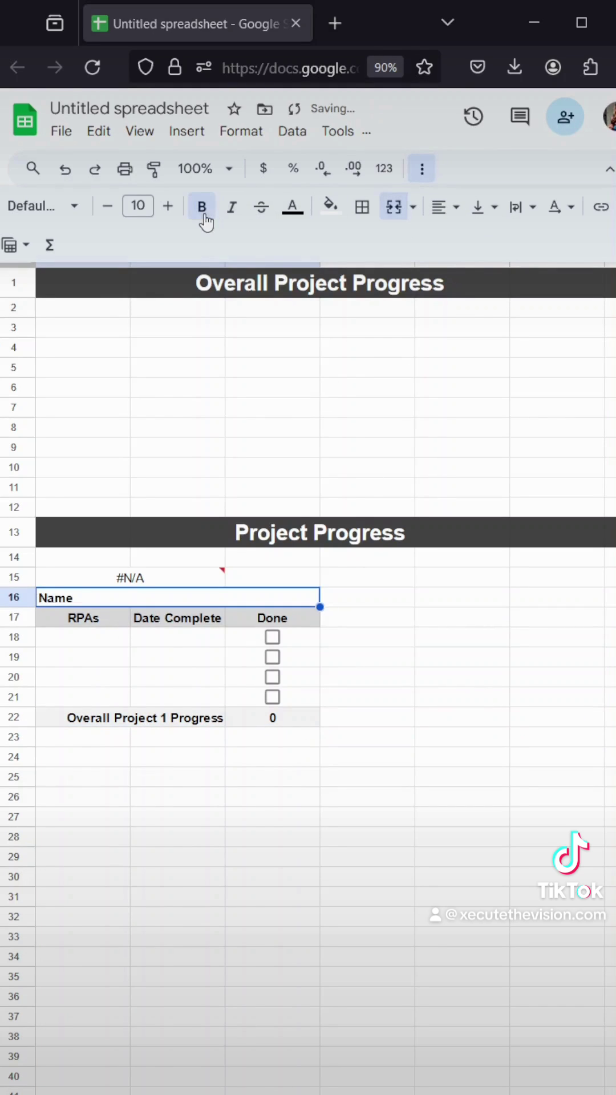
{"action": "left_click", "coordinate": [445, 207]}
{"action": "left_click", "coordinate": [476, 251]}
{"action": "mouse_move", "coordinate": [189, 579]}
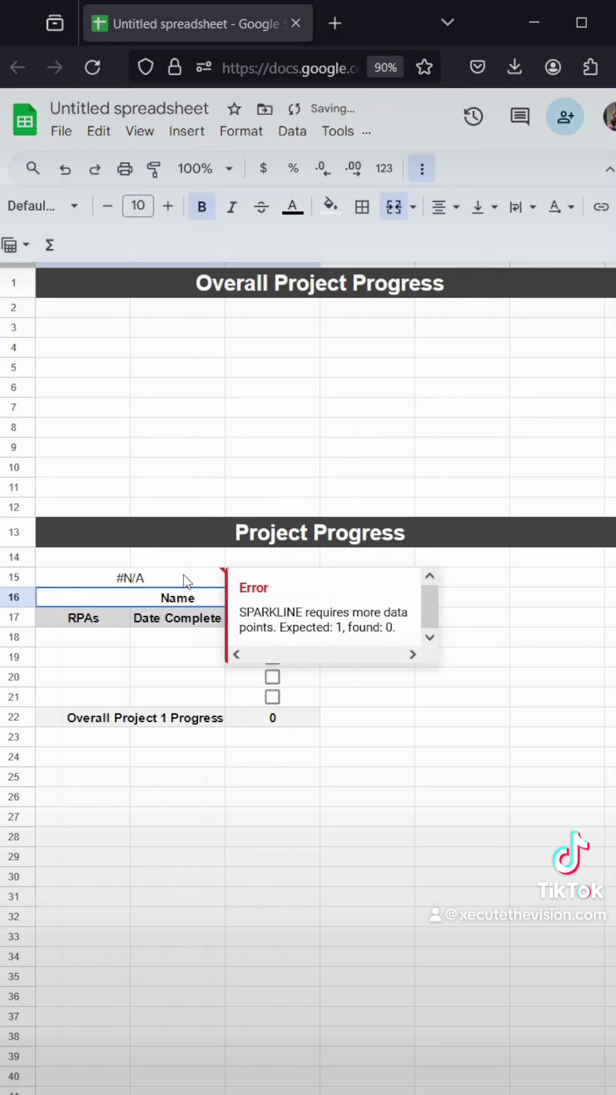
Insert a new row above the table and type 'Project 1' in A16.
{"action": "right_click", "coordinate": [23, 596]}
{"action": "left_click", "coordinate": [114, 751]}
{"action": "left_click", "coordinate": [113, 600]}
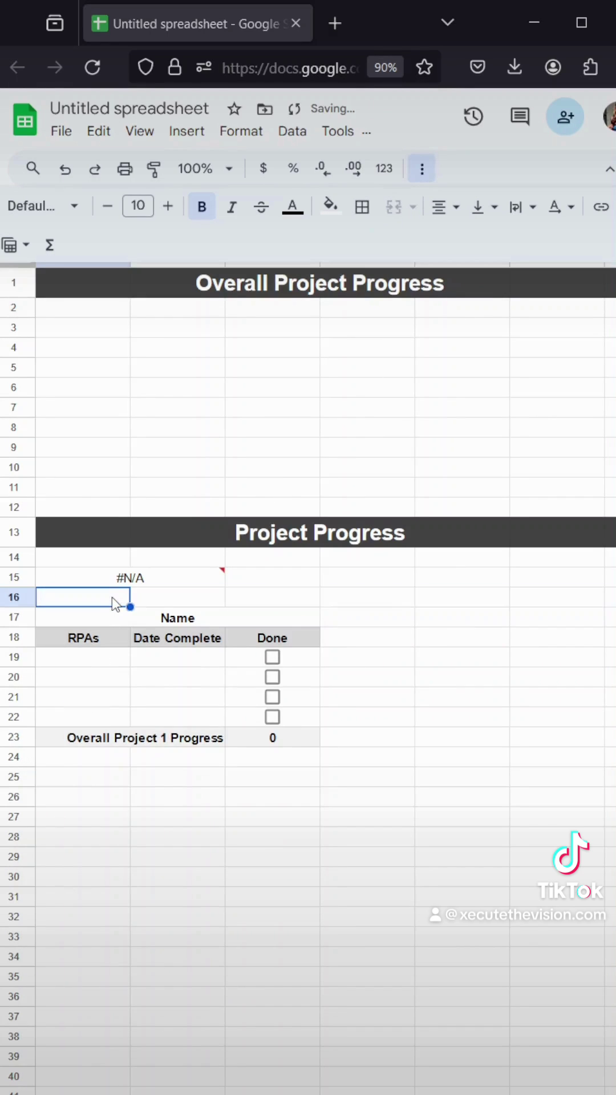
{"action": "type", "text": "Project 1"}
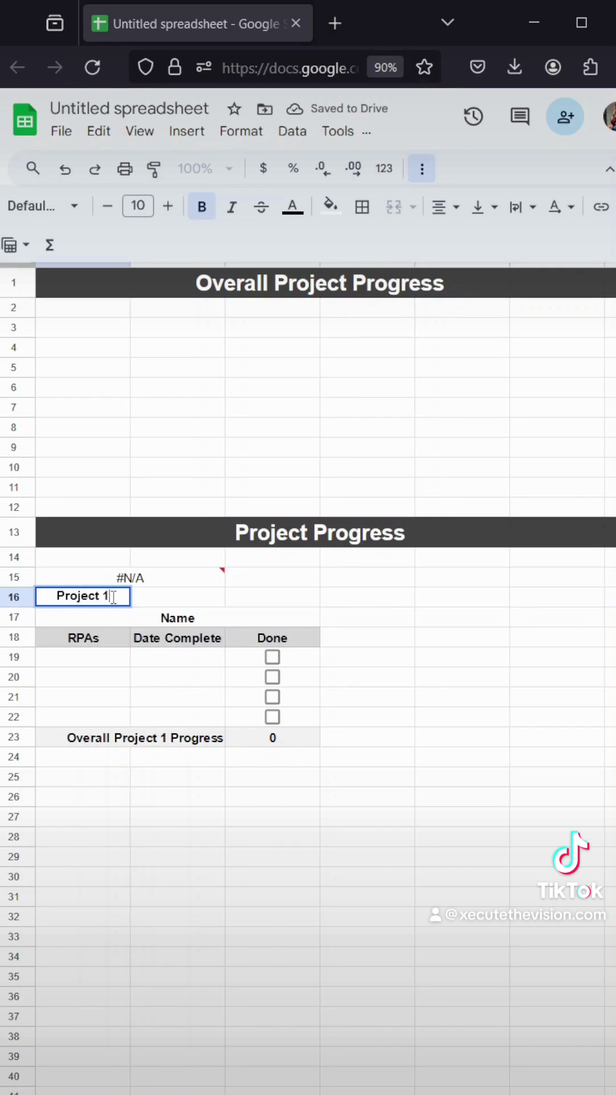
{"action": "key", "text": "Return"}
Merge A16:C16 with dark grey fill, centred white text and a larger font.
{"action": "left_click_drag", "start_coordinate": [126, 597], "coordinate": [246, 605]}
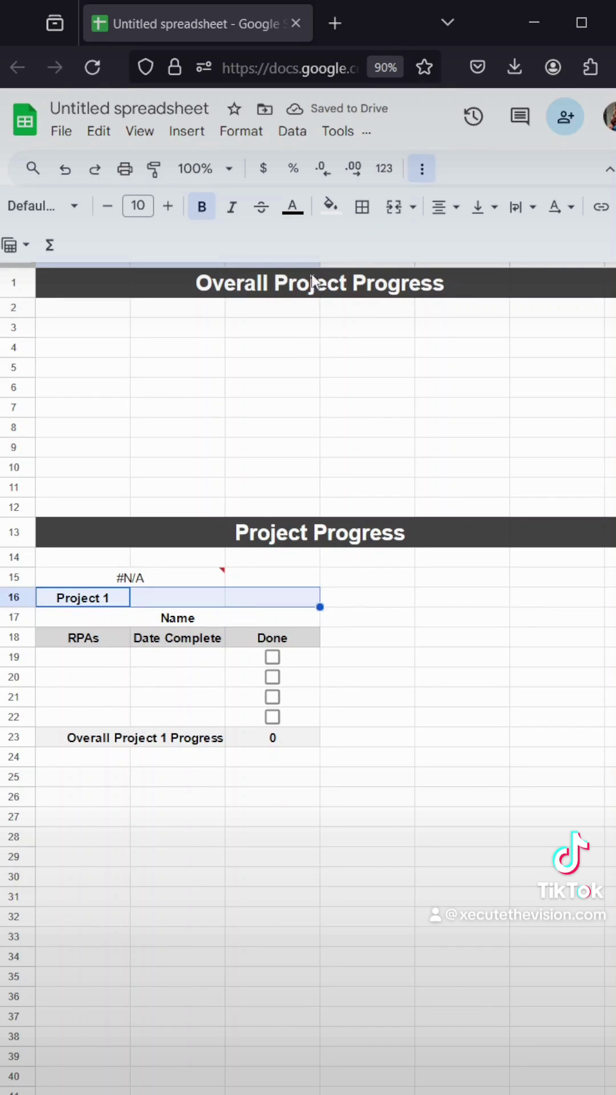
{"action": "left_click", "coordinate": [330, 205]}
{"action": "left_click", "coordinate": [355, 272]}
{"action": "left_click", "coordinate": [292, 207]}
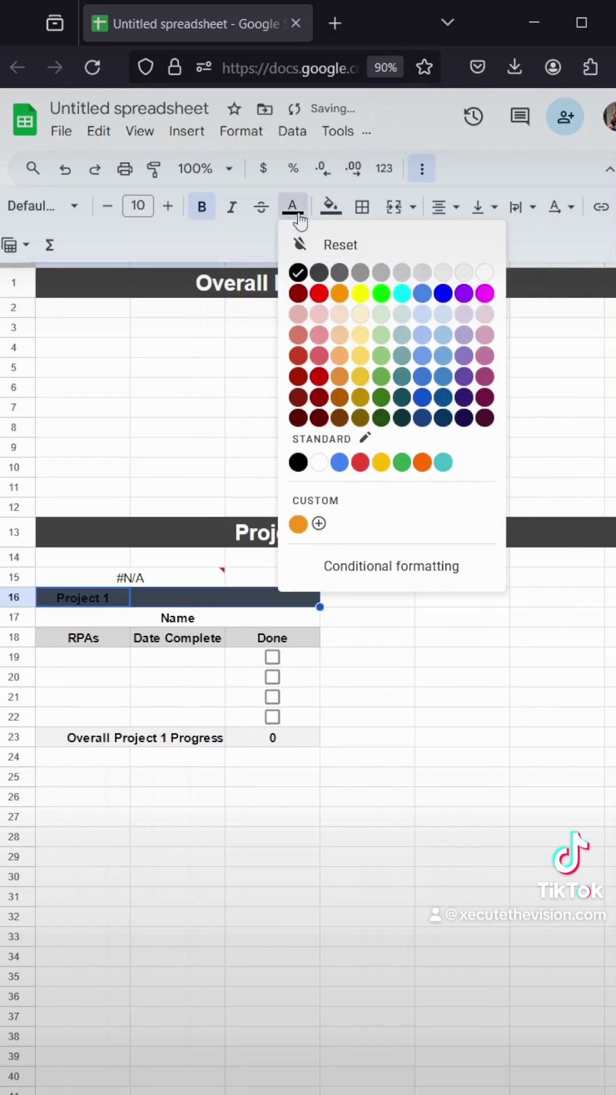
{"action": "left_click", "coordinate": [484, 272]}
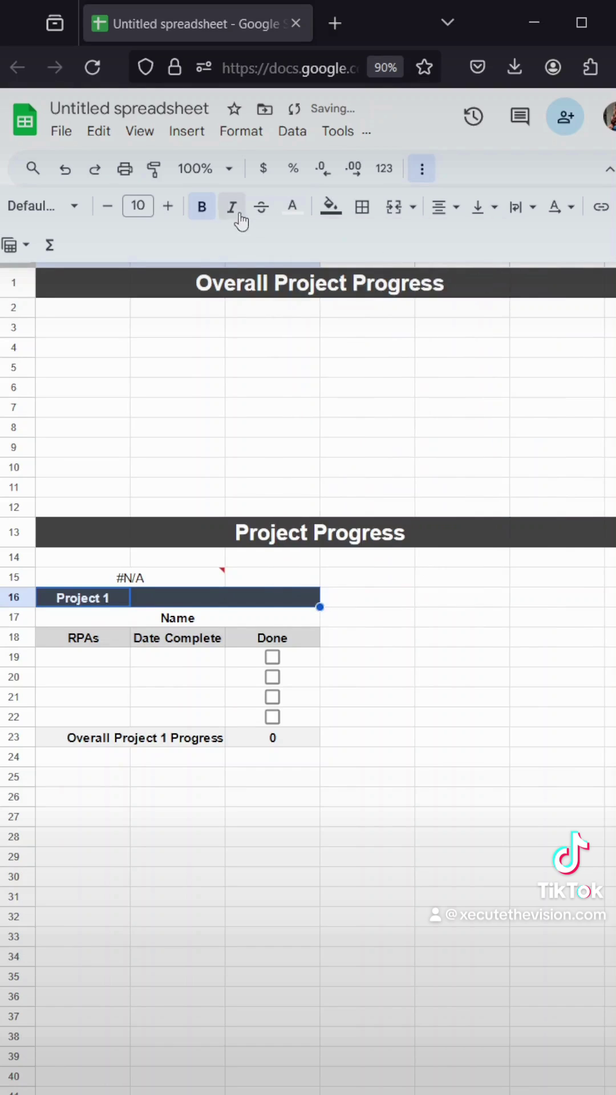
{"action": "left_click", "coordinate": [394, 206]}
{"action": "left_click", "coordinate": [433, 213]}
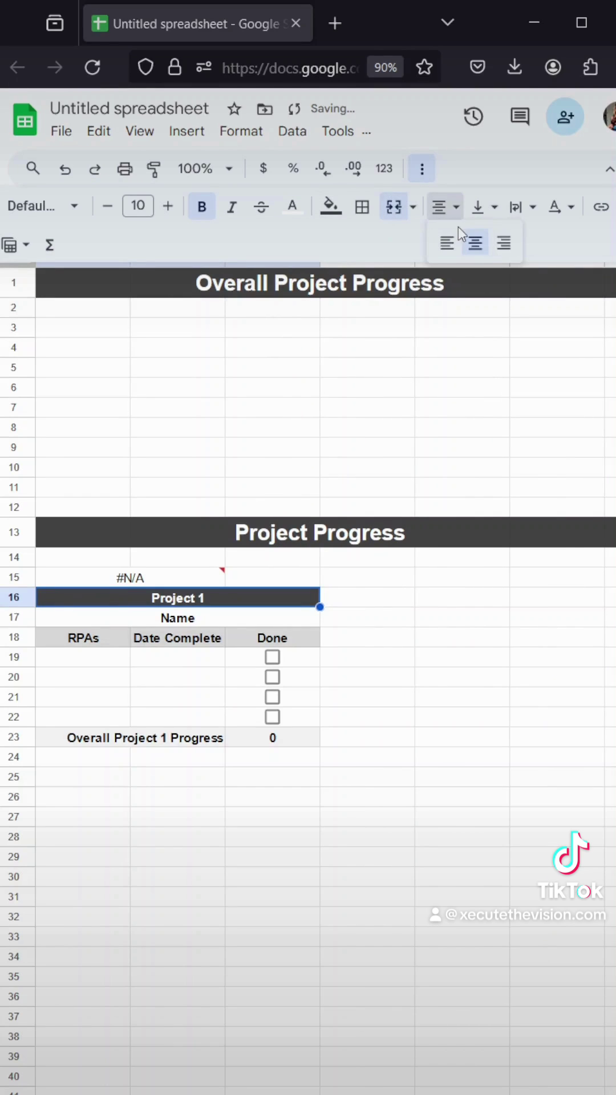
{"action": "left_click", "coordinate": [168, 206]}
{"action": "left_click", "coordinate": [167, 206]}
{"action": "left_click", "coordinate": [171, 215]}
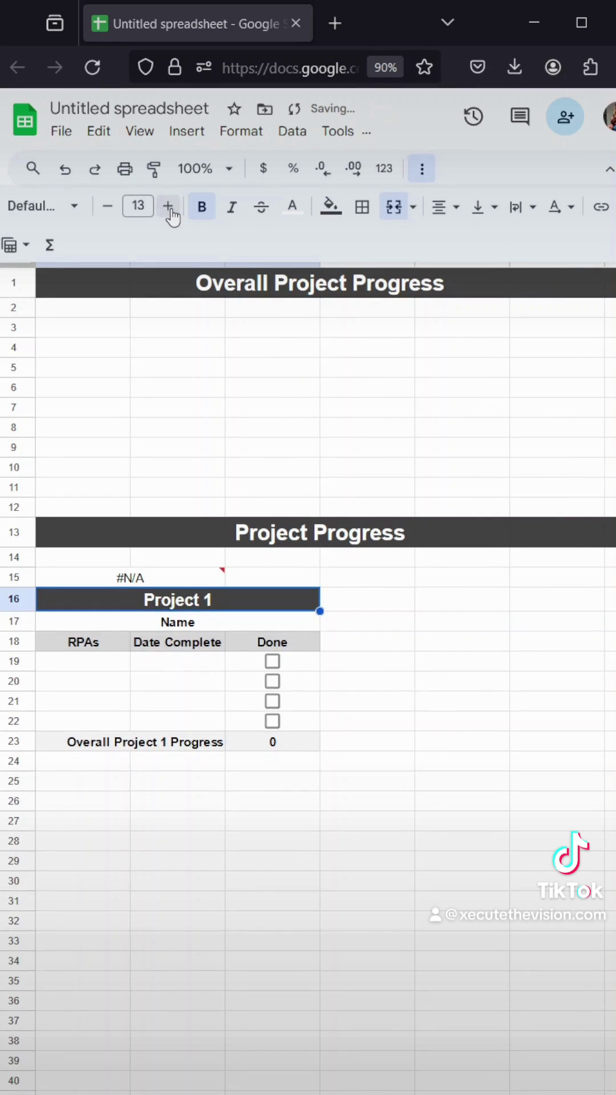
Add top and bottom borders to the progress row A23:C23 in a chosen line style.
{"action": "left_click", "coordinate": [123, 663]}
{"action": "left_click_drag", "start_coordinate": [120, 742], "coordinate": [256, 741]}
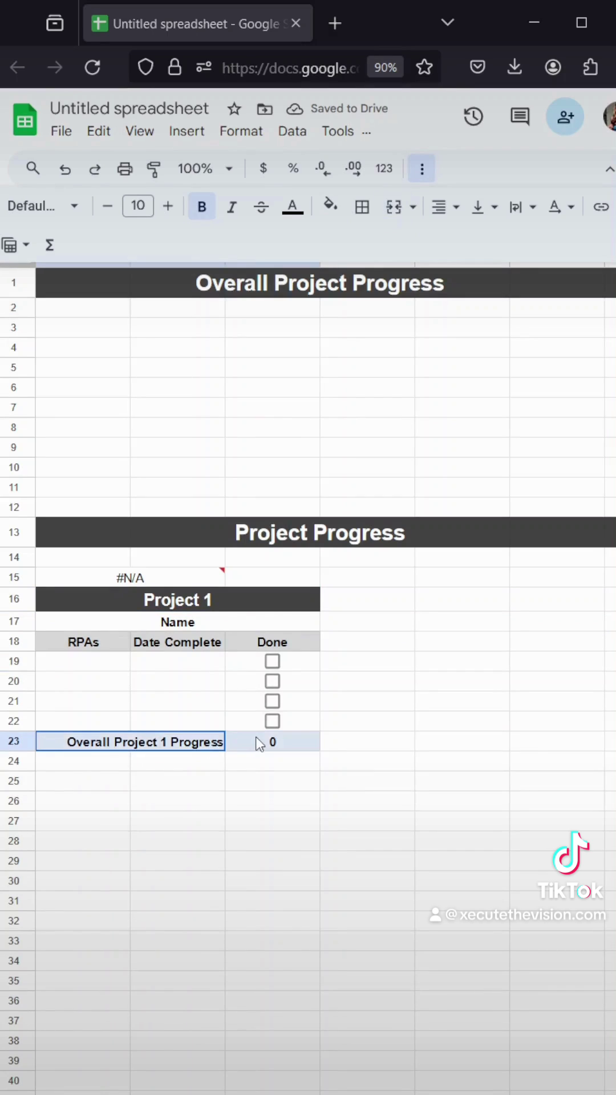
{"action": "left_click", "coordinate": [362, 209]}
{"action": "left_click", "coordinate": [541, 277]}
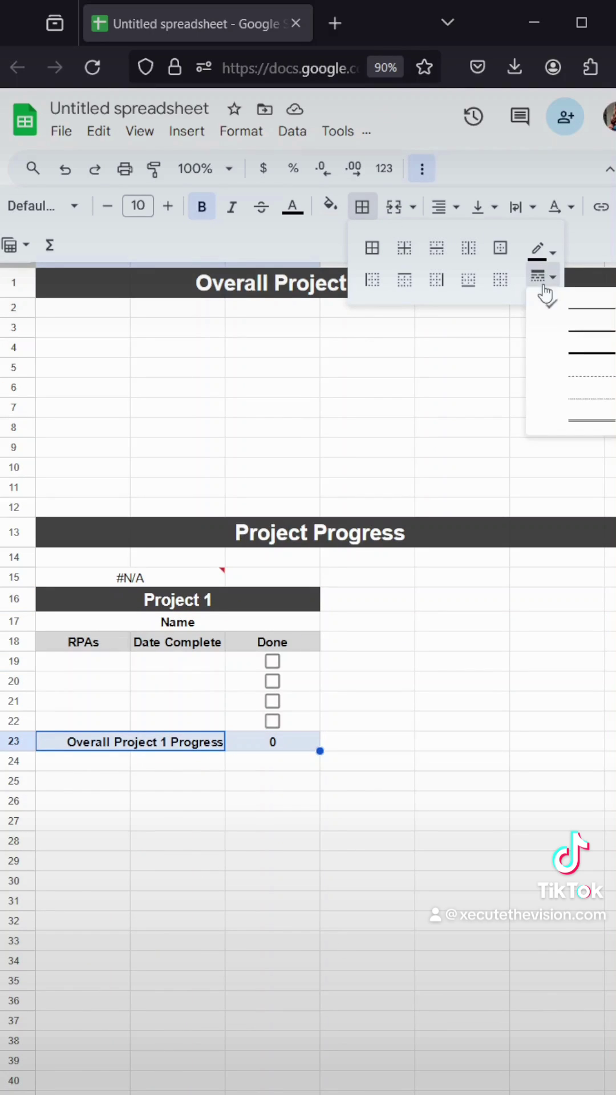
{"action": "left_click", "coordinate": [568, 342]}
{"action": "left_click", "coordinate": [404, 286]}
{"action": "left_click", "coordinate": [467, 282]}
{"action": "left_click", "coordinate": [344, 756]}
Put a thick outer border around A17:C23 and make row 15 taller.
{"action": "left_click_drag", "start_coordinate": [308, 747], "coordinate": [305, 625]}
{"action": "left_click", "coordinate": [362, 206]}
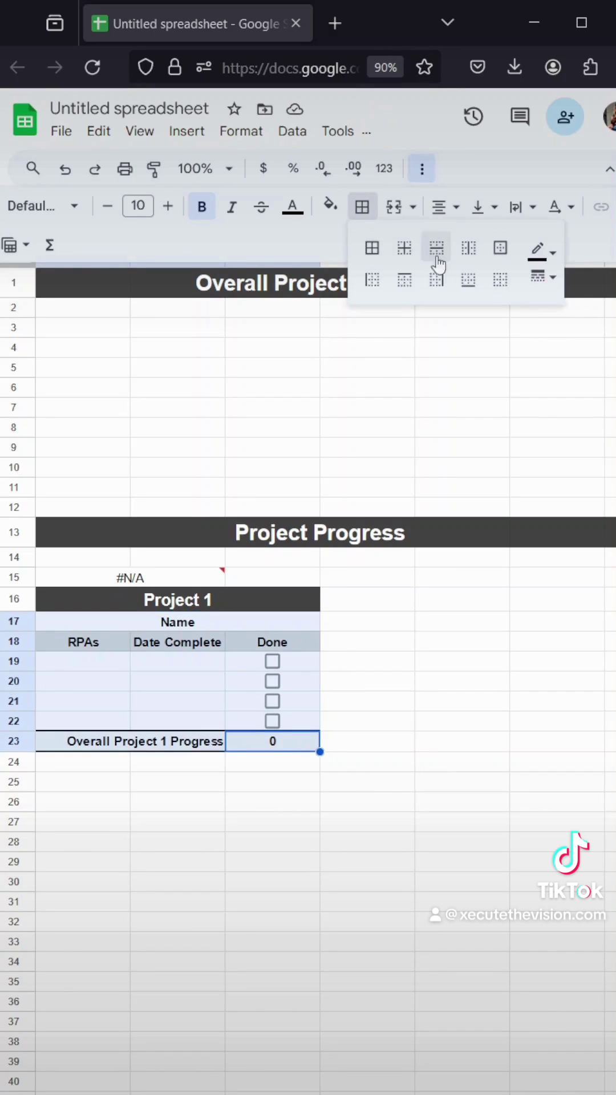
{"action": "left_click", "coordinate": [500, 249]}
{"action": "left_click", "coordinate": [363, 686]}
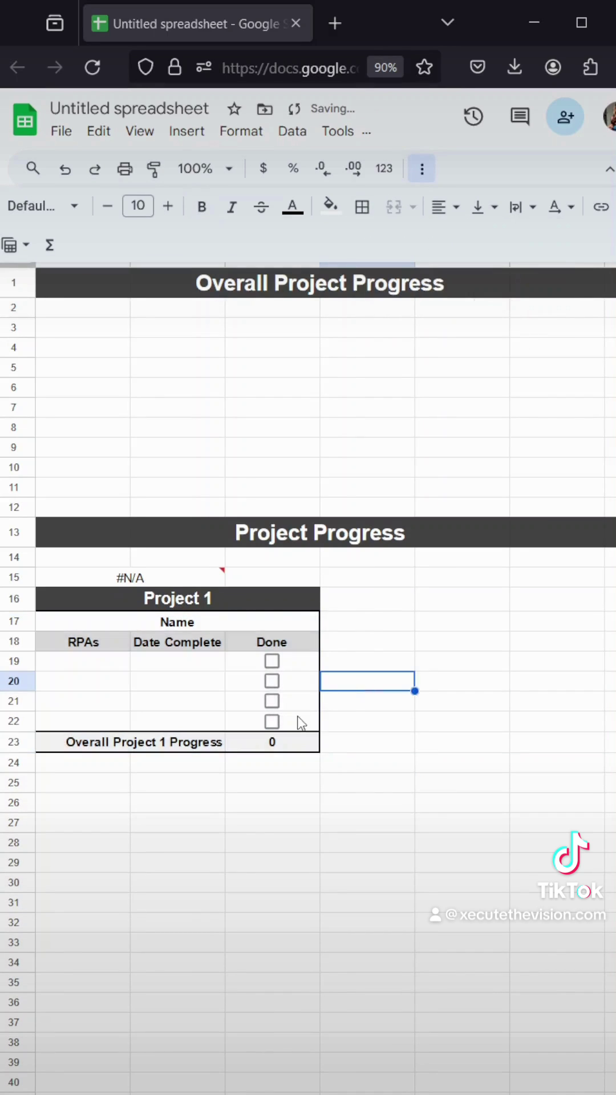
{"action": "left_click_drag", "start_coordinate": [16, 588], "coordinate": [17, 604]}
Enter =COUNTIF(C19:C22,"True")/COUNTA(C19:C22) in C15 to compute the completed share.
{"action": "left_click", "coordinate": [272, 599]}
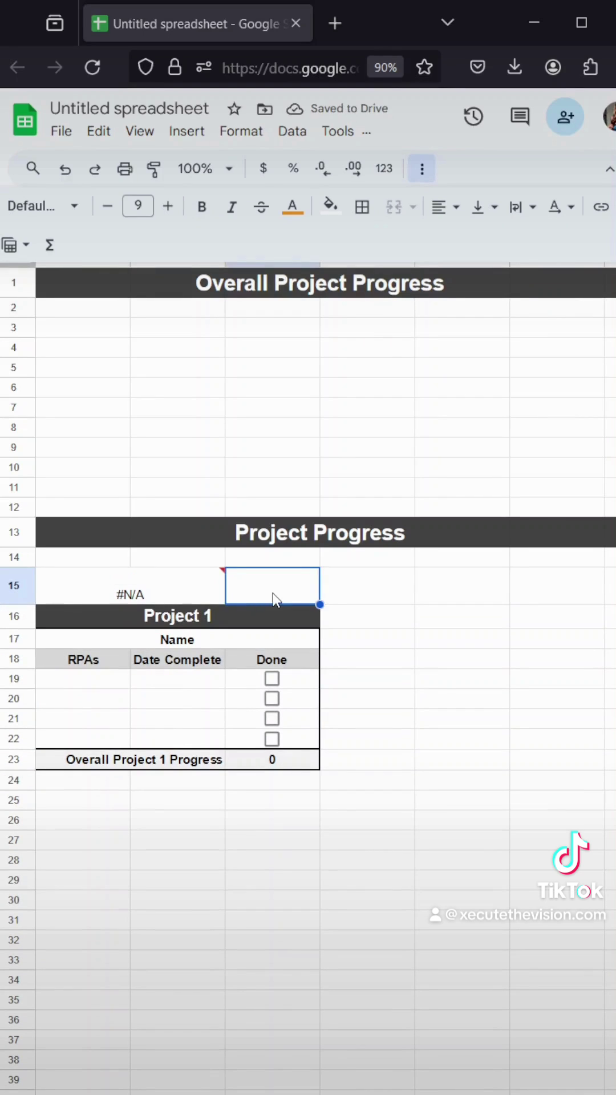
{"action": "left_click", "coordinate": [231, 221]}
{"action": "type", "text": "="}
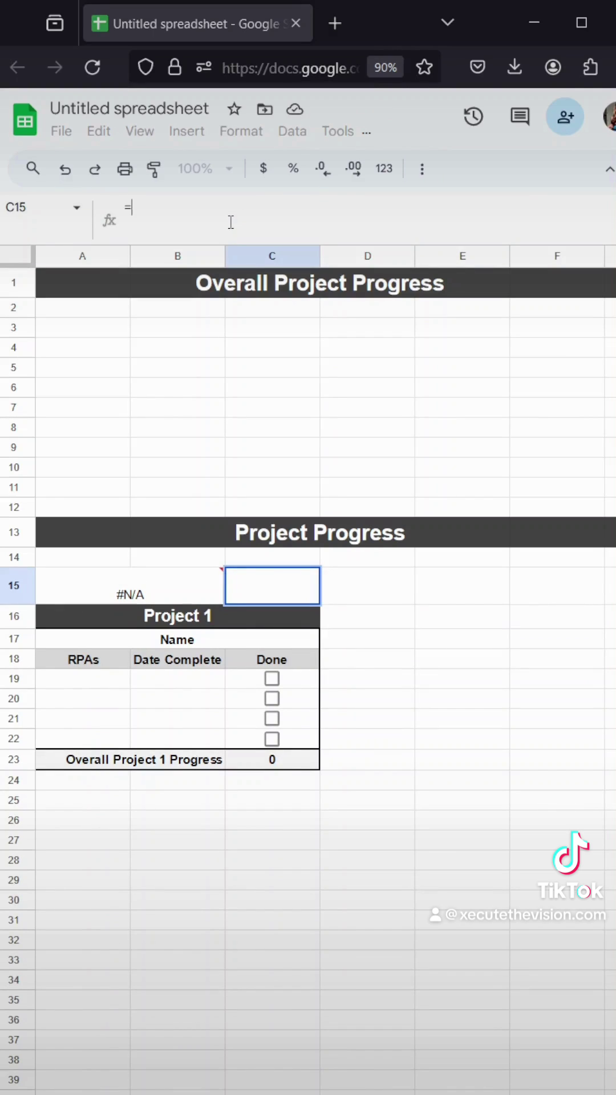
{"action": "type", "text": "counti"}
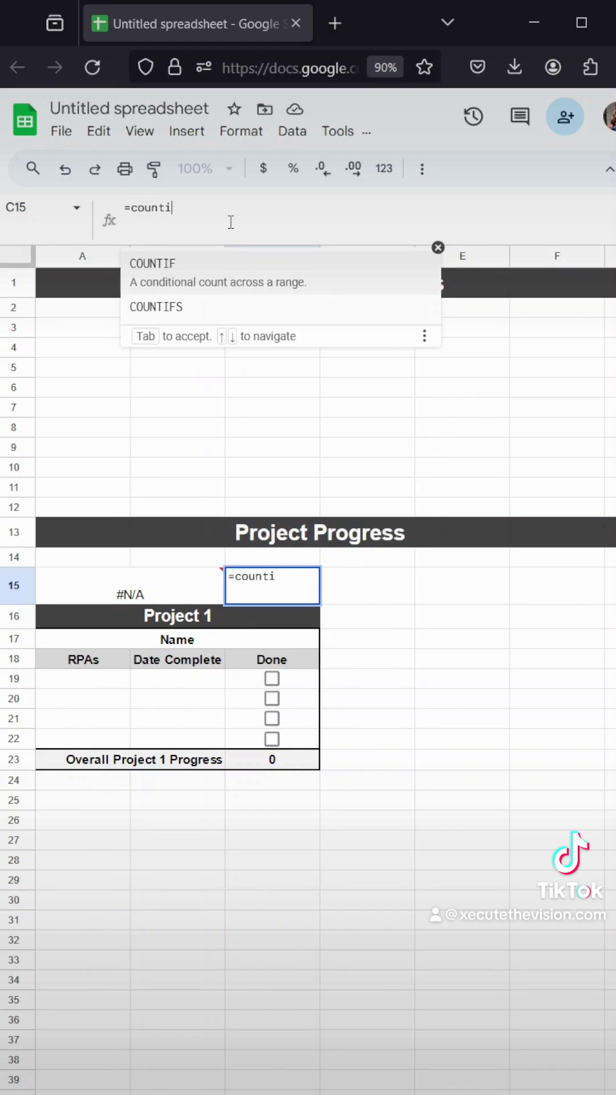
{"action": "type", "text": "f"}
{"action": "key", "text": "Tab"}
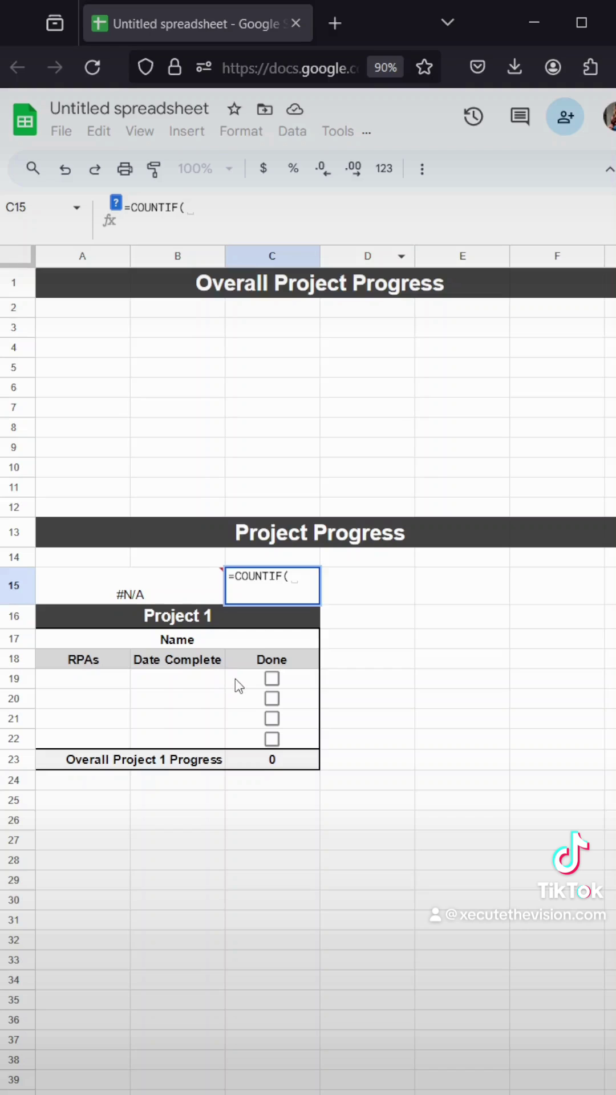
{"action": "left_click_drag", "start_coordinate": [235, 679], "coordinate": [237, 733]}
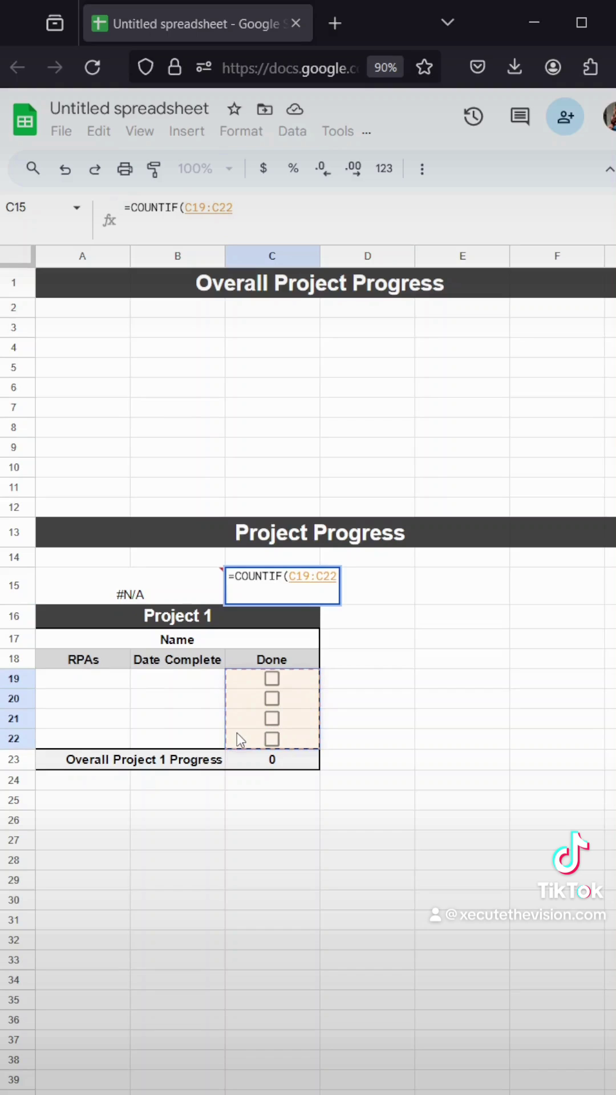
{"action": "type", "text": ",\"Tr"}
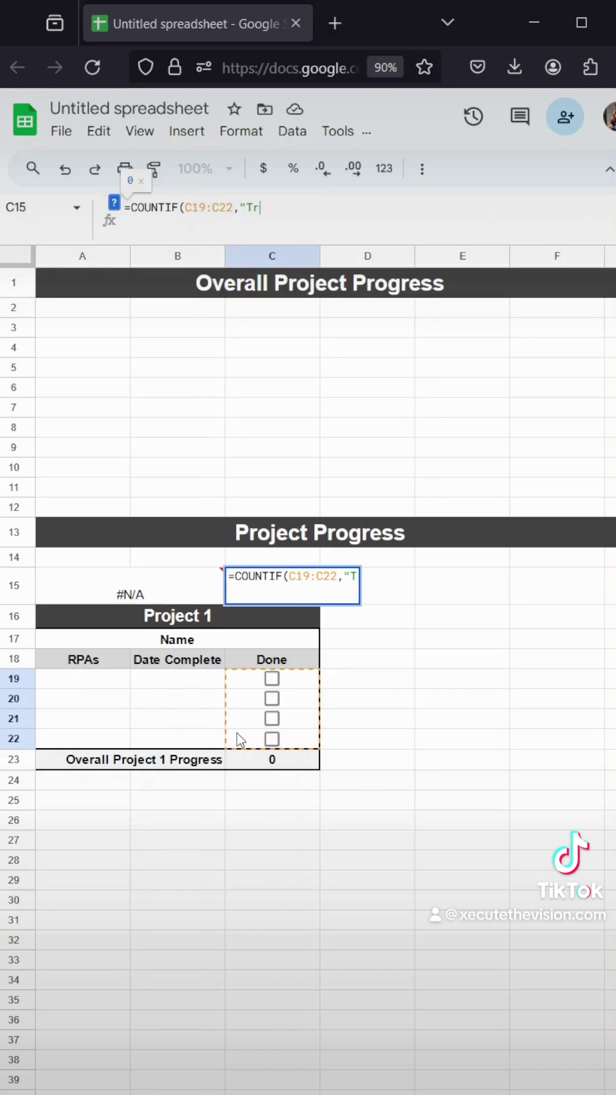
{"action": "type", "text": "ue"}
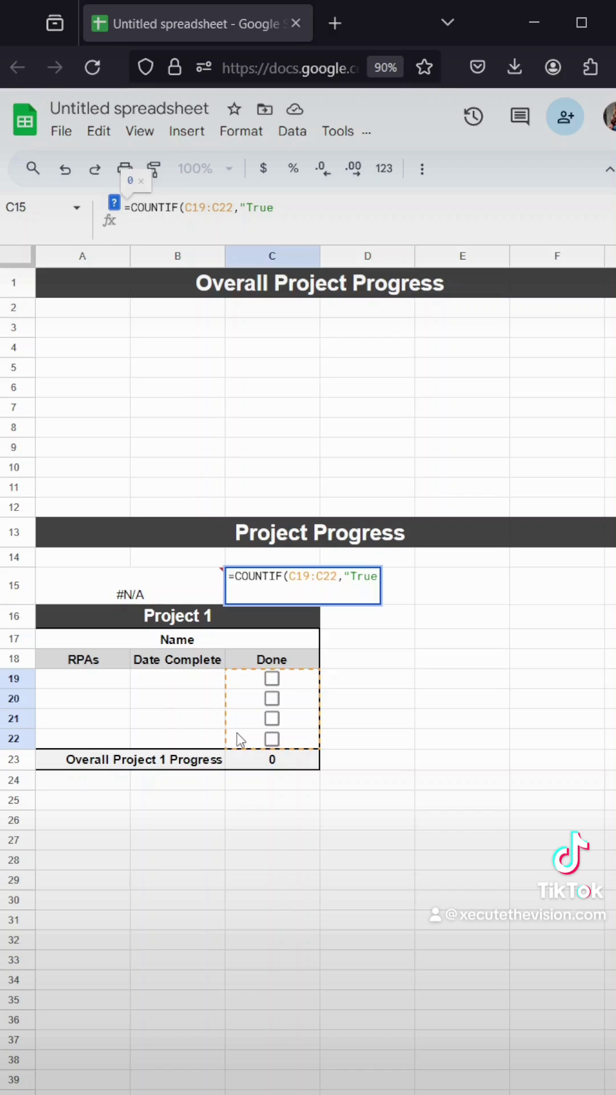
{"action": "type", "text": "\")/"}
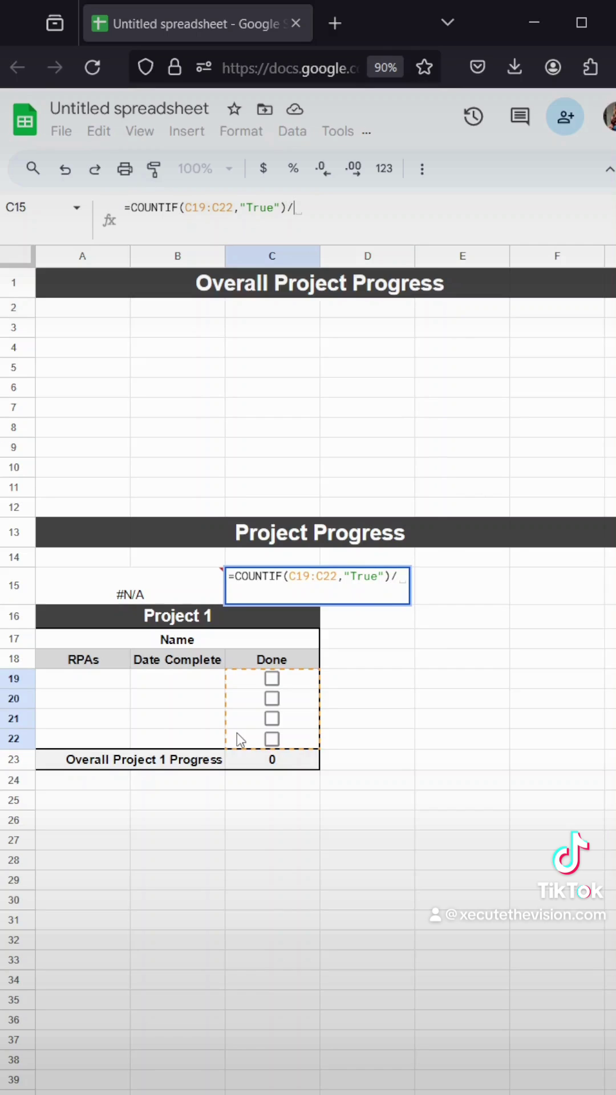
{"action": "type", "text": "counta"}
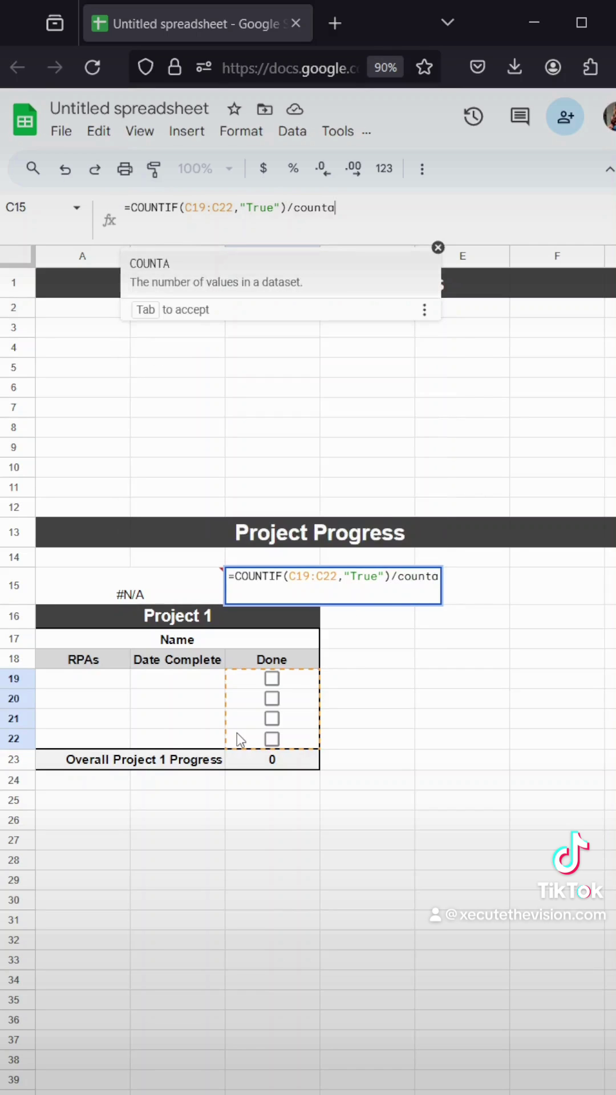
{"action": "key", "text": "Tab"}
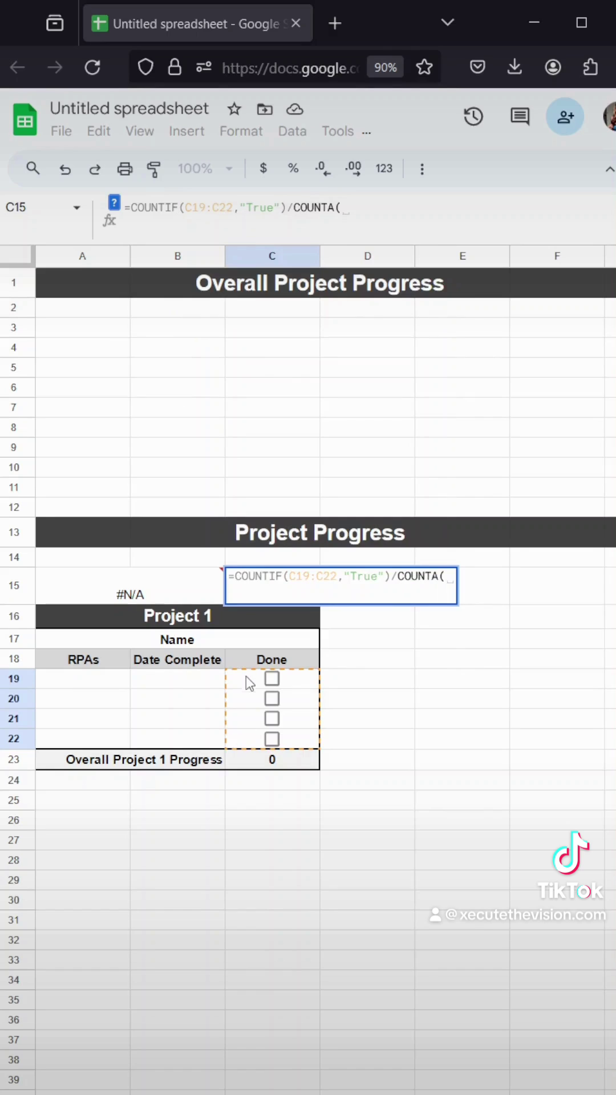
{"action": "left_click_drag", "start_coordinate": [245, 673], "coordinate": [250, 735]}
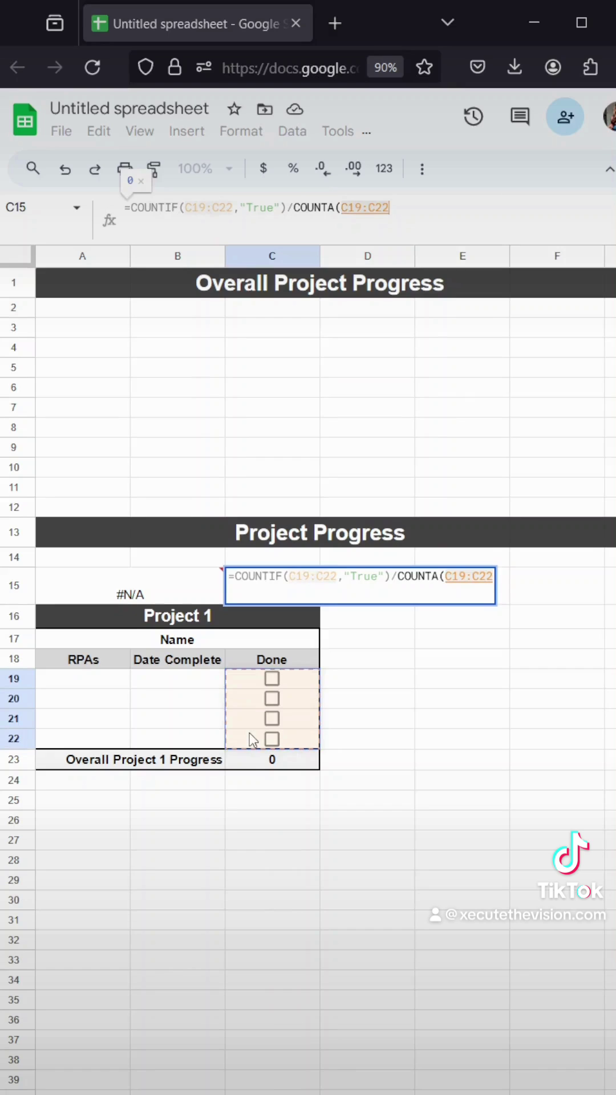
{"action": "type", "text": ")"}
{"action": "key", "text": "Return"}
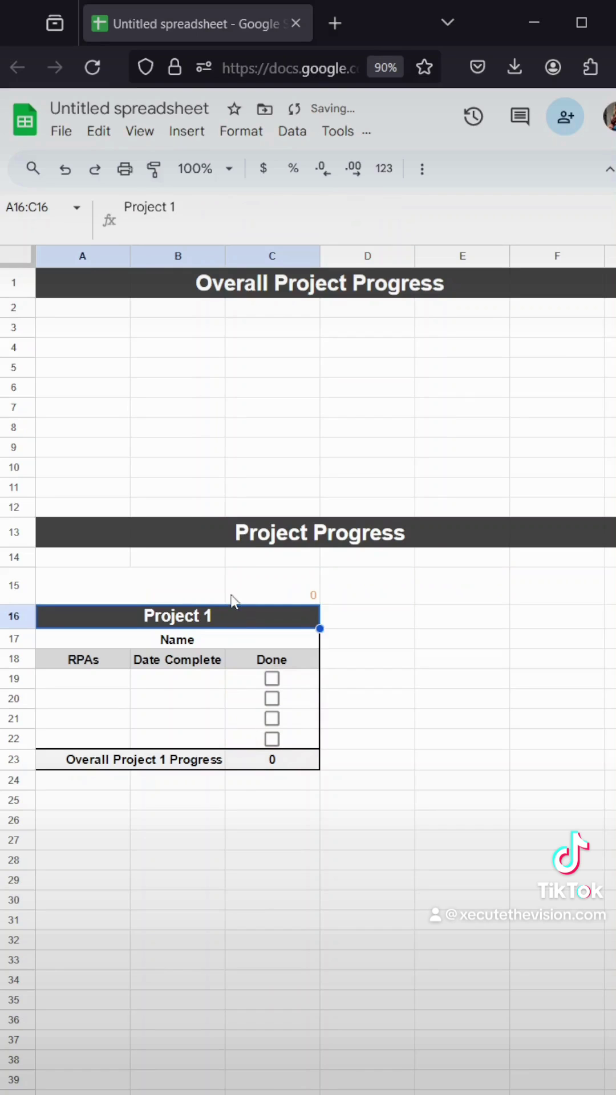
Format C15's value as 19-point bold black text.
{"action": "left_click", "coordinate": [254, 589]}
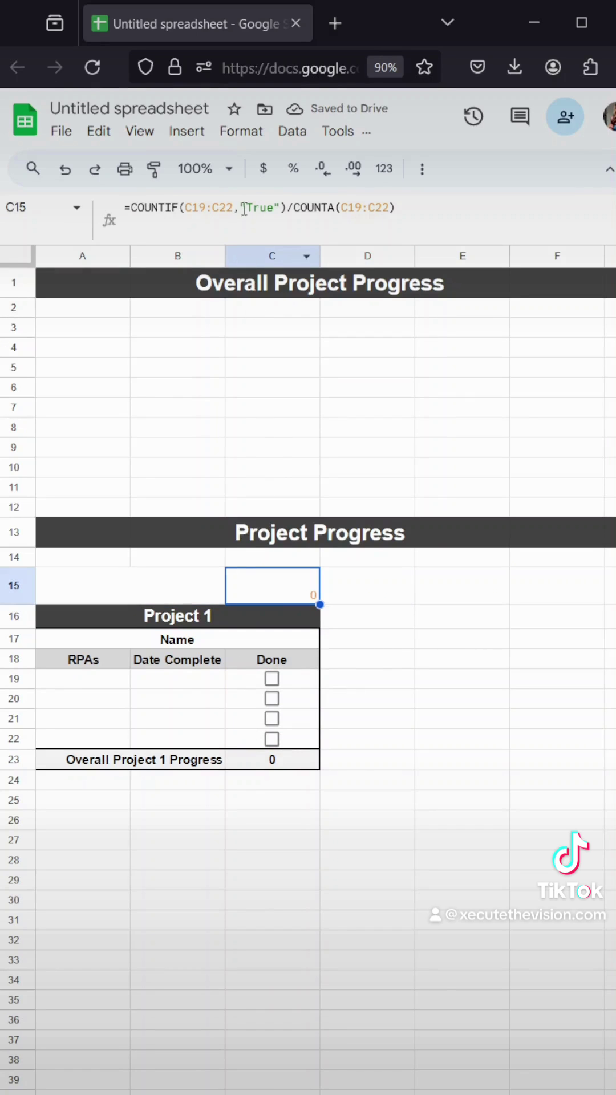
{"action": "left_click", "coordinate": [390, 180]}
{"action": "left_click", "coordinate": [422, 169]}
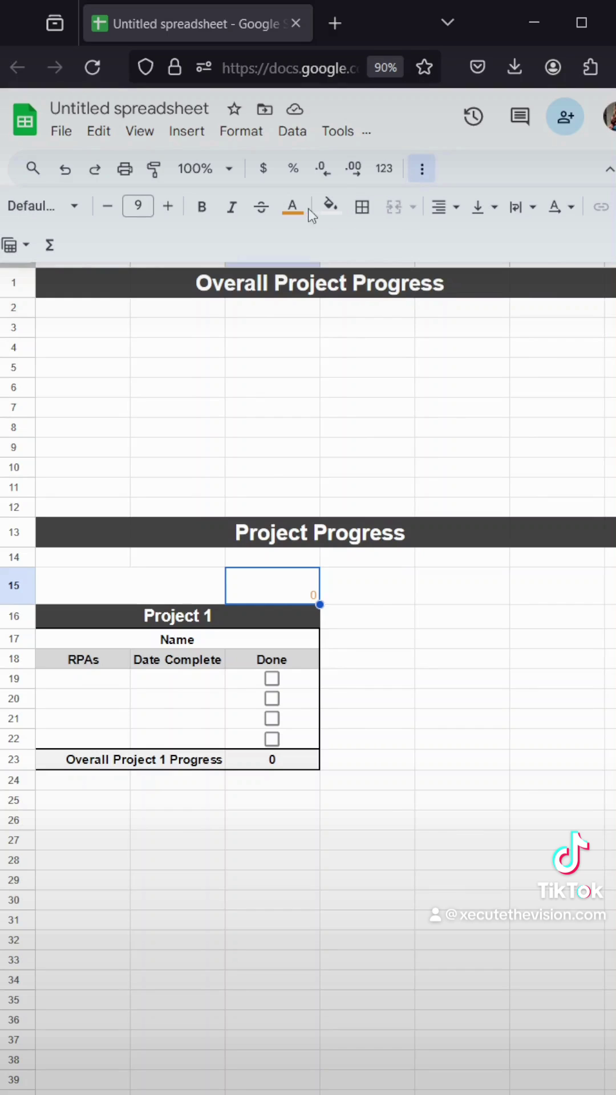
{"action": "left_click", "coordinate": [167, 209]}
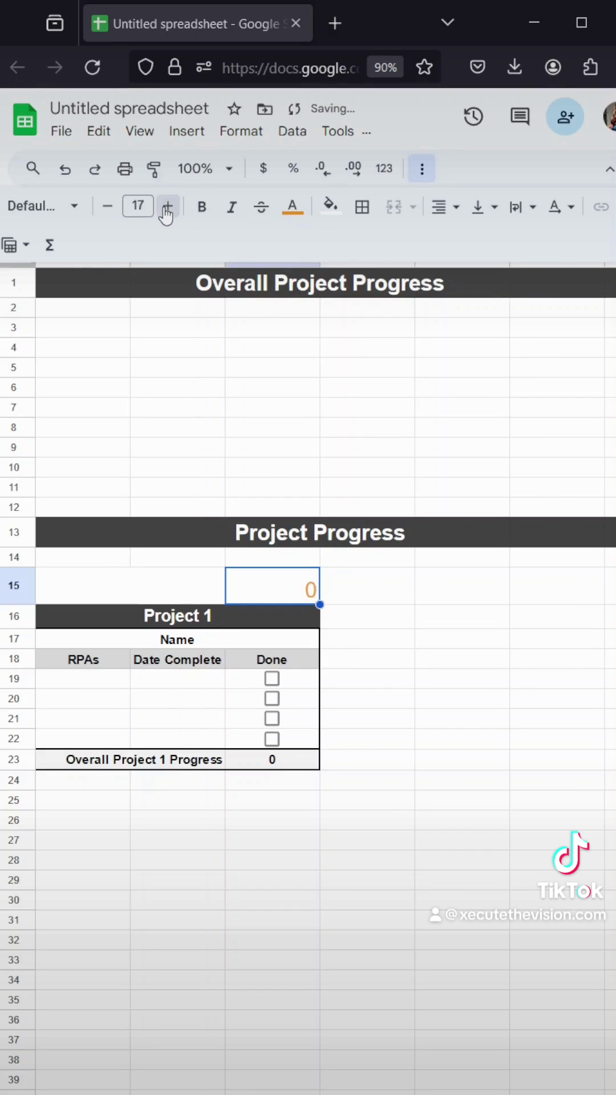
{"action": "left_click", "coordinate": [167, 209]}
{"action": "left_click", "coordinate": [167, 209]}
{"action": "left_click", "coordinate": [202, 206]}
{"action": "left_click", "coordinate": [293, 216]}
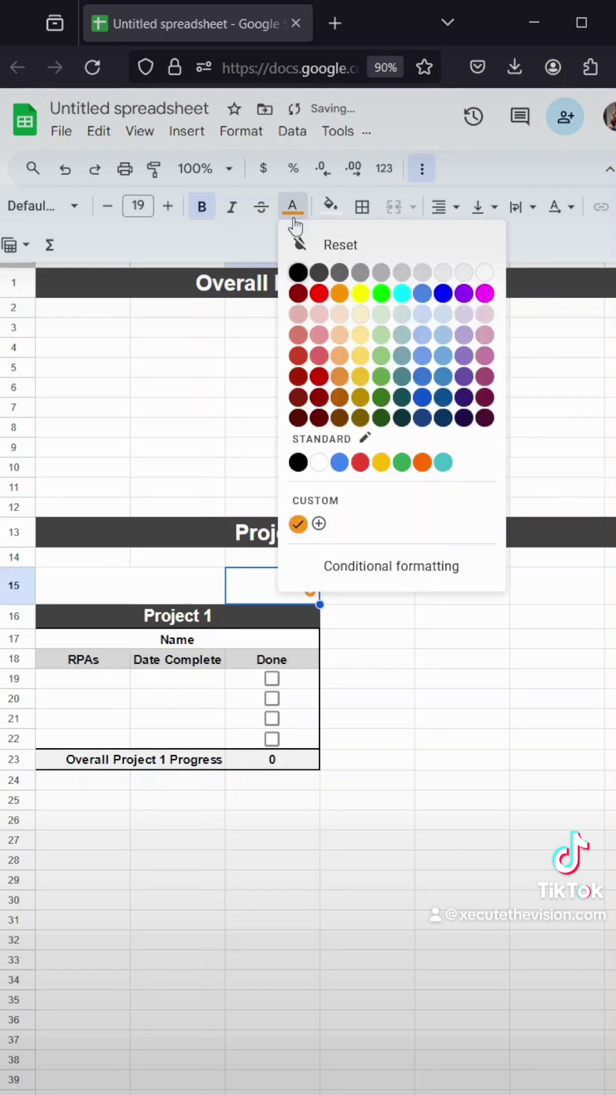
{"action": "left_click", "coordinate": [298, 272]}
{"action": "left_click", "coordinate": [444, 206]}
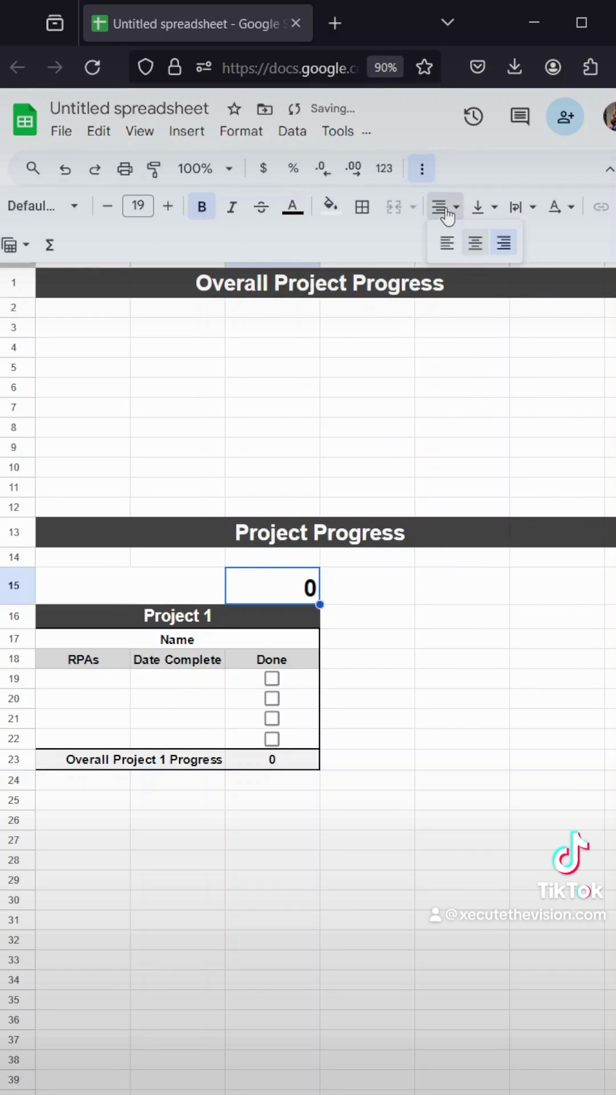
Show C15 centred as a percentage with one decimal place.
{"action": "left_click", "coordinate": [472, 244]}
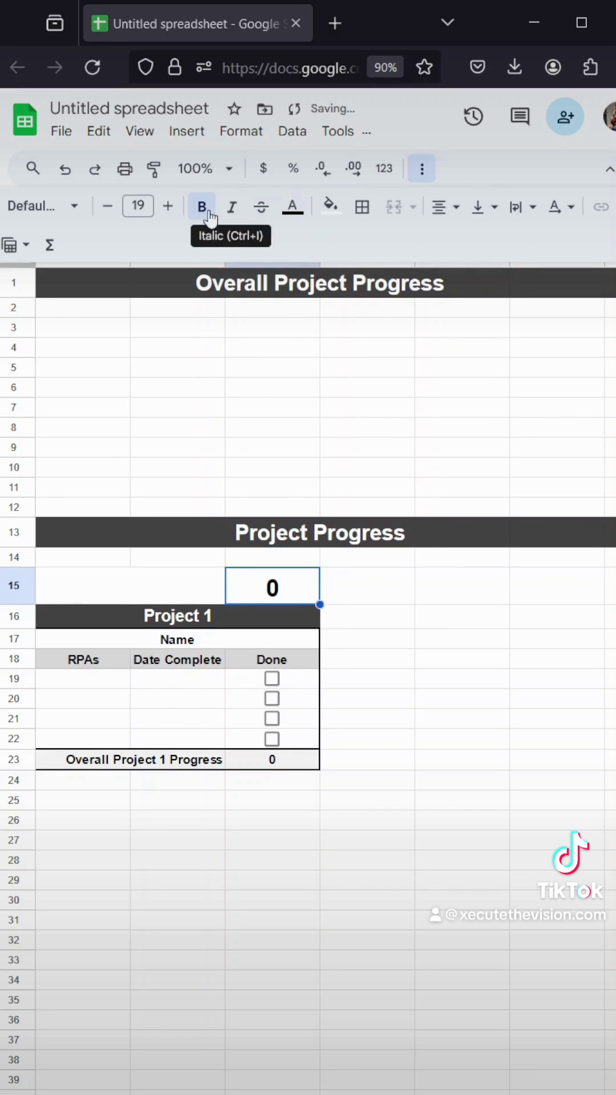
{"action": "left_click", "coordinate": [293, 170]}
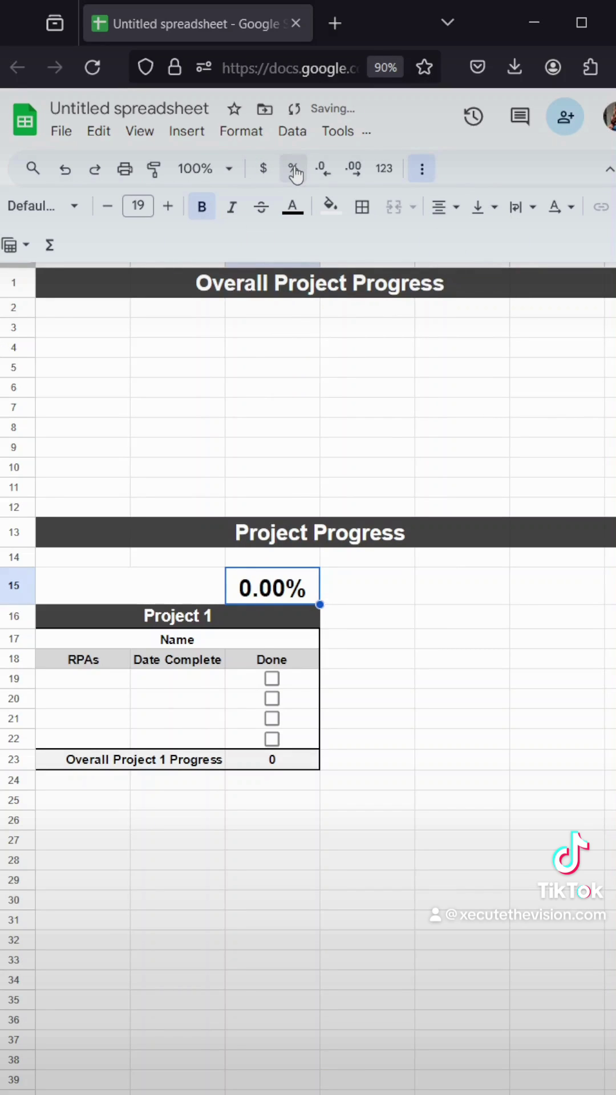
{"action": "left_click", "coordinate": [322, 182]}
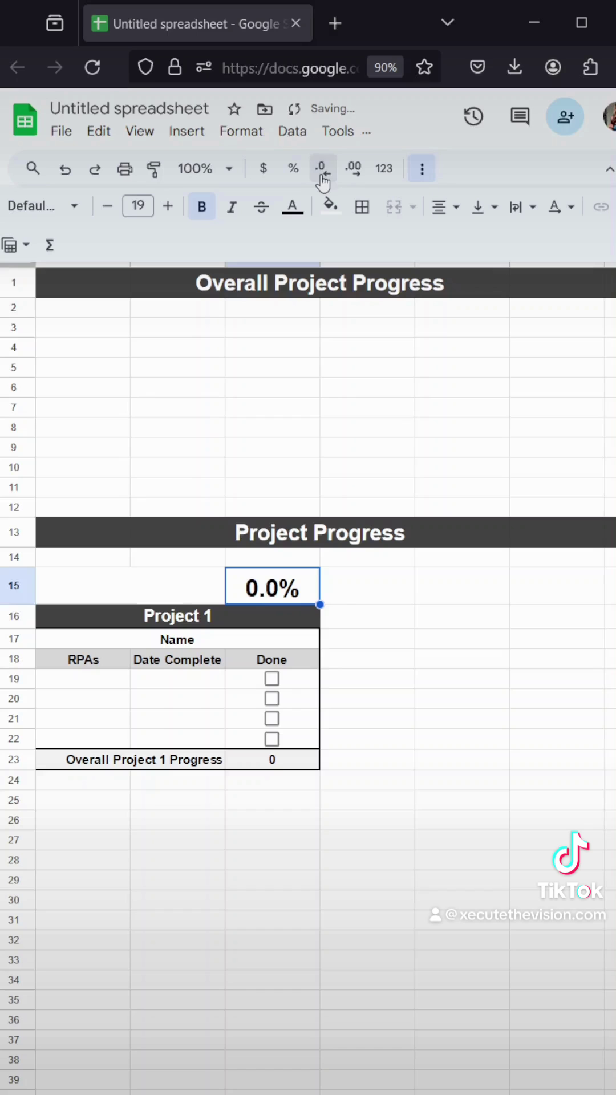
Test the Done checkboxes, leaving only the third ticked for 25.0% progress.
{"action": "left_click", "coordinate": [214, 592]}
{"action": "left_click", "coordinate": [272, 679]}
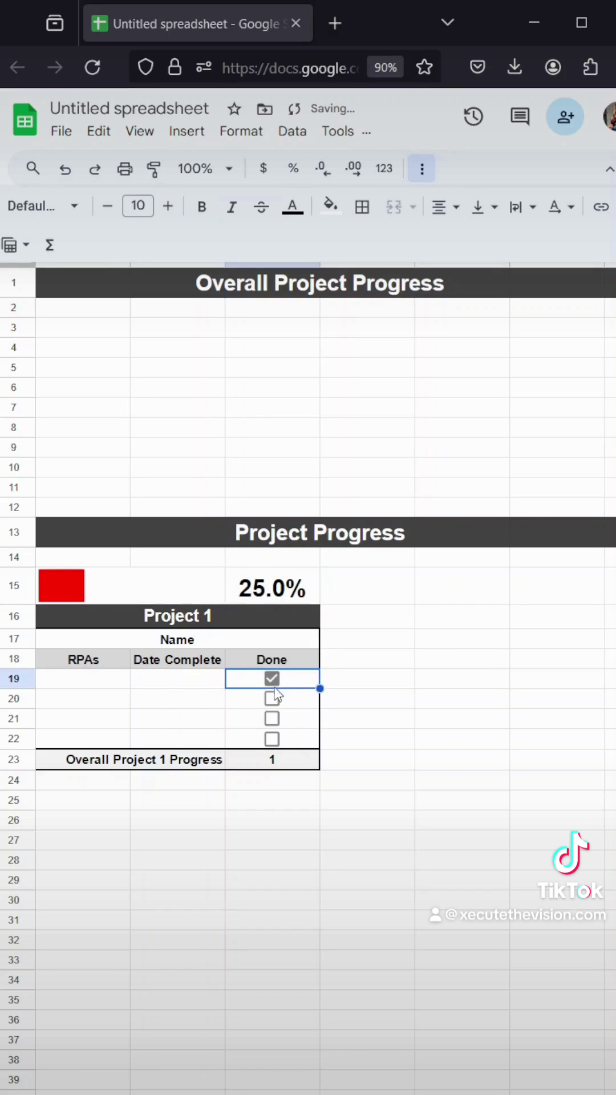
{"action": "left_click", "coordinate": [272, 699]}
{"action": "left_click", "coordinate": [272, 719]}
{"action": "left_click", "coordinate": [272, 698]}
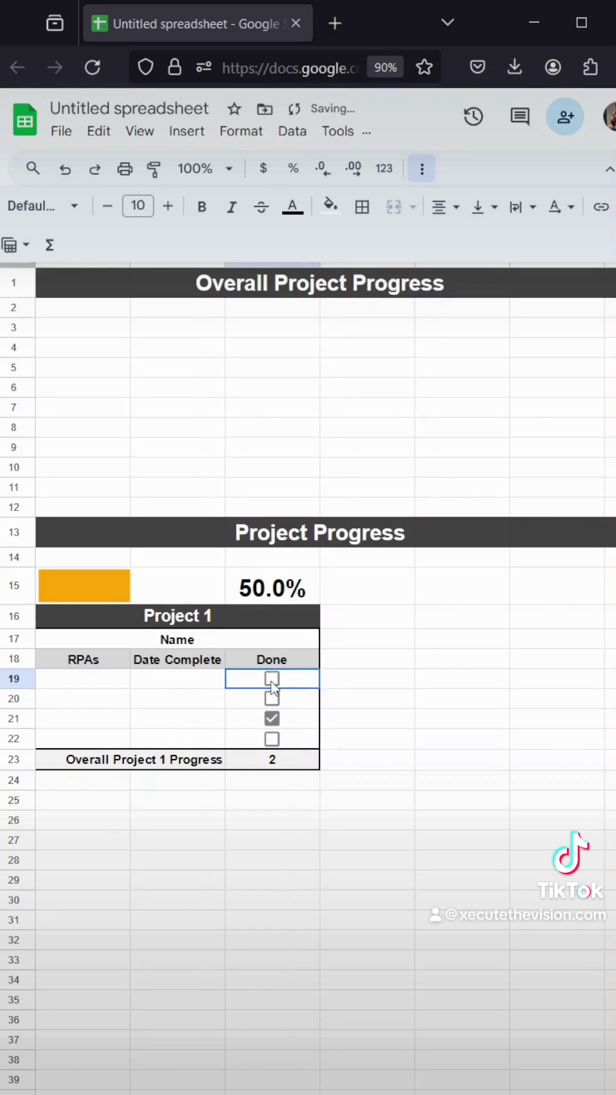
{"action": "left_click", "coordinate": [272, 678]}
Give the progress row A15:C15 and the percentage cell C15 outer borders.
{"action": "left_click_drag", "start_coordinate": [272, 587], "coordinate": [86, 587]}
{"action": "left_click", "coordinate": [358, 212]}
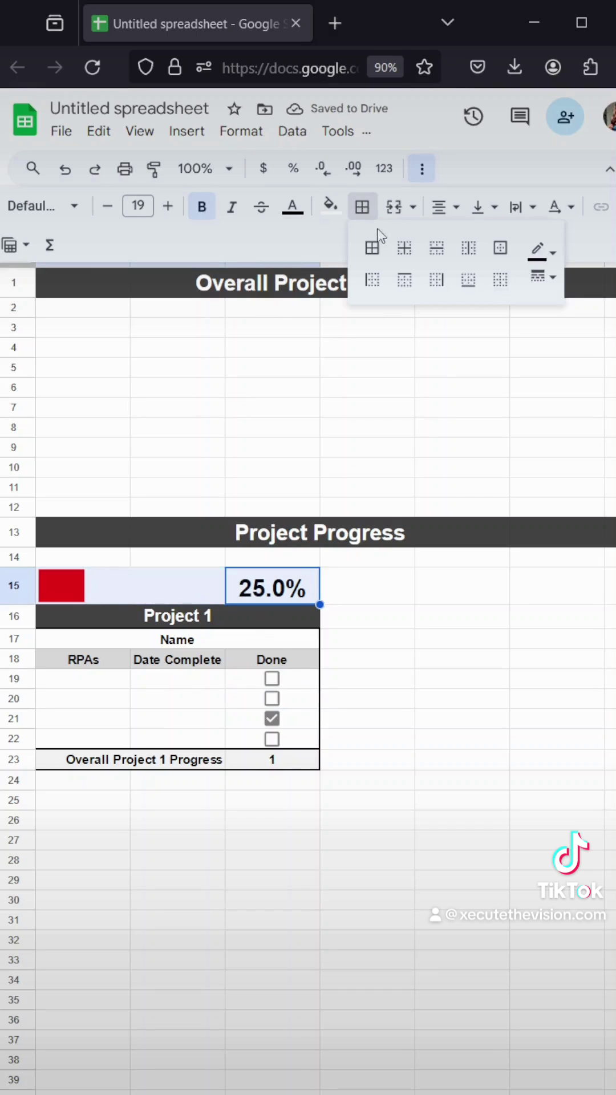
{"action": "left_click", "coordinate": [500, 247]}
{"action": "left_click", "coordinate": [504, 617]}
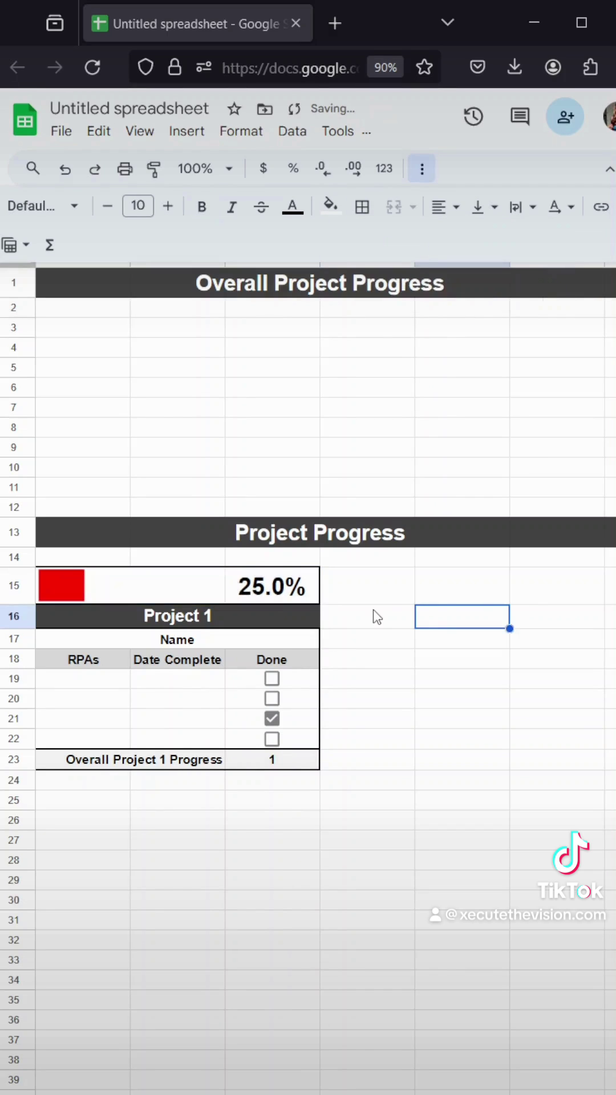
{"action": "left_click", "coordinate": [307, 598]}
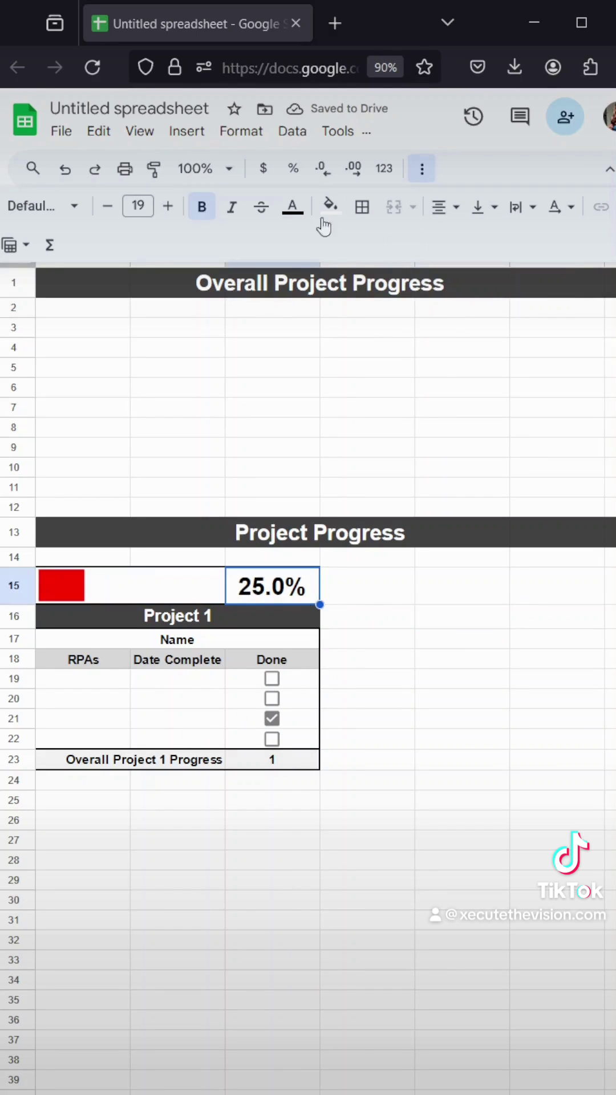
{"action": "left_click", "coordinate": [359, 207]}
{"action": "left_click", "coordinate": [500, 249]}
{"action": "left_click", "coordinate": [335, 696]}
{"action": "left_click_drag", "start_coordinate": [176, 593], "coordinate": [272, 767]}
Duplicate the Project 1 block to A25, E15 and E25, then narrow the spacer column.
{"action": "key", "text": "ctrl+c"}
{"action": "left_click", "coordinate": [102, 803]}
{"action": "key", "text": "ctrl+v"}
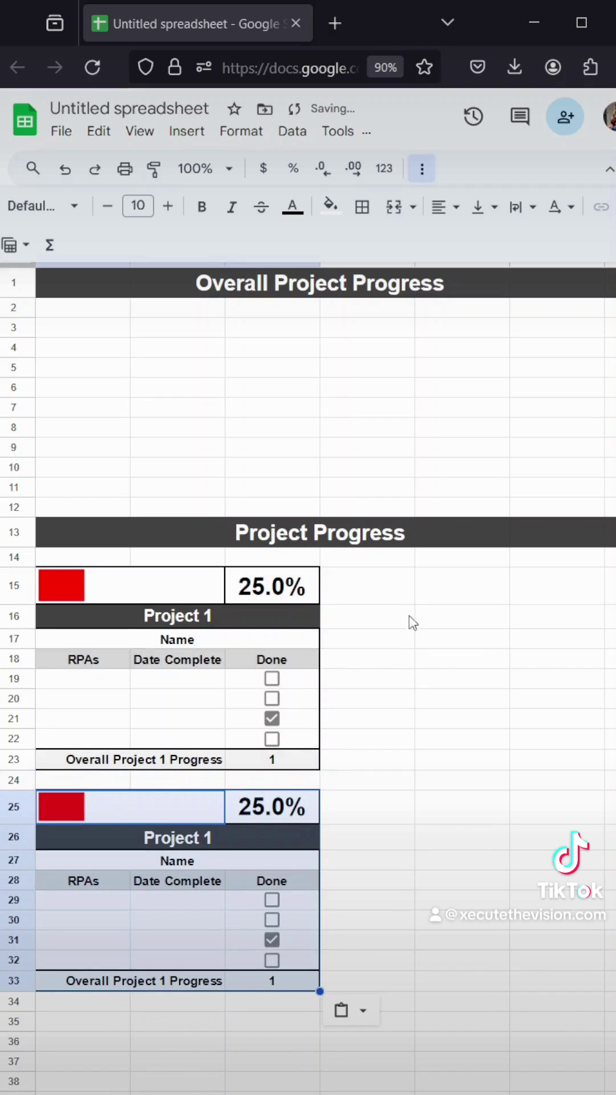
{"action": "left_click", "coordinate": [428, 578]}
{"action": "key", "text": "ctrl+v"}
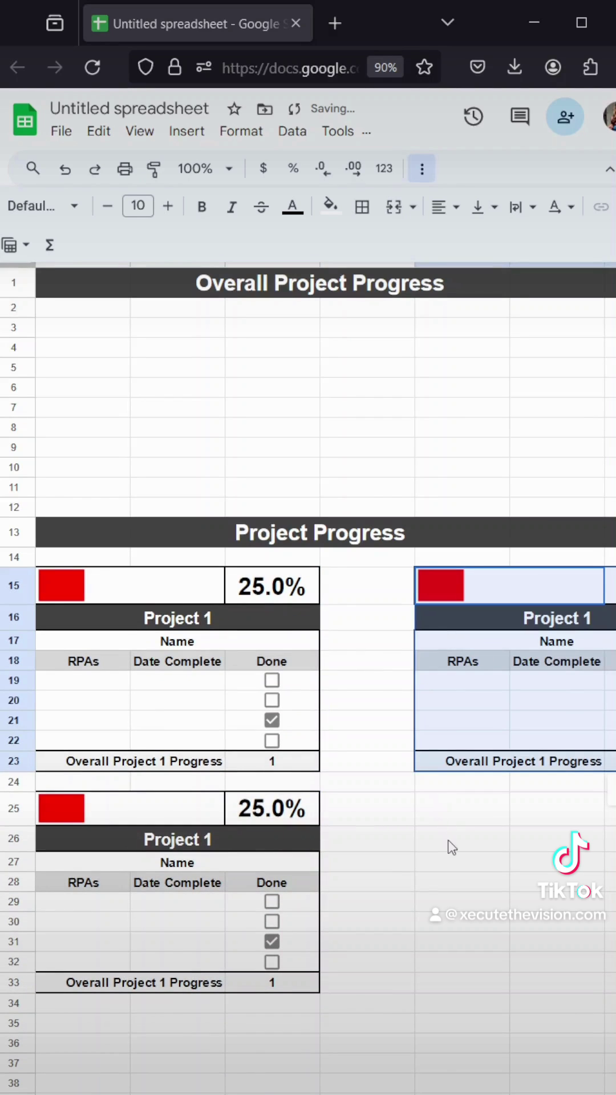
{"action": "left_click", "coordinate": [448, 823]}
{"action": "key", "text": "ctrl+v"}
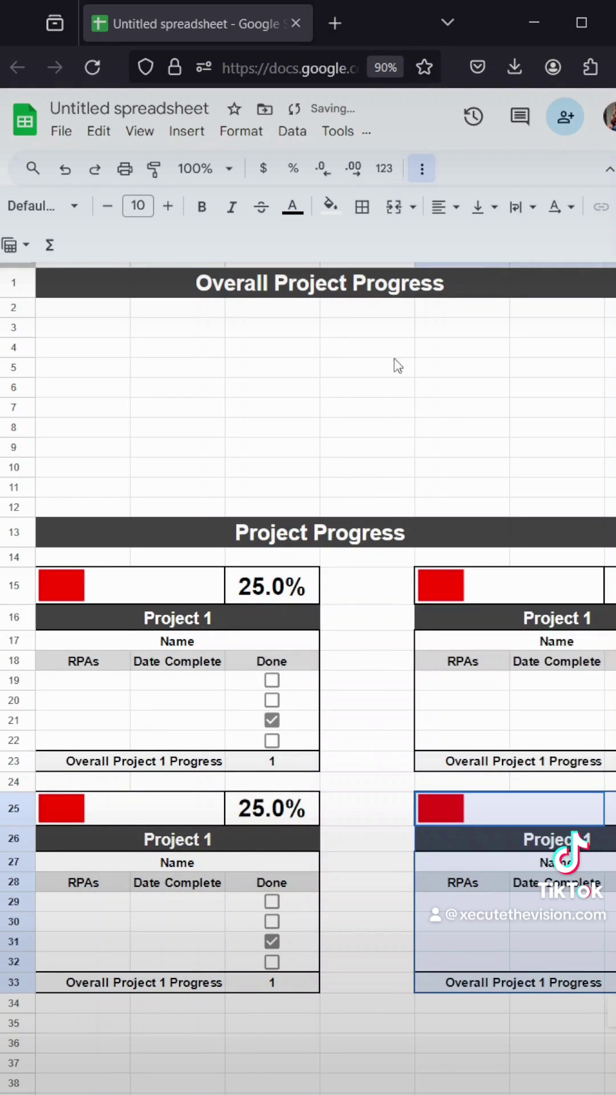
{"action": "left_click", "coordinate": [422, 168]}
{"action": "left_click_drag", "start_coordinate": [418, 260], "coordinate": [332, 263]}
Change the bottom-right table's progress label to 'Overall Project 4 Progress'.
{"action": "left_click", "coordinate": [438, 925]}
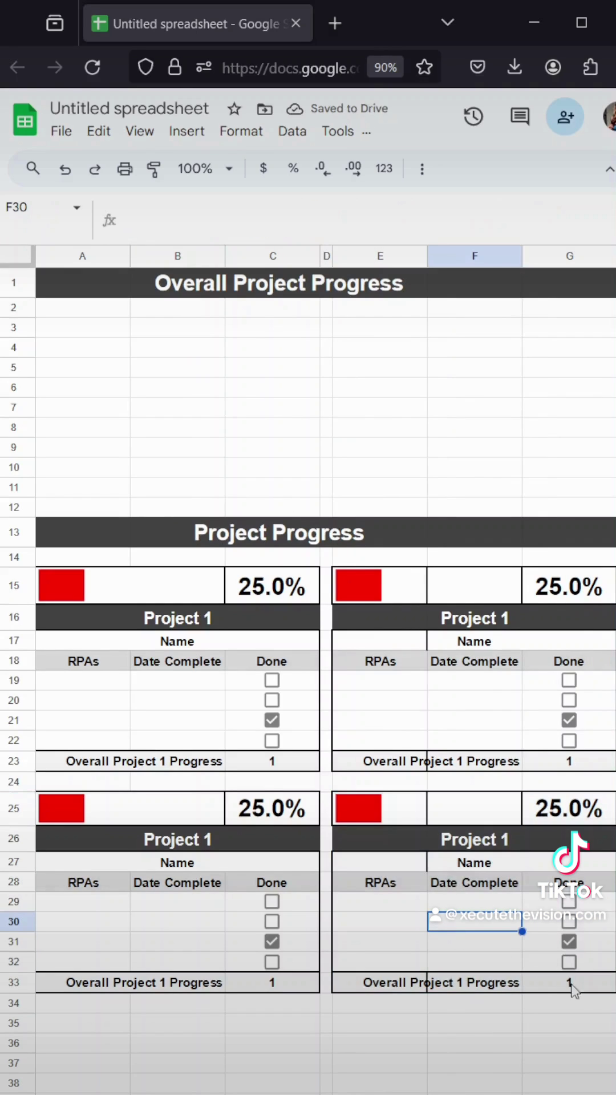
{"action": "left_click", "coordinate": [432, 986]}
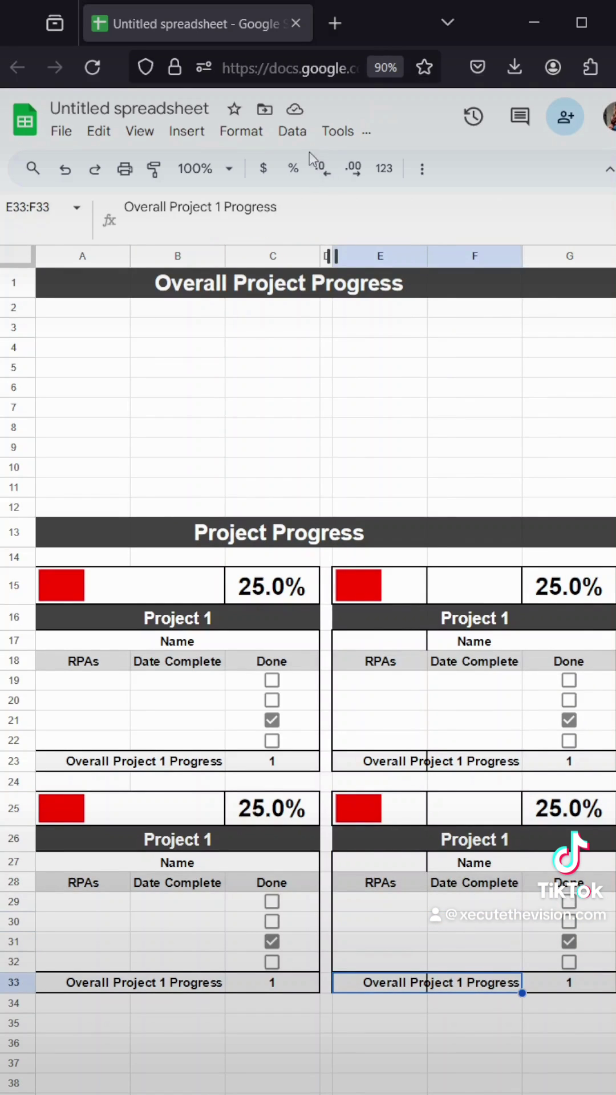
{"action": "left_click", "coordinate": [422, 169]}
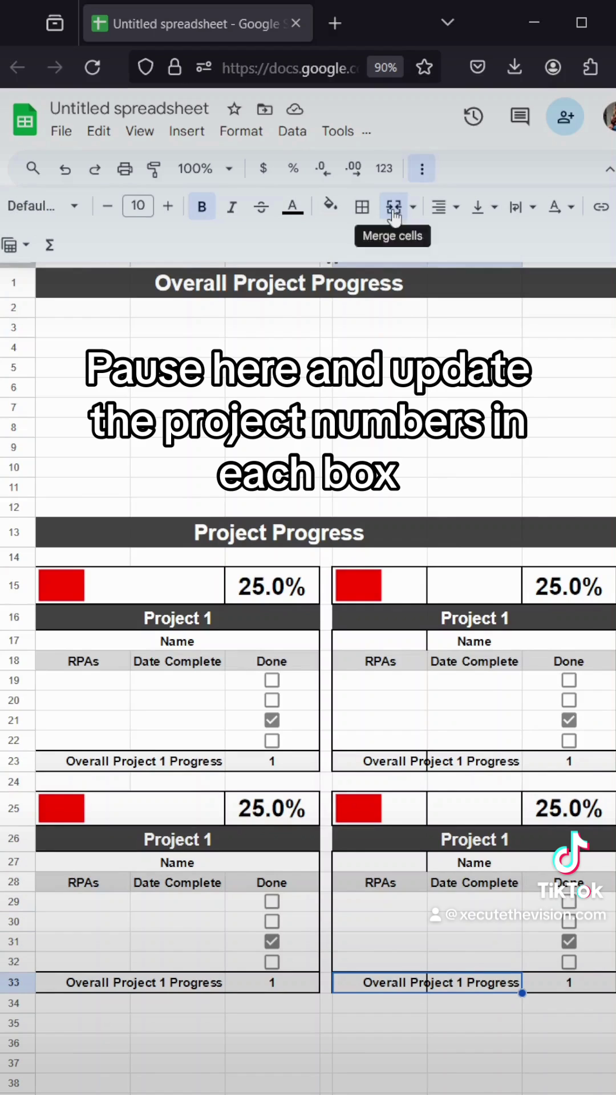
{"action": "left_click", "coordinate": [393, 208]}
{"action": "left_click", "coordinate": [394, 208]}
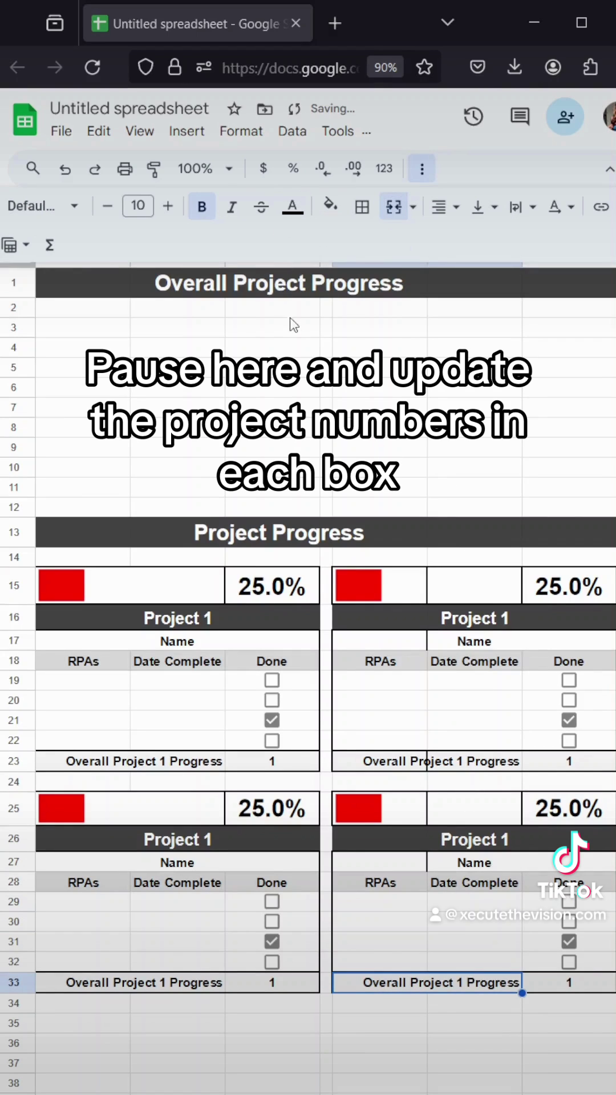
{"action": "left_click", "coordinate": [422, 169]}
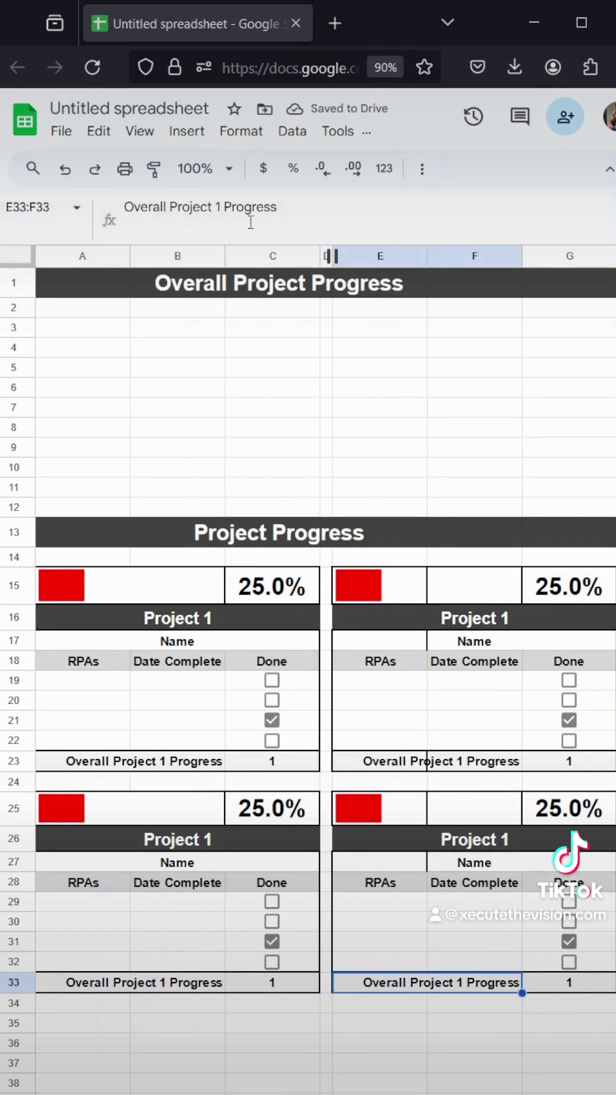
{"action": "left_click", "coordinate": [223, 207]}
{"action": "key", "text": "BackSpace"}
{"action": "type", "text": "4"}
{"action": "key", "text": "Return"}
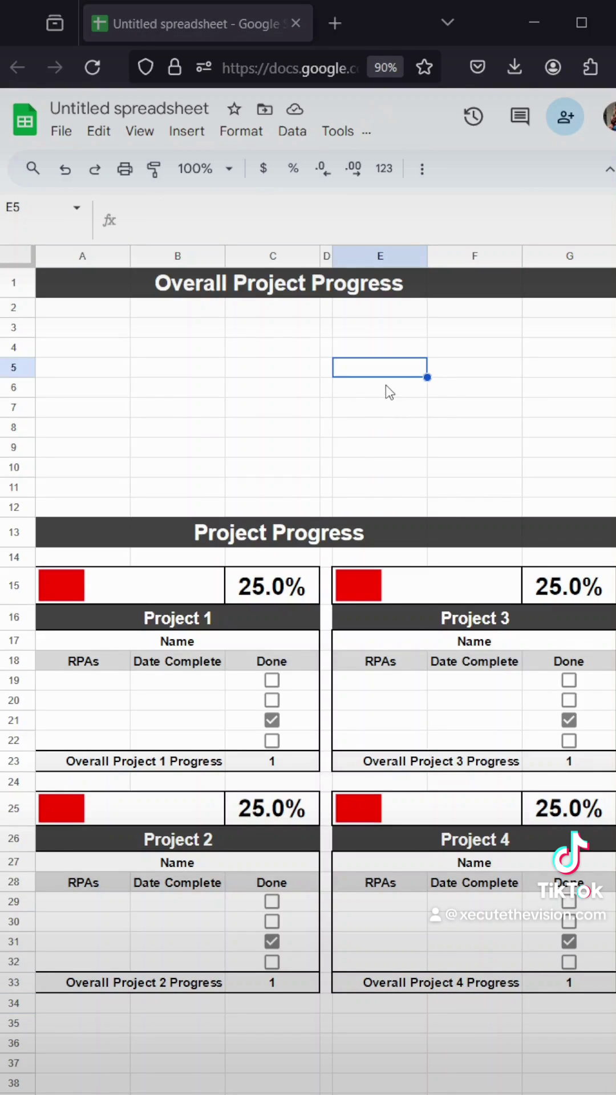
{"action": "left_click", "coordinate": [385, 385]}
Enter the labels 'Completed' and 'Incomplete' in E6:E7.
{"action": "type", "text": "Completed"}
{"action": "key", "text": "Return"}
{"action": "type", "text": "Incomplete"}
{"action": "key", "text": "Return"}
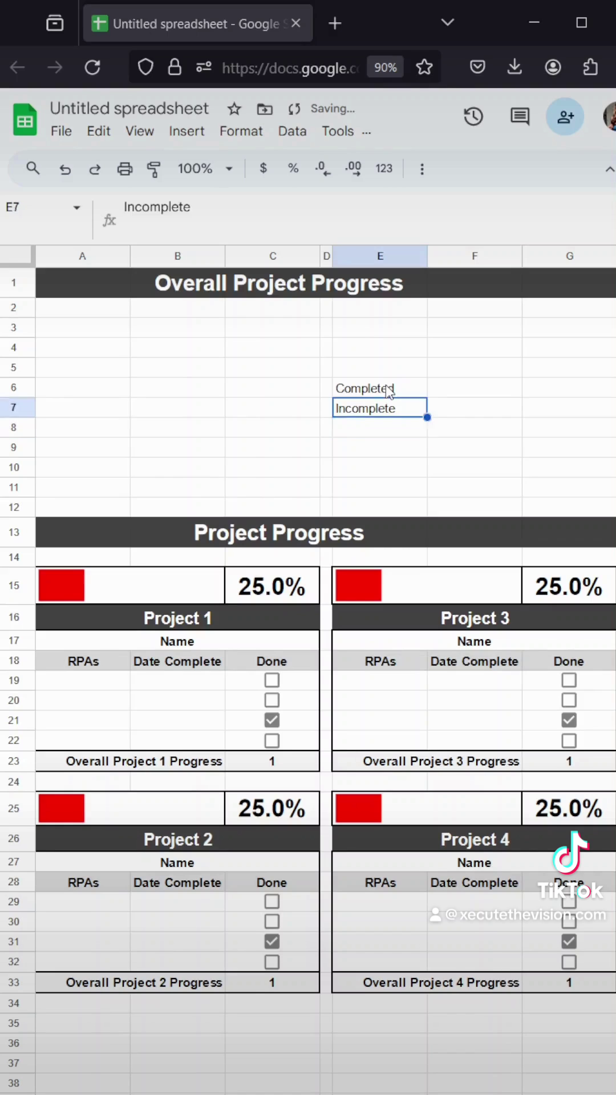
Start an F6 formula summing the progress counts C23, C33, G23 and G33.
{"action": "key", "text": "Up"}
{"action": "key", "text": "Up"}
{"action": "key", "text": "Right"}
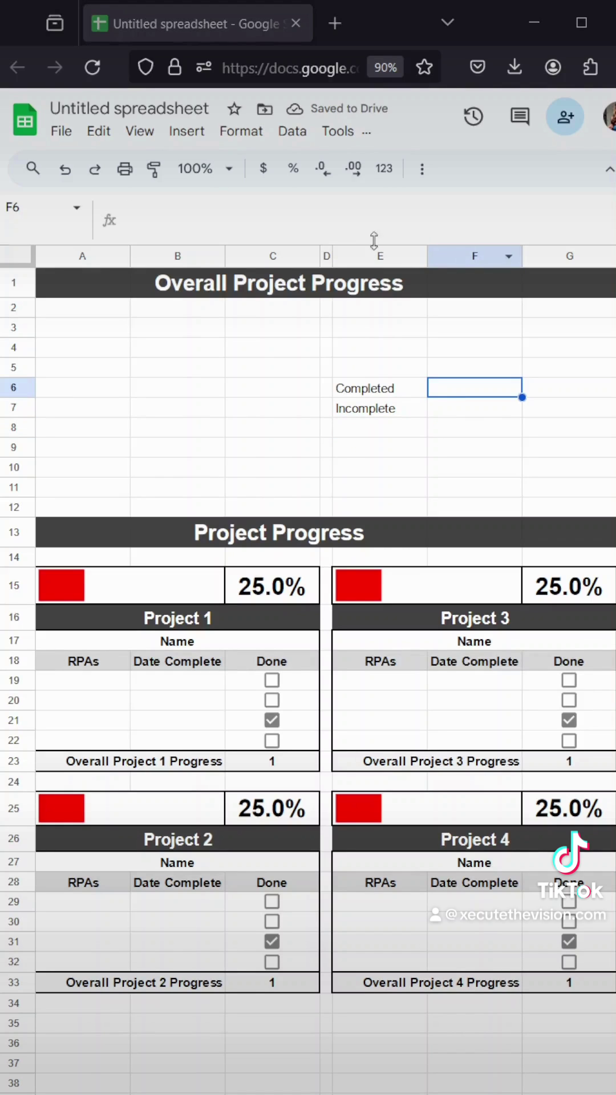
{"action": "type", "text": "="}
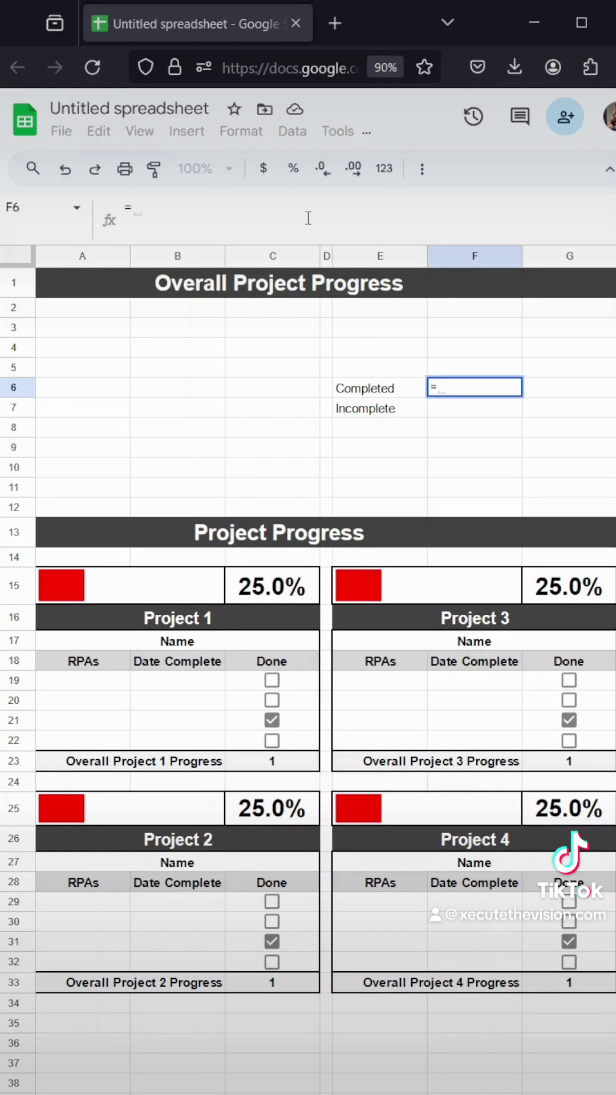
{"action": "left_click", "coordinate": [305, 771]}
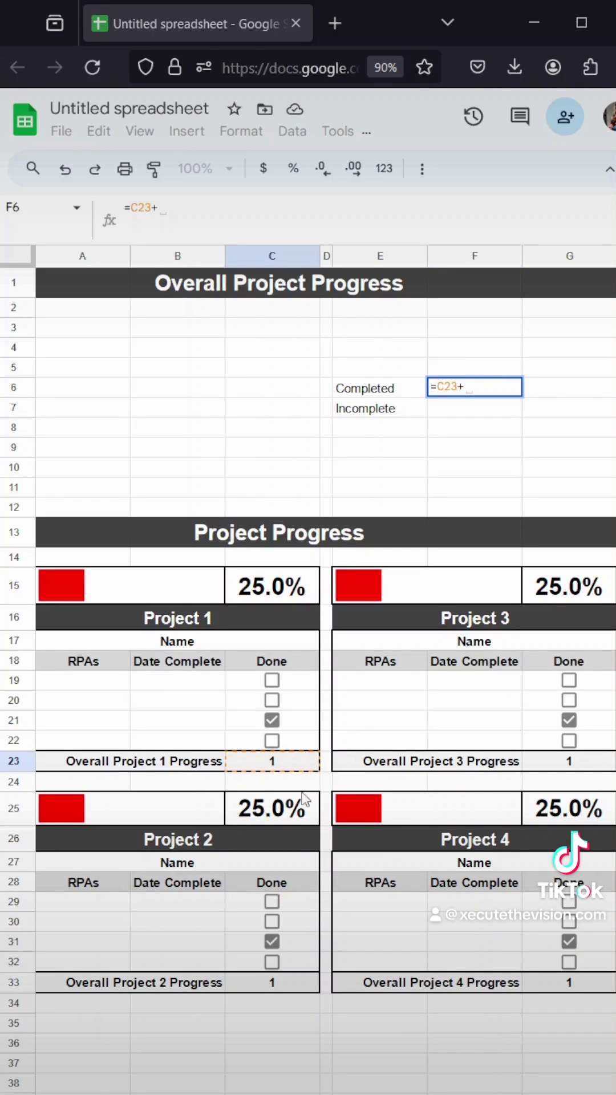
{"action": "left_click", "coordinate": [288, 982]}
{"action": "type", "text": "+"}
{"action": "left_click", "coordinate": [556, 765]}
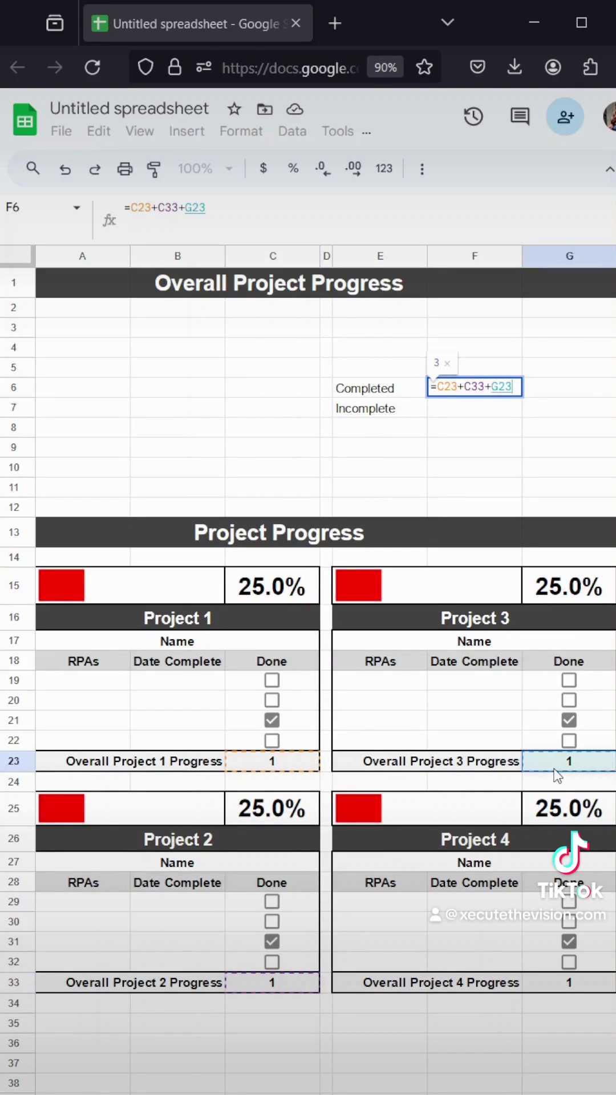
{"action": "type", "text": "+"}
{"action": "left_click", "coordinate": [564, 986]}
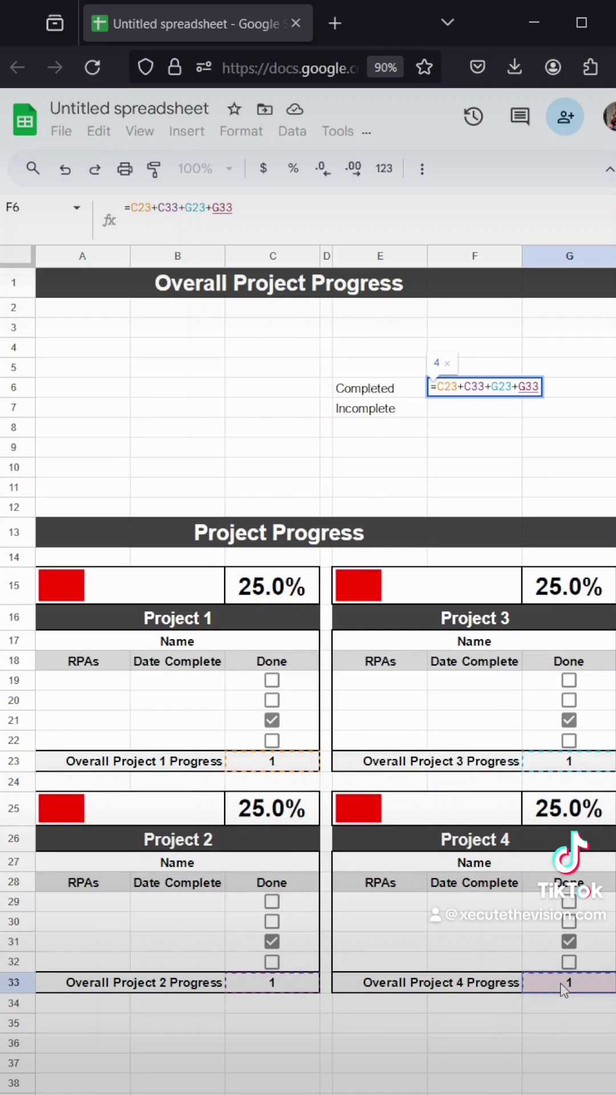
Divide the sum by COUNTA of checkboxes C19:C22, C29:C32, G19:G22 and G29:G32.
{"action": "type", "text": ")/counta("}
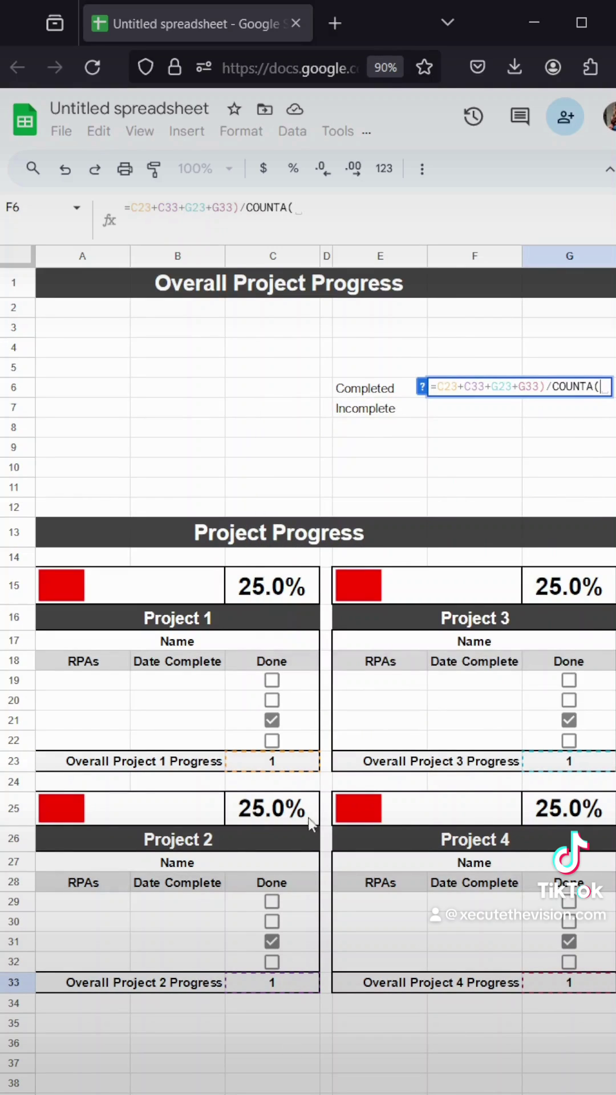
{"action": "left_click_drag", "start_coordinate": [302, 687], "coordinate": [299, 741]}
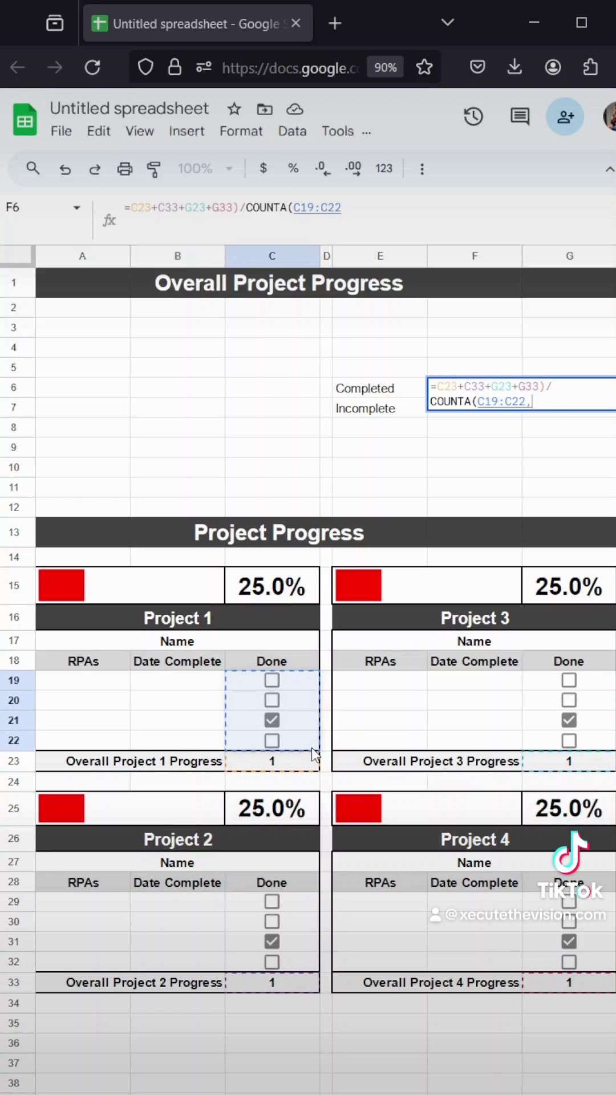
{"action": "type", "text": ","}
{"action": "left_click_drag", "start_coordinate": [307, 904], "coordinate": [308, 964]}
{"action": "type", "text": ","}
{"action": "left_click_drag", "start_coordinate": [536, 685], "coordinate": [545, 740]}
{"action": "type", "text": ","}
{"action": "left_click_drag", "start_coordinate": [544, 901], "coordinate": [548, 964]}
{"action": "key", "text": "Return"}
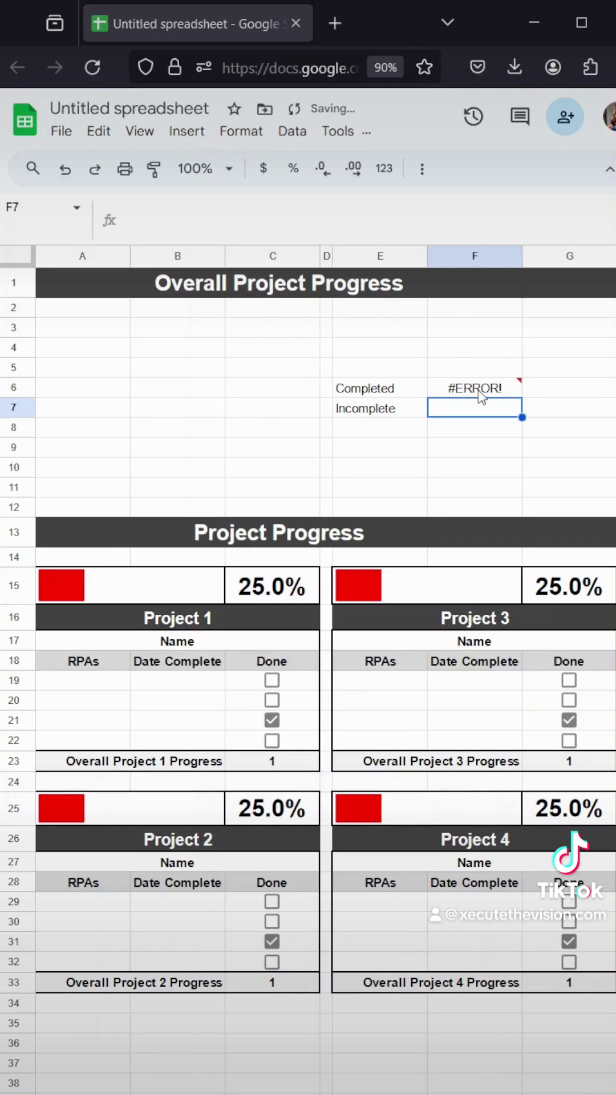
Fix the missing parenthesis in the F6 formula and format it as a percentage (25.00%).
{"action": "left_click", "coordinate": [479, 391]}
{"action": "left_click", "coordinate": [130, 210]}
{"action": "type", "text": "("}
{"action": "key", "text": "Return"}
{"action": "left_click", "coordinate": [464, 384]}
{"action": "left_click", "coordinate": [294, 169]}
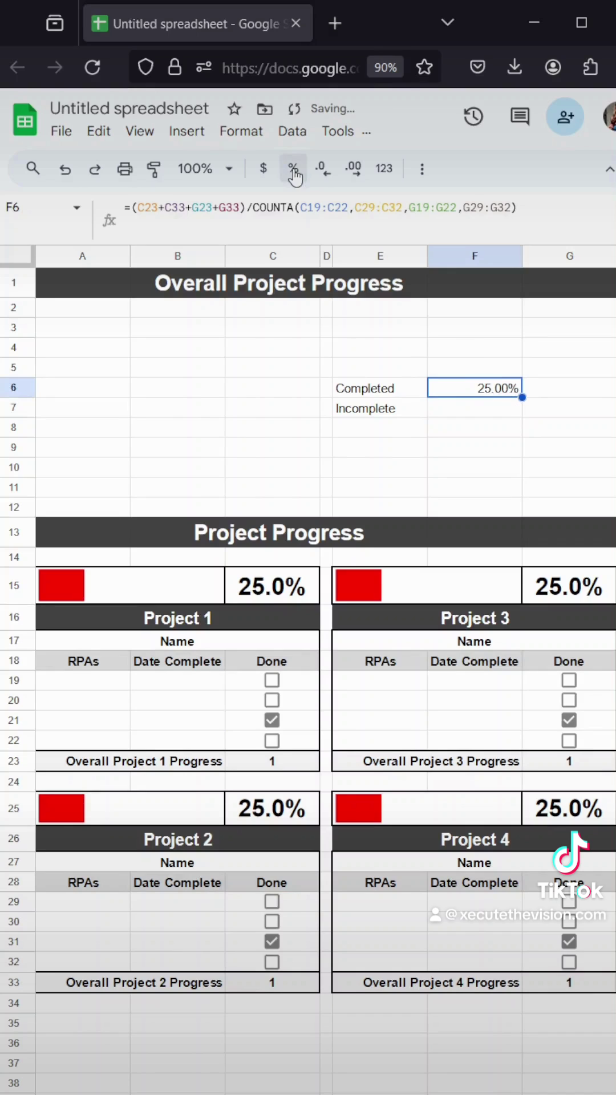
Enter =1-F6 in F7 to show the 75.00% incomplete share.
{"action": "left_click", "coordinate": [439, 406]}
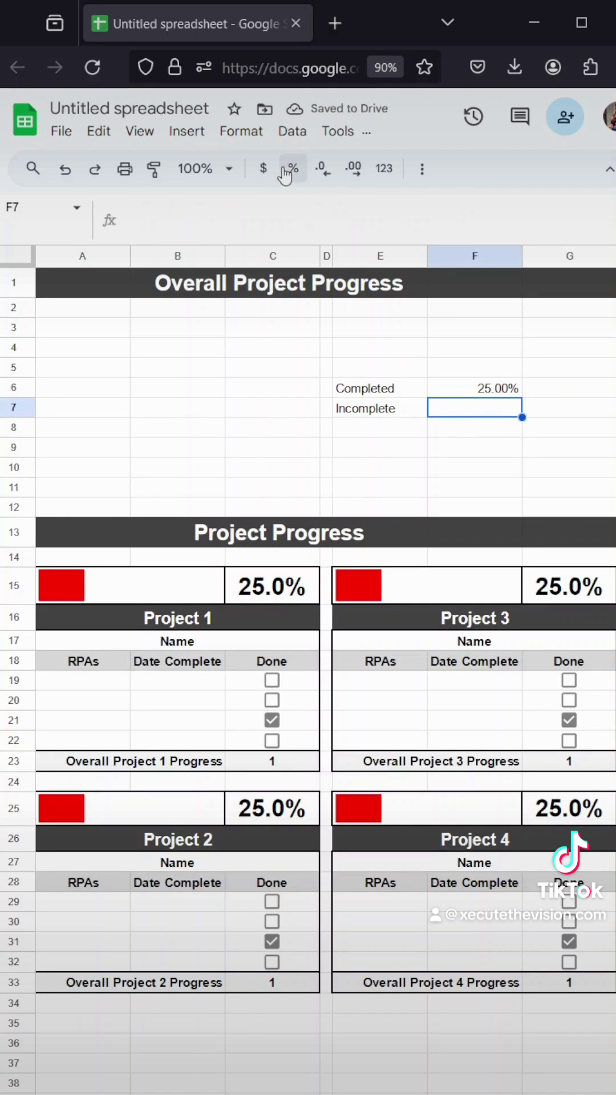
{"action": "type", "text": "=1-"}
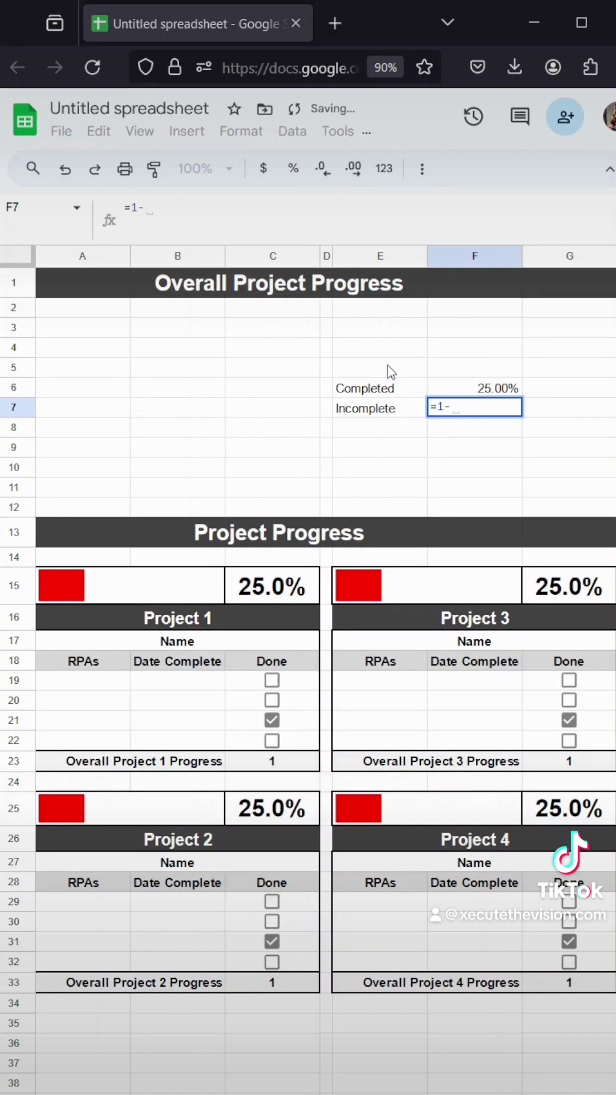
{"action": "left_click", "coordinate": [484, 387]}
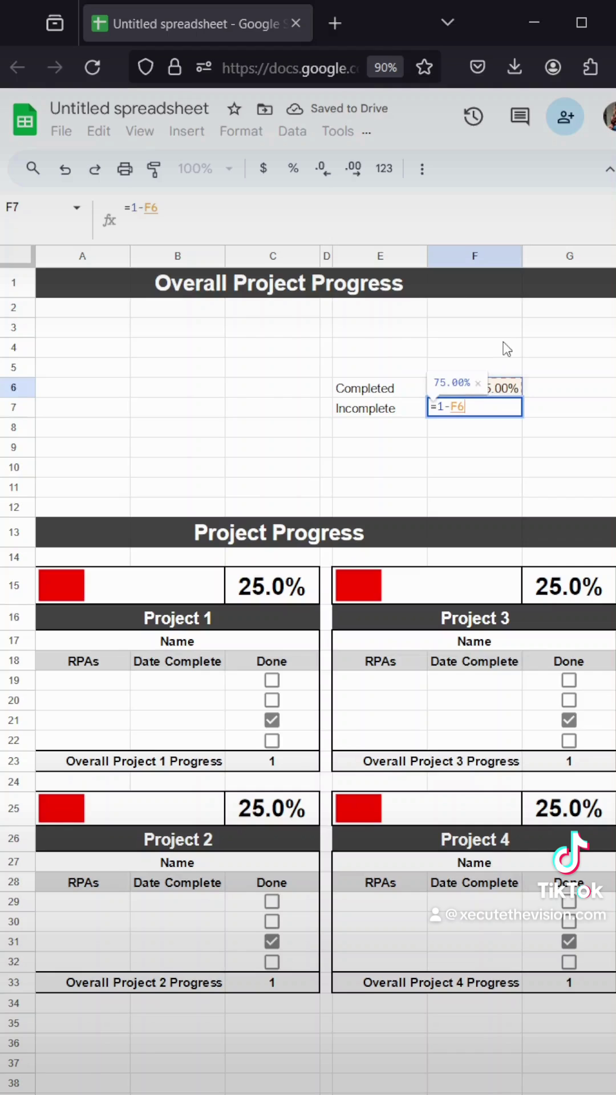
{"action": "key", "text": "Return"}
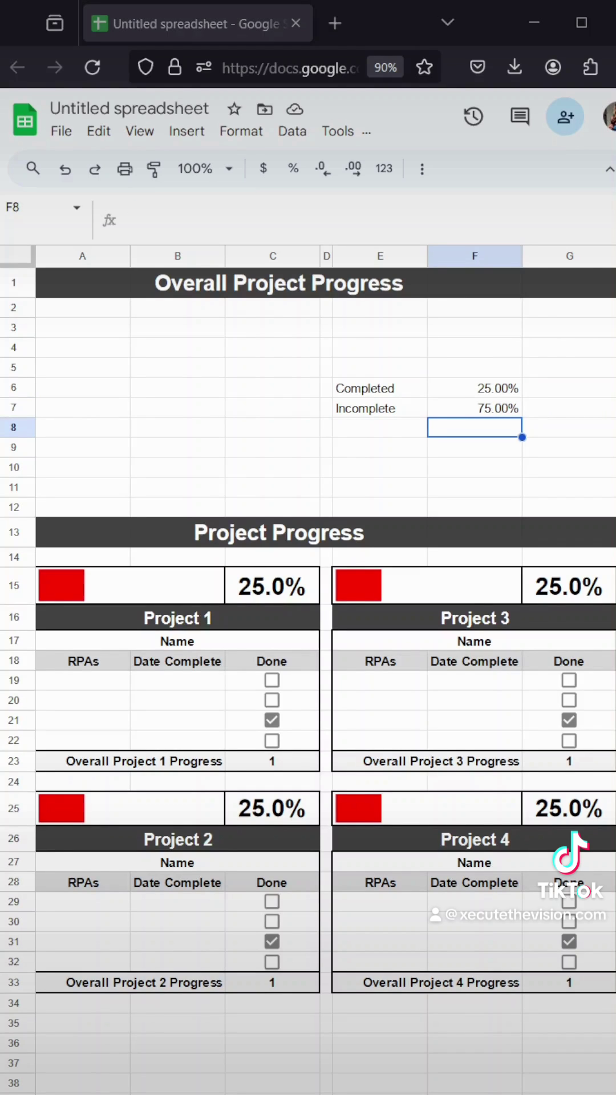
{"action": "left_click", "coordinate": [450, 388]}
Insert a pie chart from E6:F7, shrink it, and move it into rows 2–10.
{"action": "left_click_drag", "start_coordinate": [416, 390], "coordinate": [440, 406]}
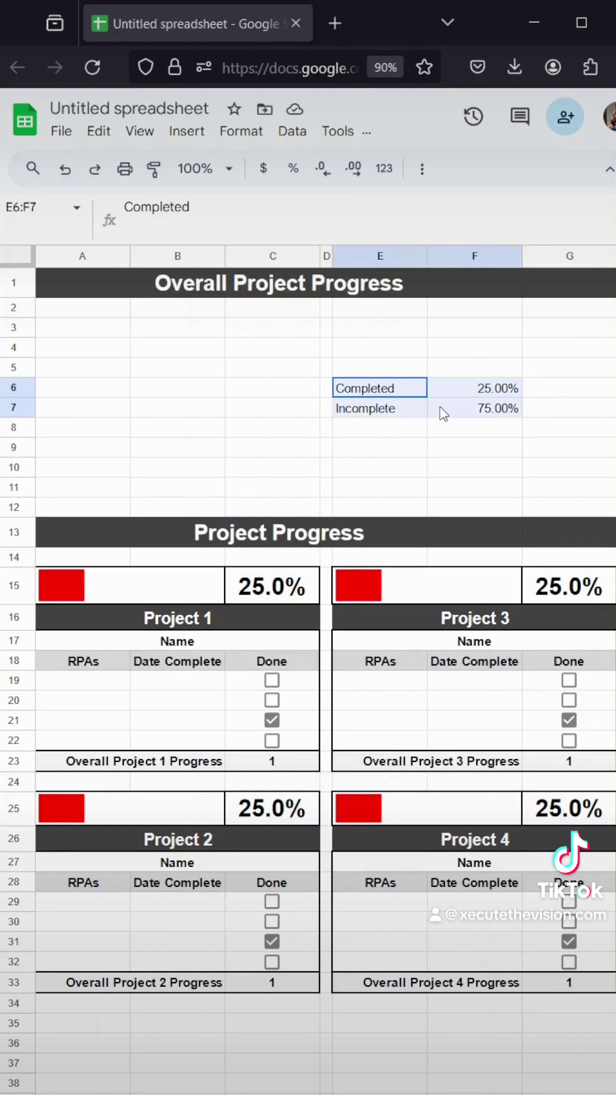
{"action": "left_click", "coordinate": [204, 137]}
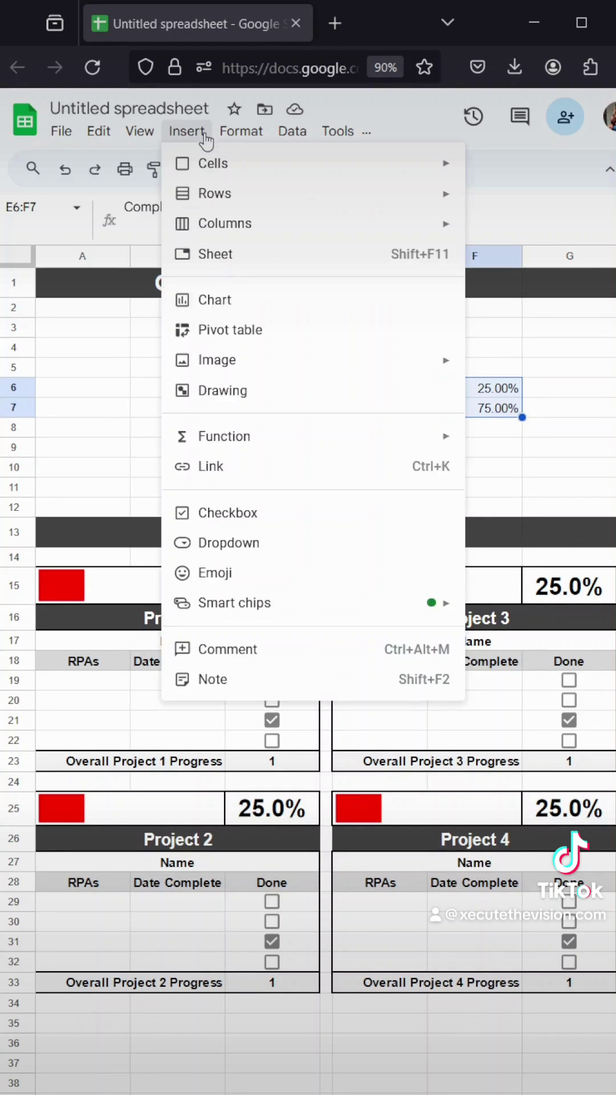
{"action": "left_click", "coordinate": [224, 303]}
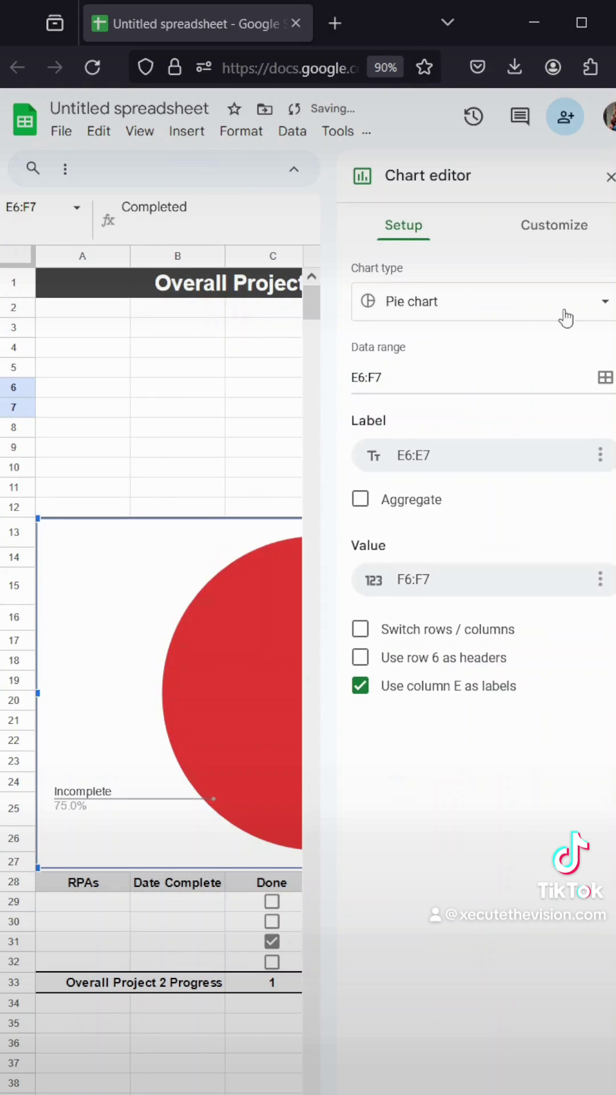
{"action": "left_click", "coordinate": [610, 177]}
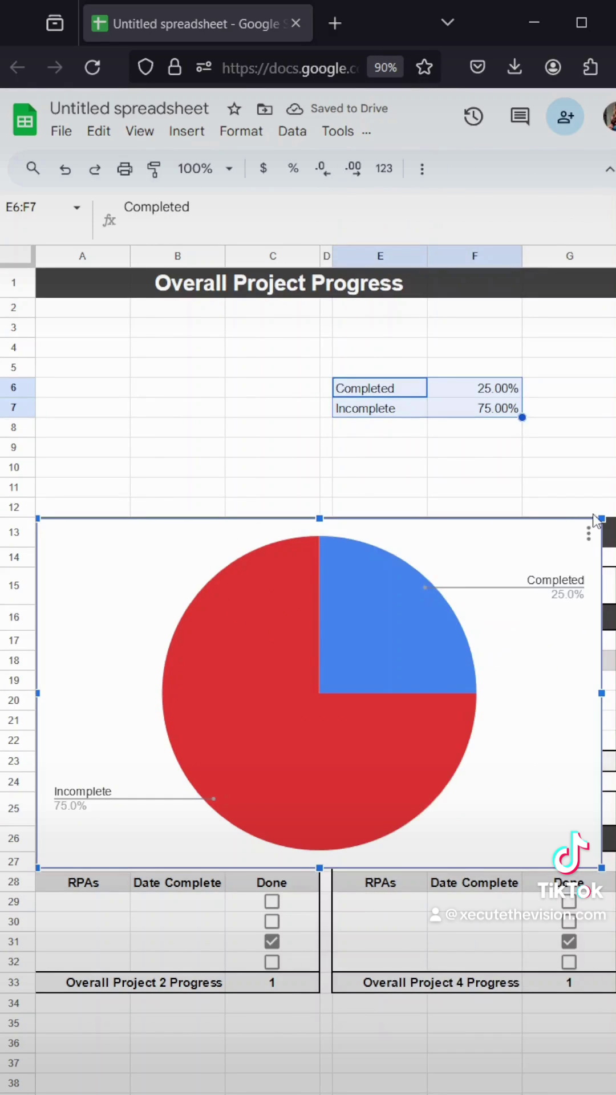
{"action": "left_click_drag", "start_coordinate": [602, 518], "coordinate": [293, 643]}
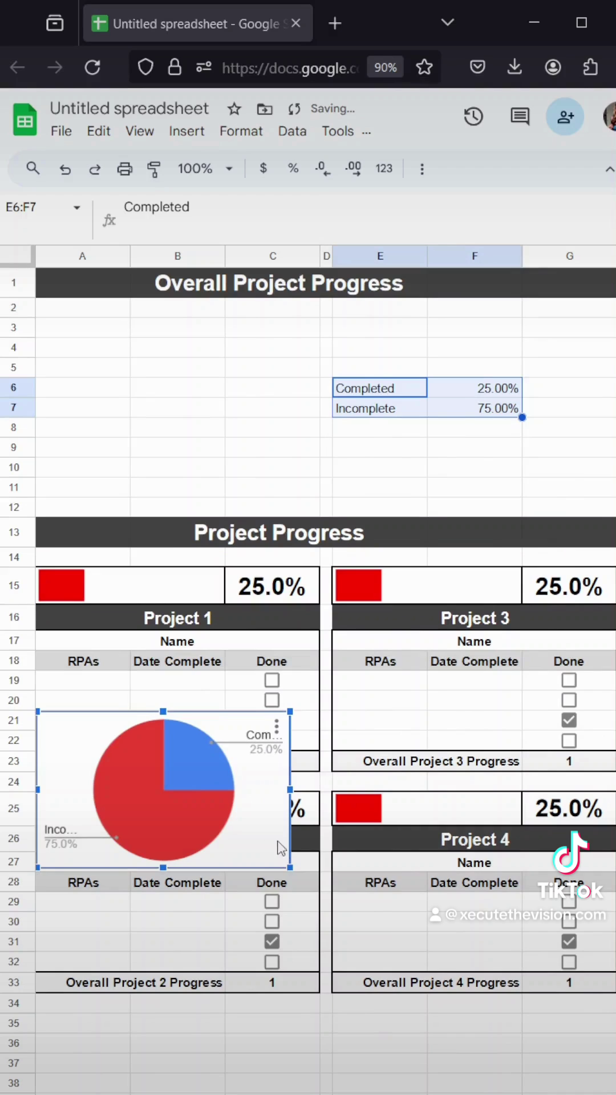
{"action": "left_click_drag", "start_coordinate": [266, 750], "coordinate": [296, 421]}
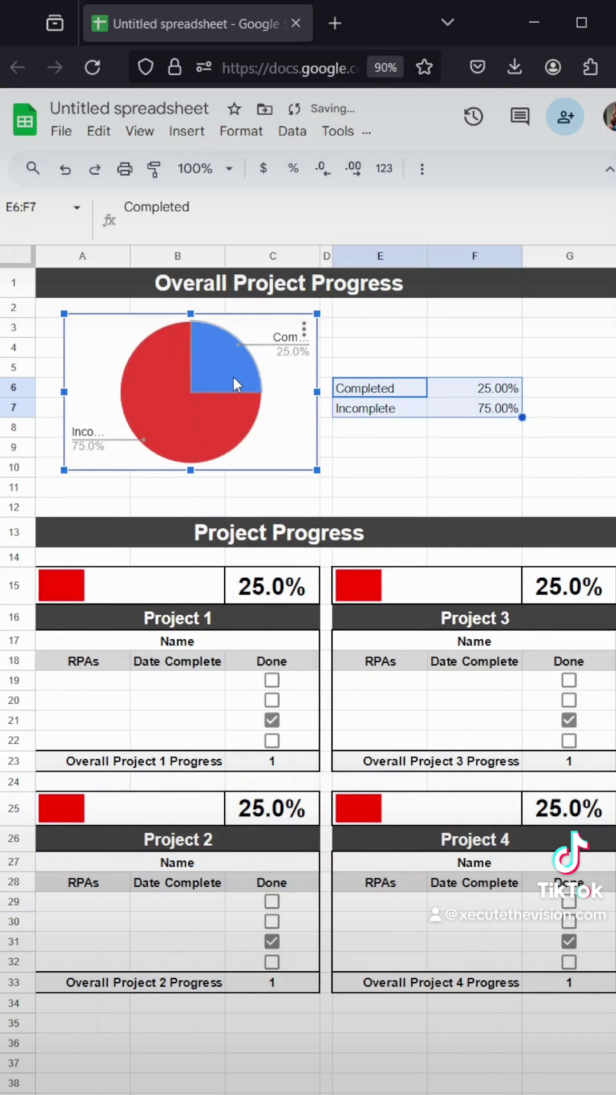
{"action": "double_click", "coordinate": [234, 378]}
Colour the Completed slice dark blue and the Incomplete slice grey.
{"action": "left_click", "coordinate": [386, 519]}
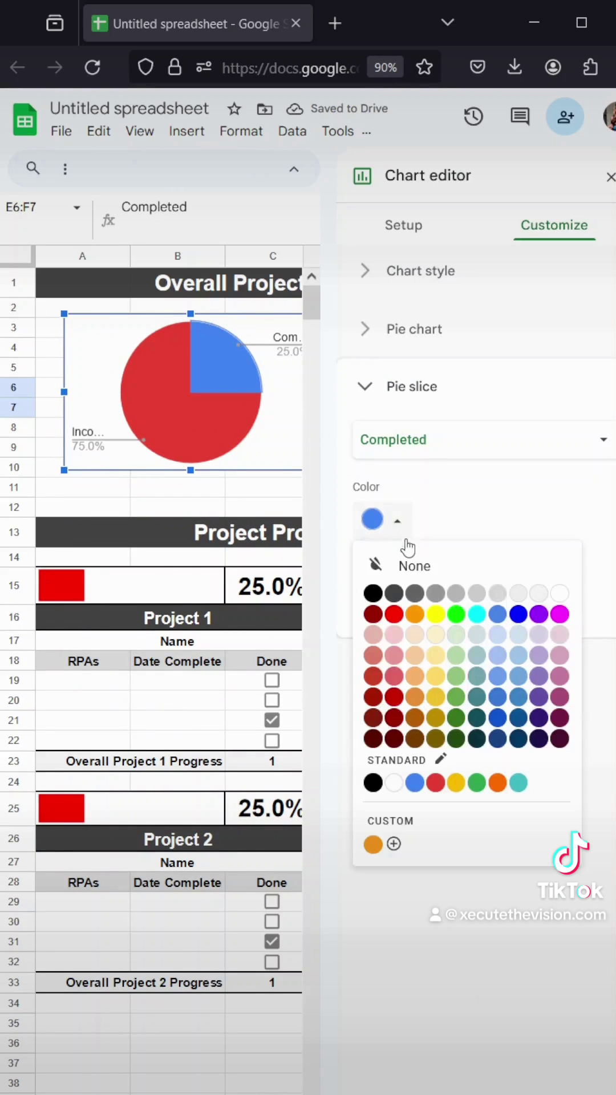
{"action": "left_click", "coordinate": [518, 614]}
{"action": "left_click", "coordinate": [256, 439]}
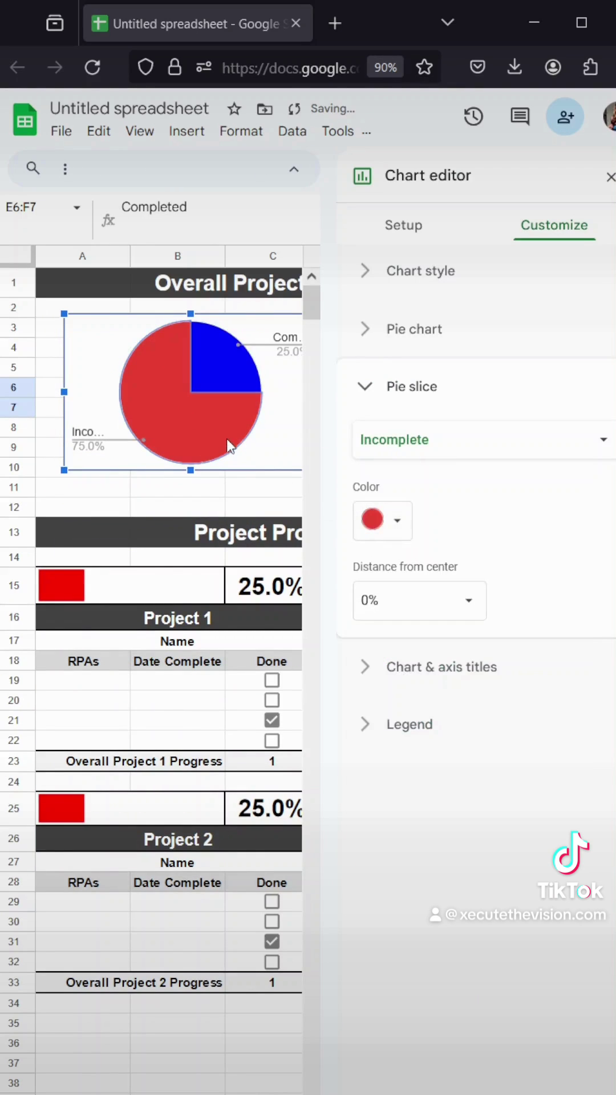
{"action": "left_click", "coordinate": [388, 519]}
{"action": "left_click", "coordinate": [456, 593]}
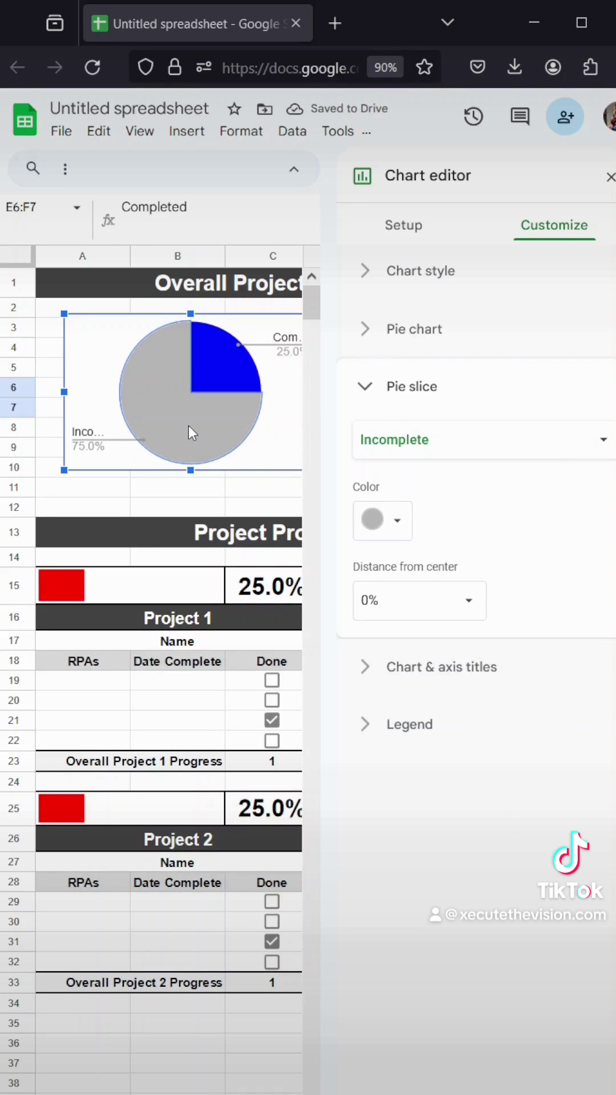
Turn on the 3D chart style for the pie chart.
{"action": "left_click", "coordinate": [369, 673]}
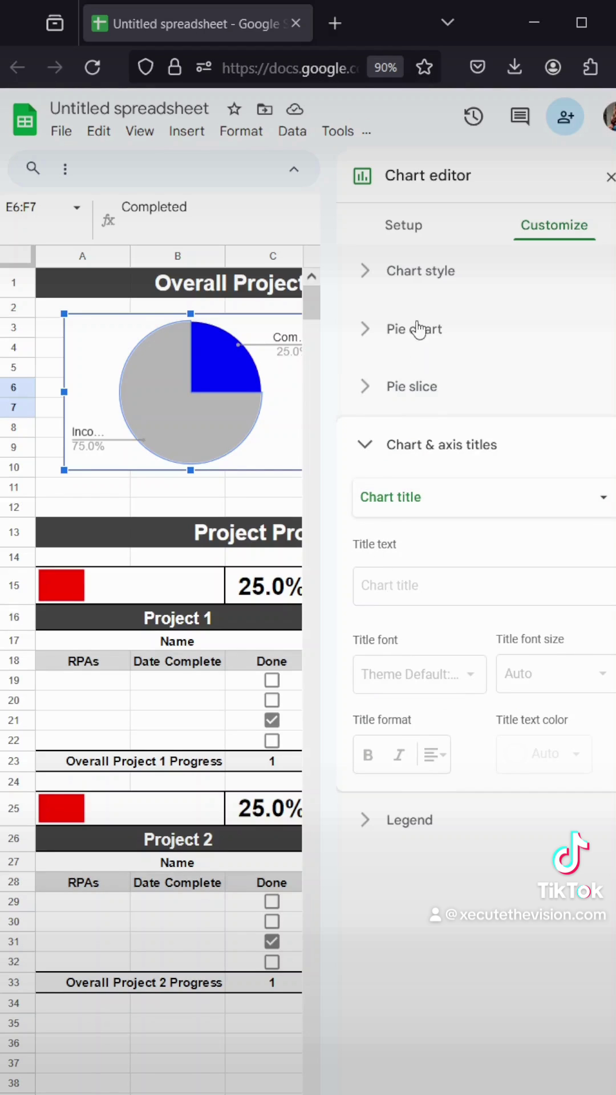
{"action": "left_click", "coordinate": [419, 275]}
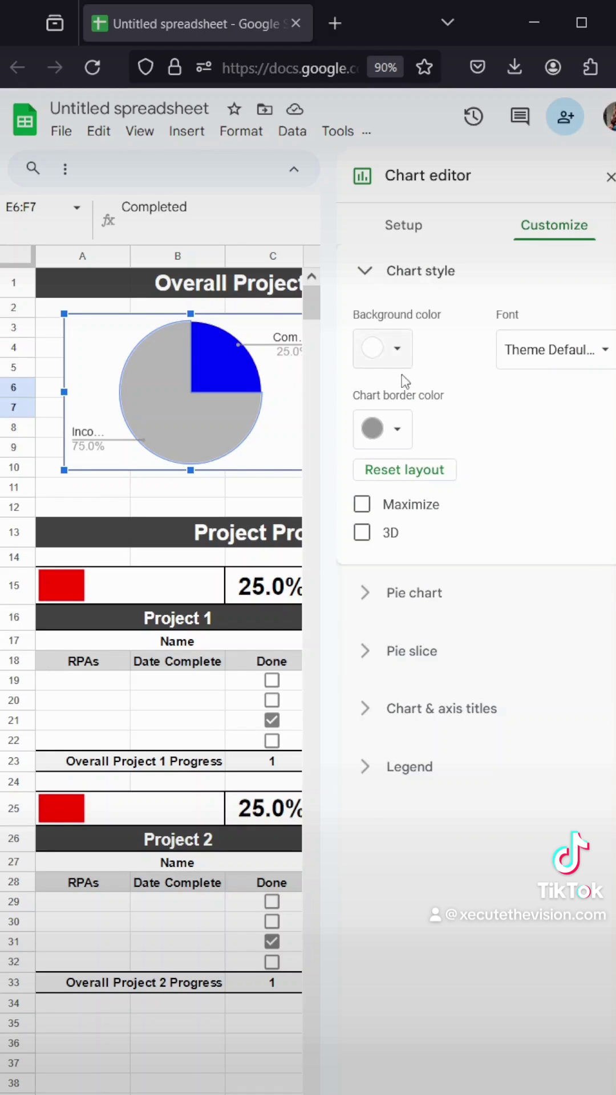
{"action": "left_click", "coordinate": [403, 227]}
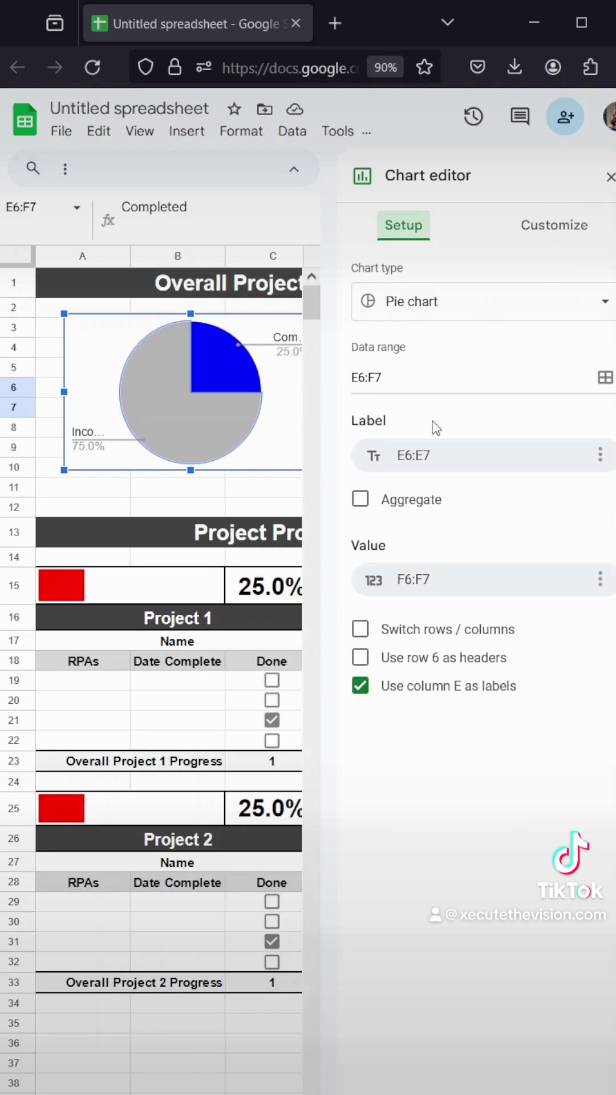
{"action": "left_click", "coordinate": [525, 227]}
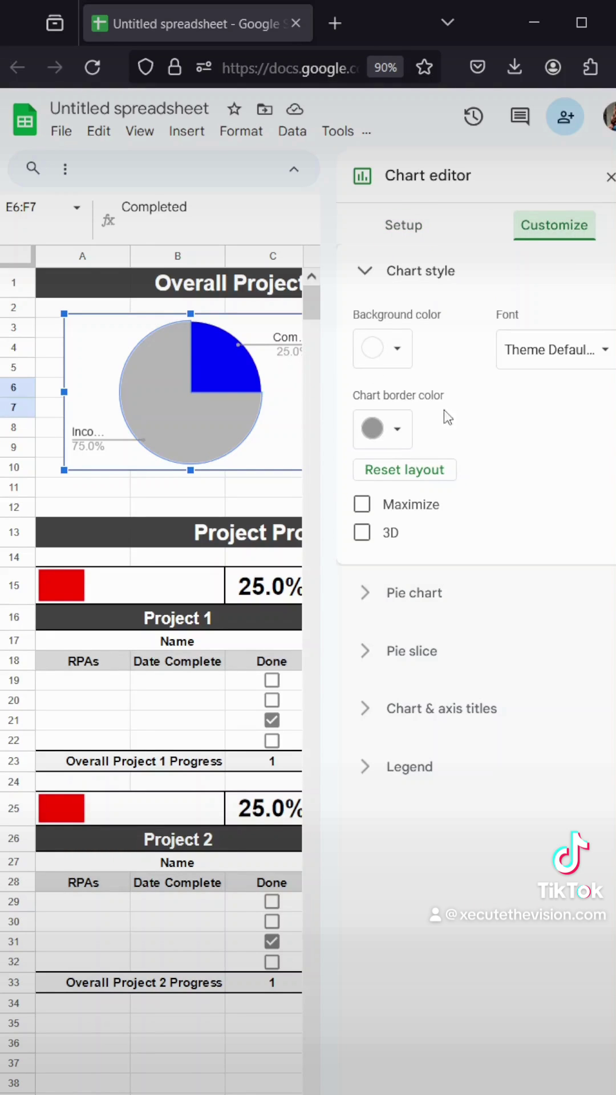
{"action": "left_click", "coordinate": [361, 532]}
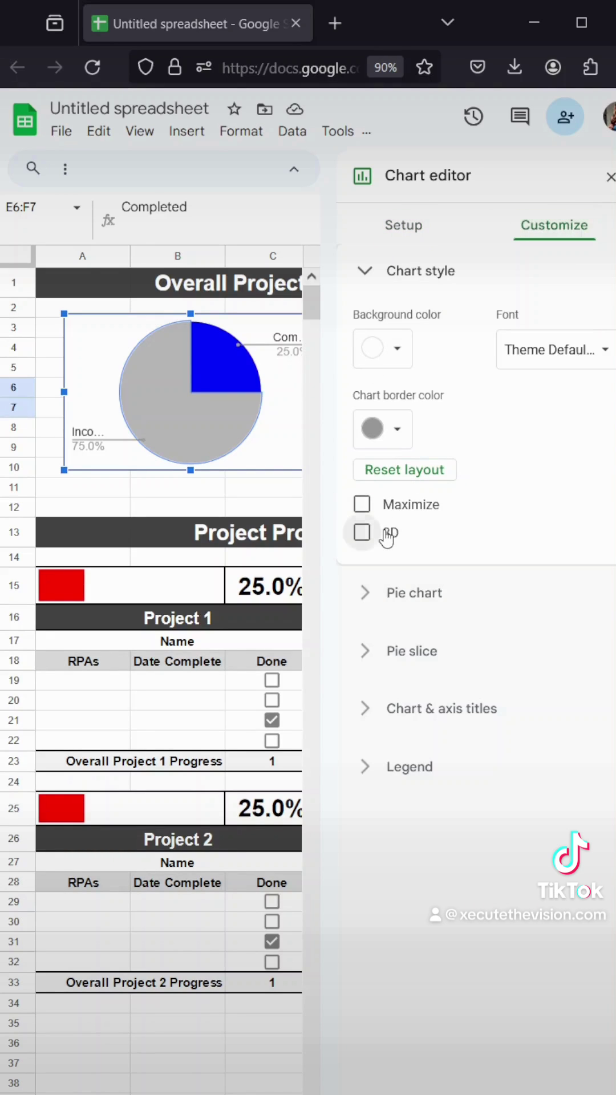
Set the Incomplete slice's distance from centre to 10% and close the chart editor.
{"action": "left_click", "coordinate": [423, 653]}
{"action": "left_click", "coordinate": [405, 606]}
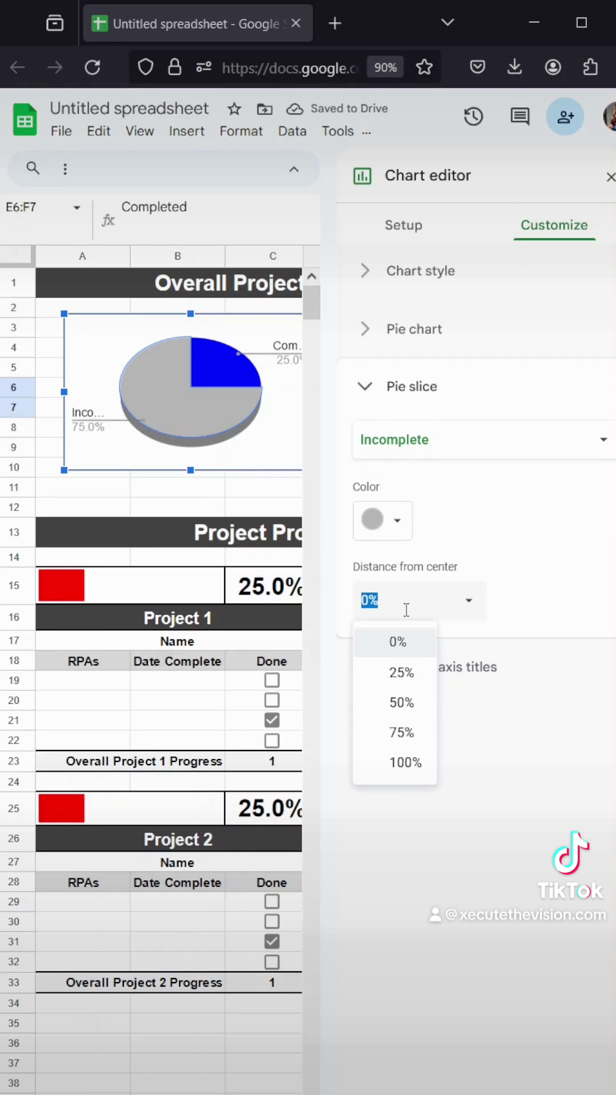
{"action": "type", "text": "5%"}
{"action": "key", "text": "Return"}
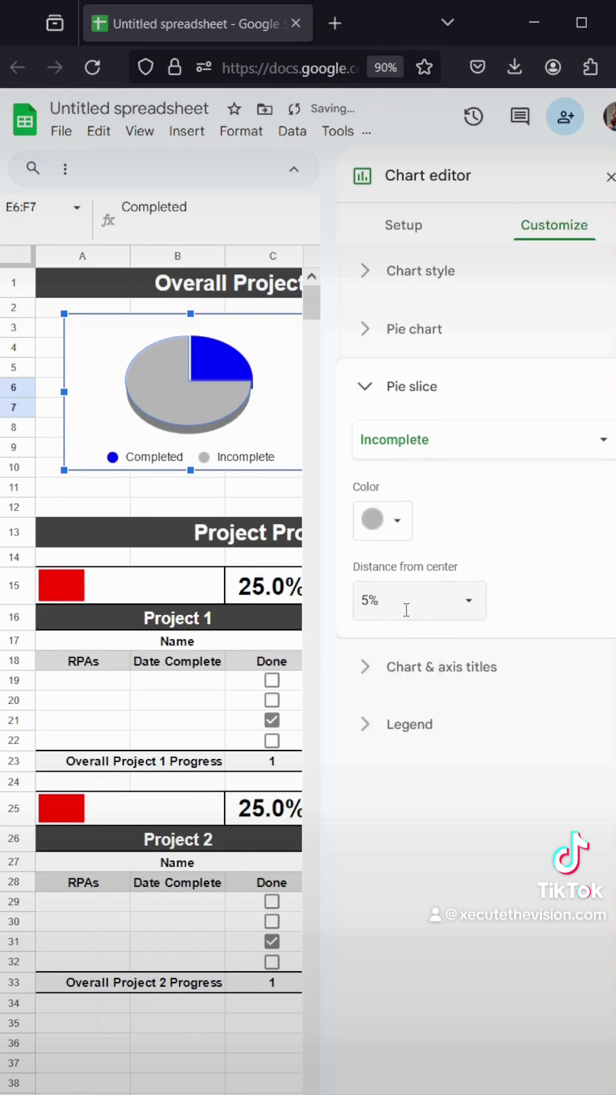
{"action": "left_click", "coordinate": [399, 605]}
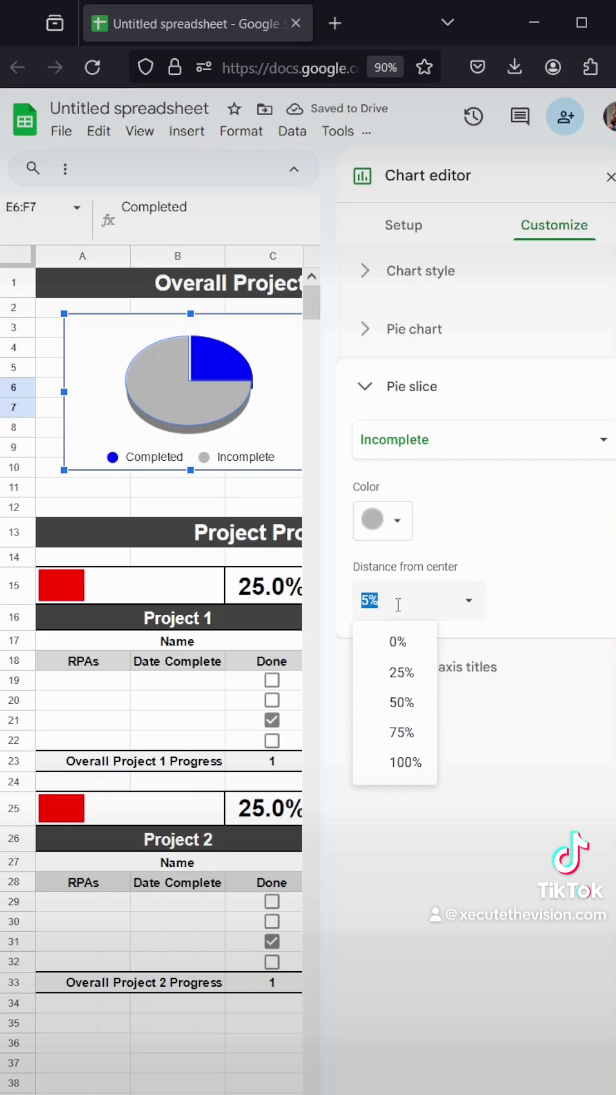
{"action": "type", "text": "10%"}
{"action": "key", "text": "Return"}
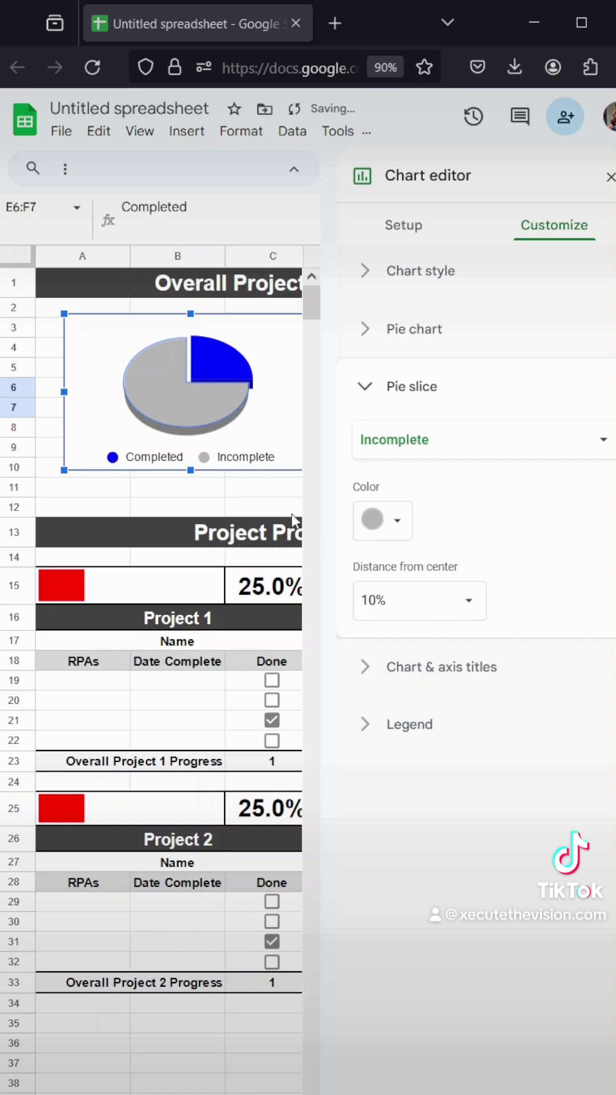
{"action": "left_click", "coordinate": [609, 177]}
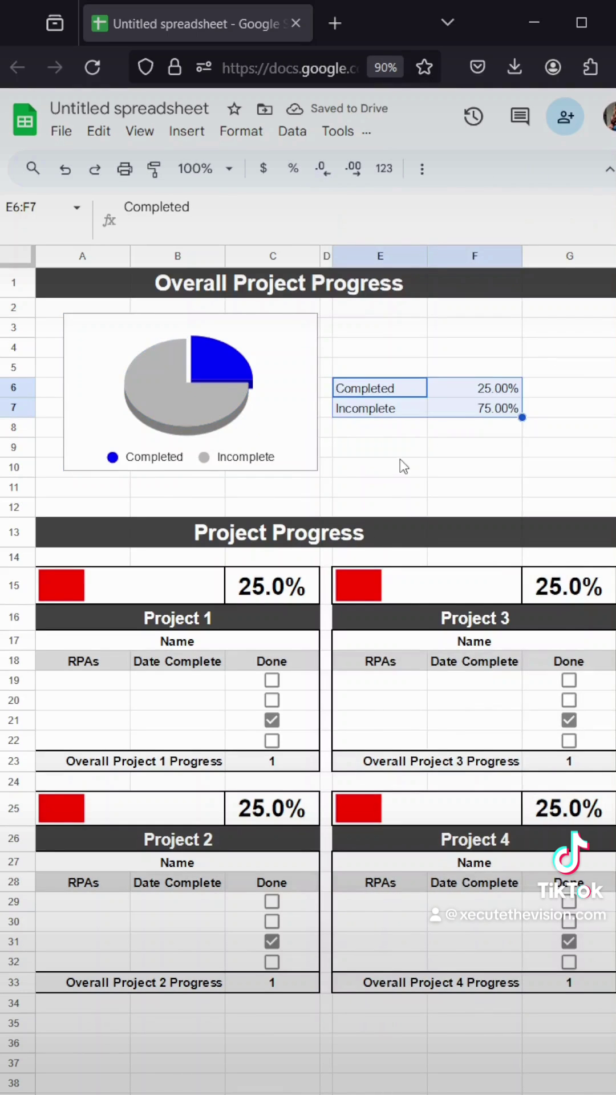
{"action": "left_click_drag", "start_coordinate": [409, 385], "coordinate": [454, 392]}
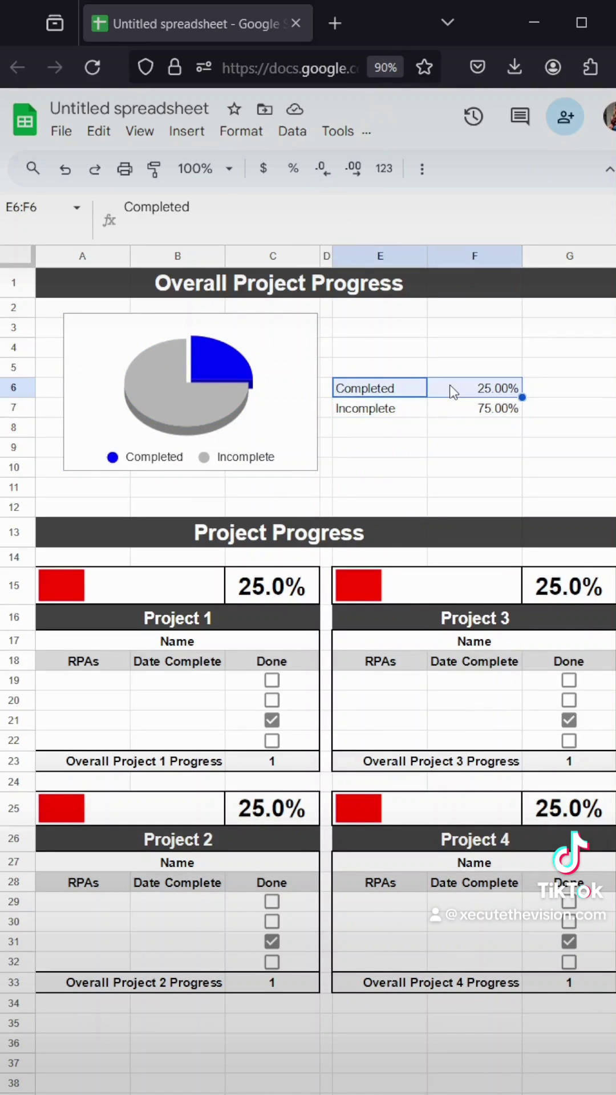
Fill the Completed row E6:F6 blue with white text.
{"action": "left_click", "coordinate": [422, 168]}
{"action": "left_click", "coordinate": [330, 206]}
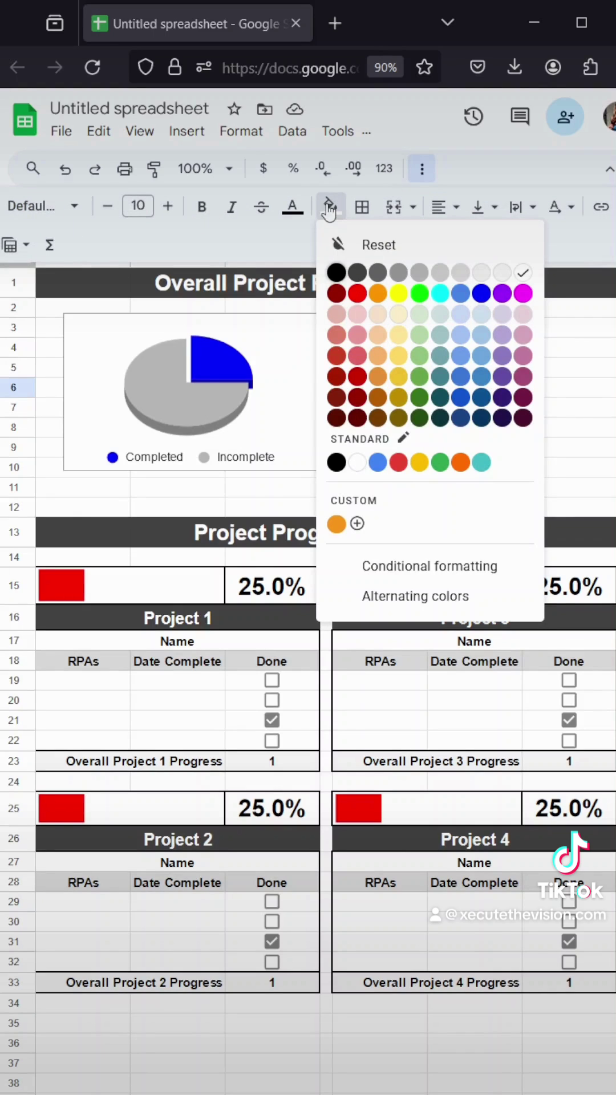
{"action": "left_click", "coordinate": [481, 293]}
{"action": "left_click", "coordinate": [292, 206]}
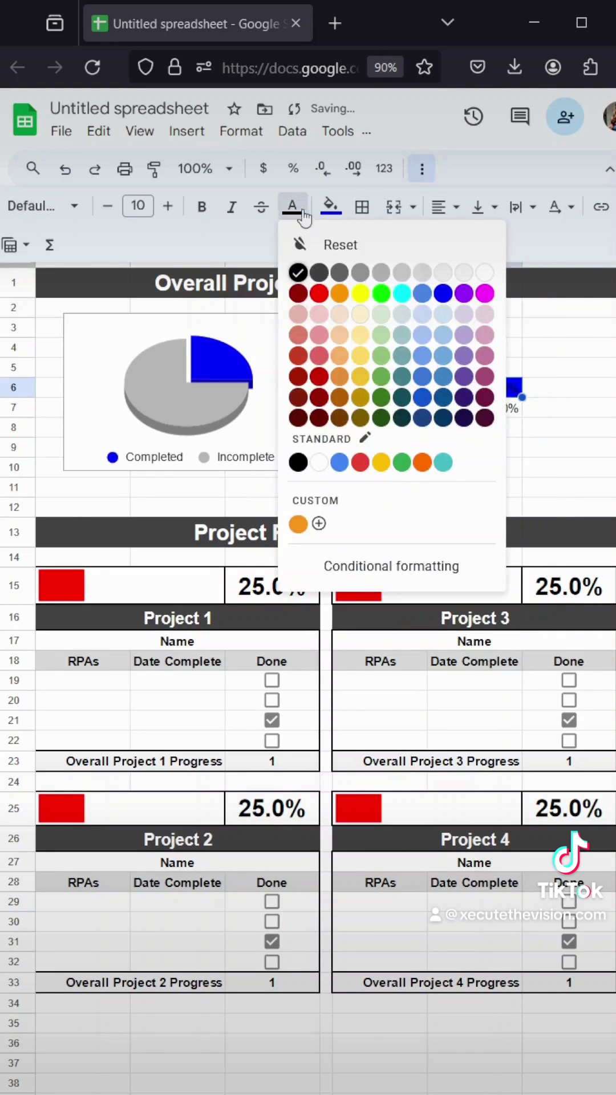
{"action": "left_click", "coordinate": [485, 273]}
Fill the Incomplete row E7:F7 grey and make its text bold.
{"action": "left_click_drag", "start_coordinate": [365, 409], "coordinate": [434, 408]}
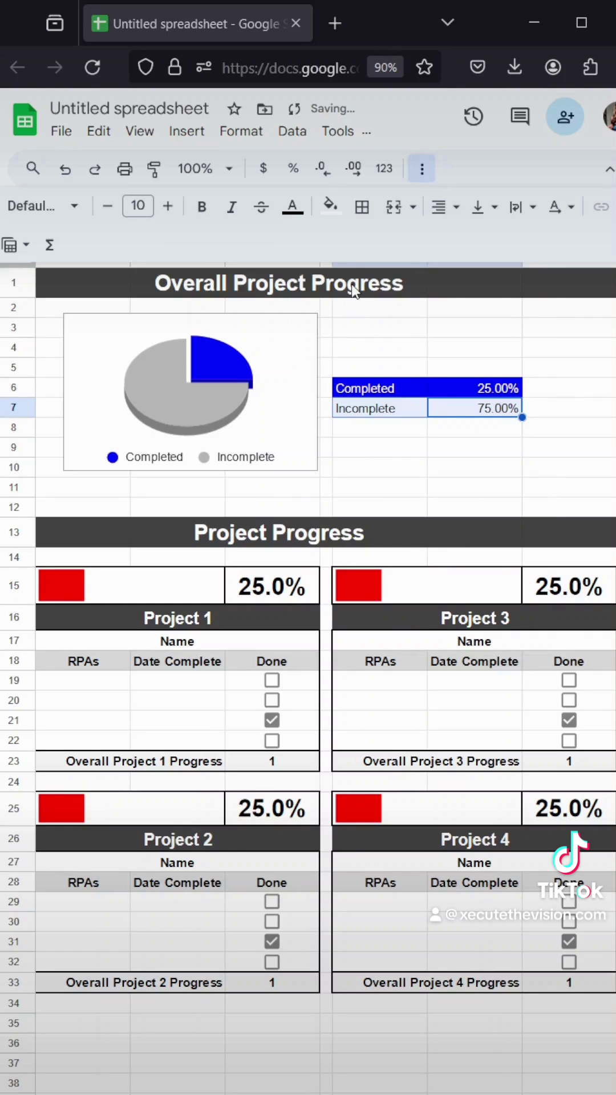
{"action": "left_click", "coordinate": [331, 206]}
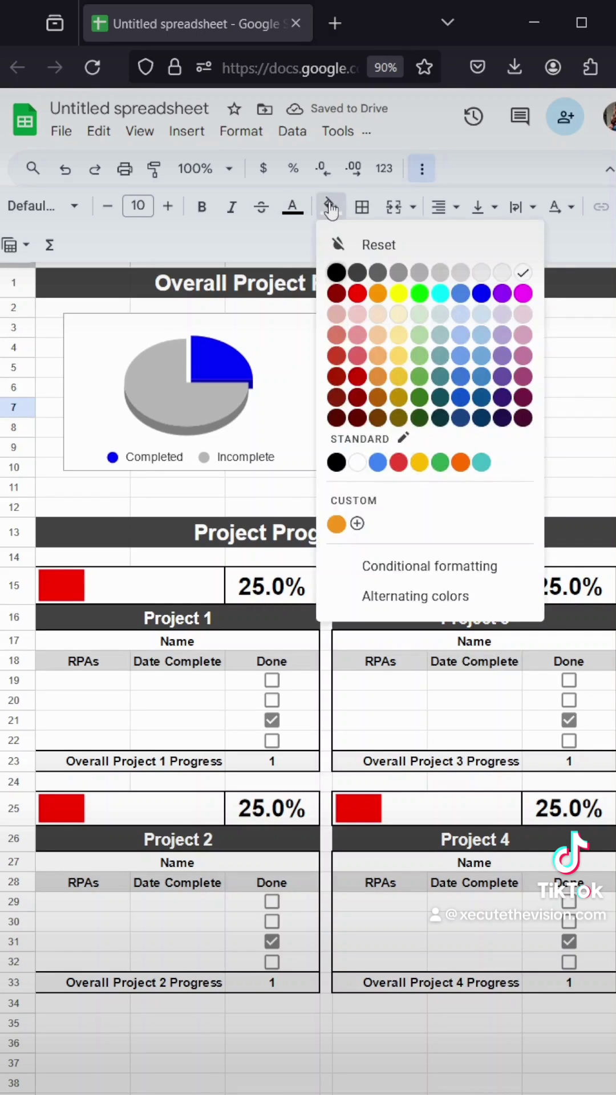
{"action": "left_click", "coordinate": [398, 273]}
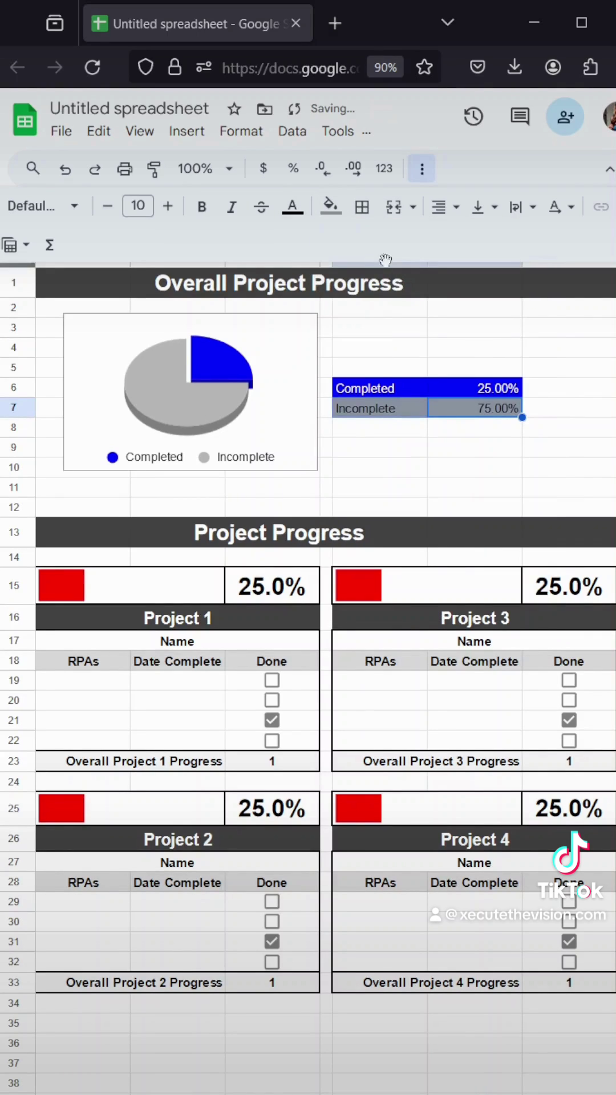
{"action": "left_click", "coordinate": [202, 207]}
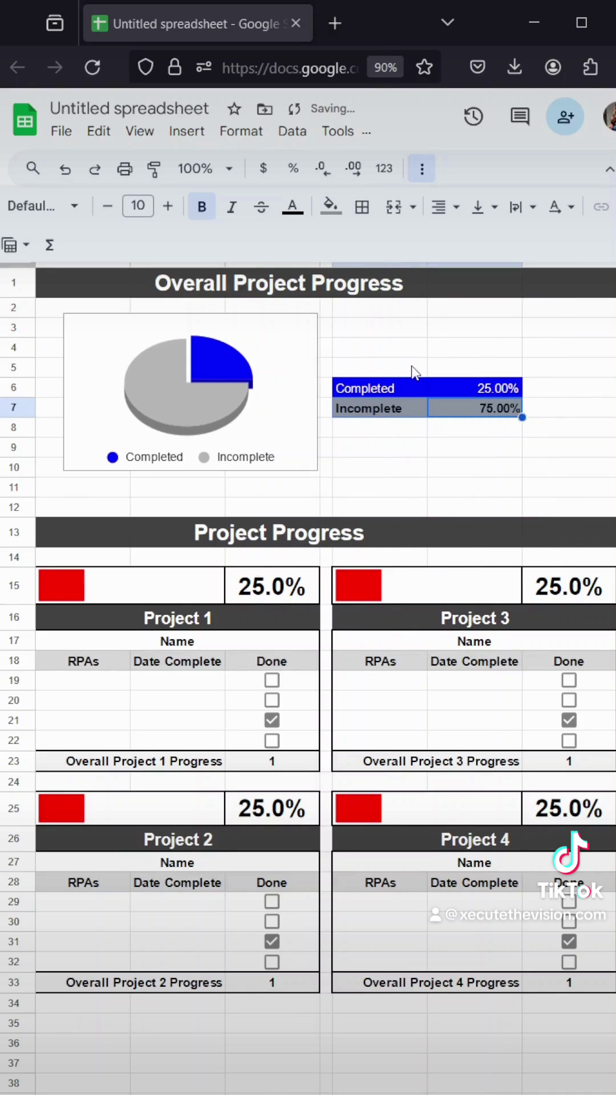
{"action": "left_click", "coordinate": [331, 207]}
{"action": "left_click", "coordinate": [416, 280]}
Set the summary text to size 12, bold the Completed row, and centre the percentages.
{"action": "left_click_drag", "start_coordinate": [472, 410], "coordinate": [399, 388]}
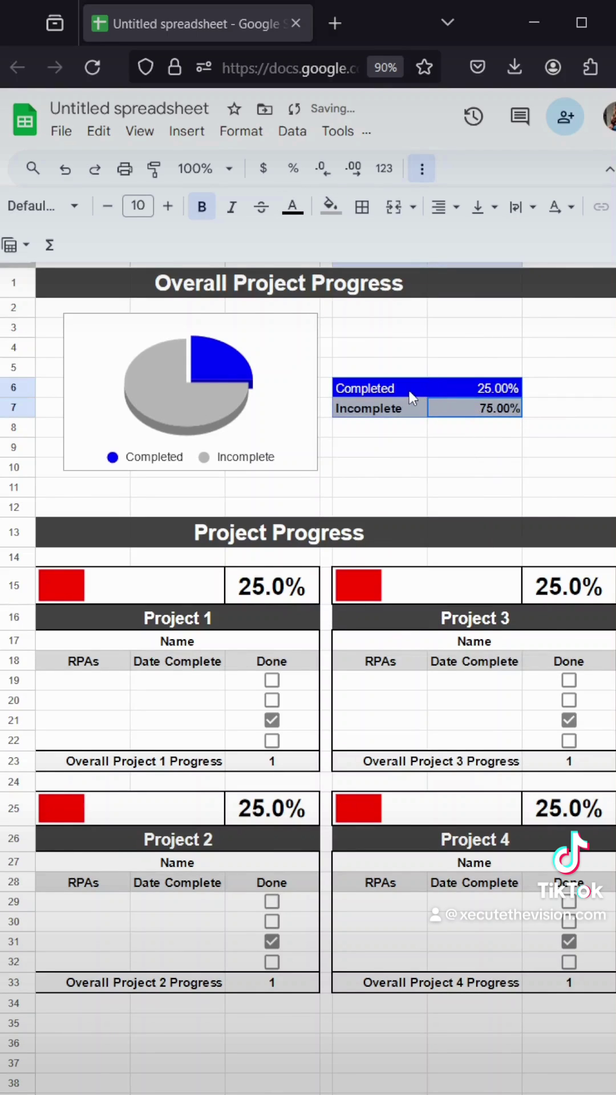
{"action": "left_click", "coordinate": [168, 207]}
{"action": "left_click", "coordinate": [168, 207]}
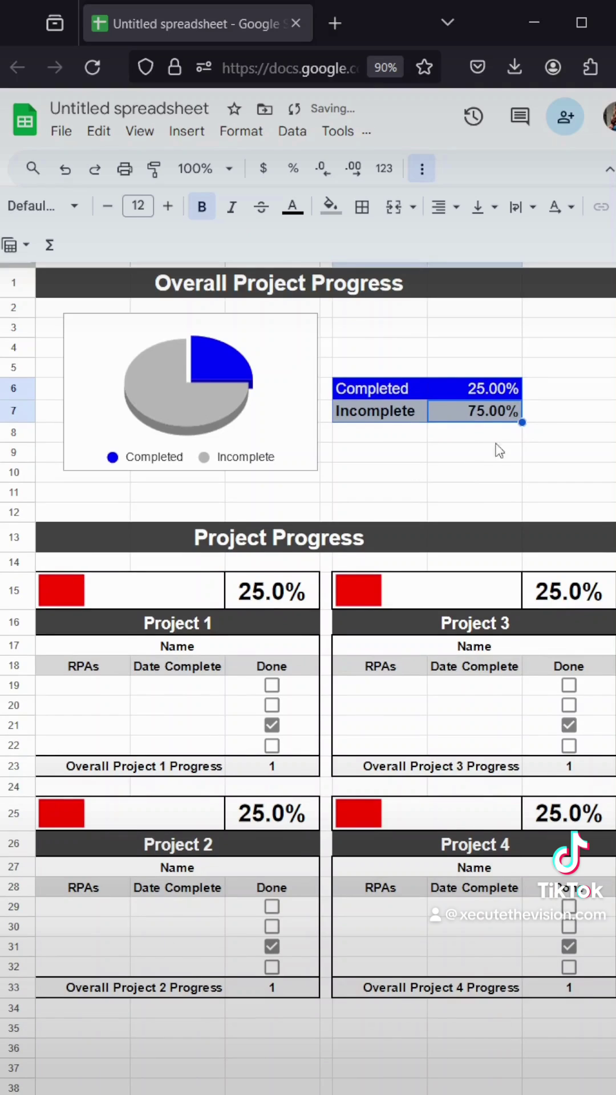
{"action": "left_click", "coordinate": [498, 388]}
{"action": "left_click_drag", "start_coordinate": [432, 388], "coordinate": [420, 386]}
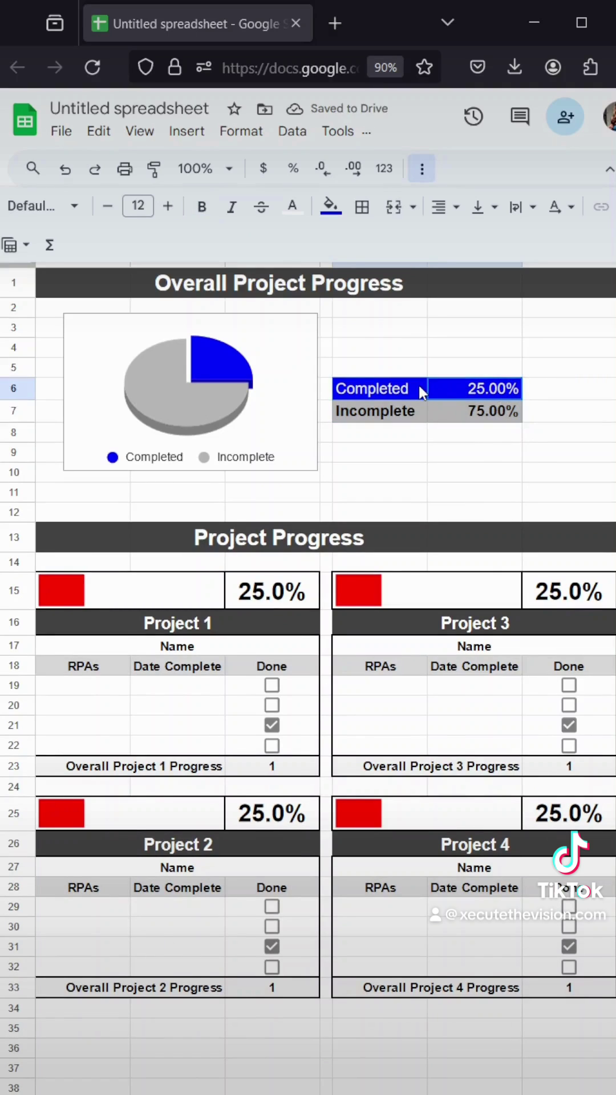
{"action": "left_click", "coordinate": [202, 207]}
{"action": "left_click", "coordinate": [460, 405]}
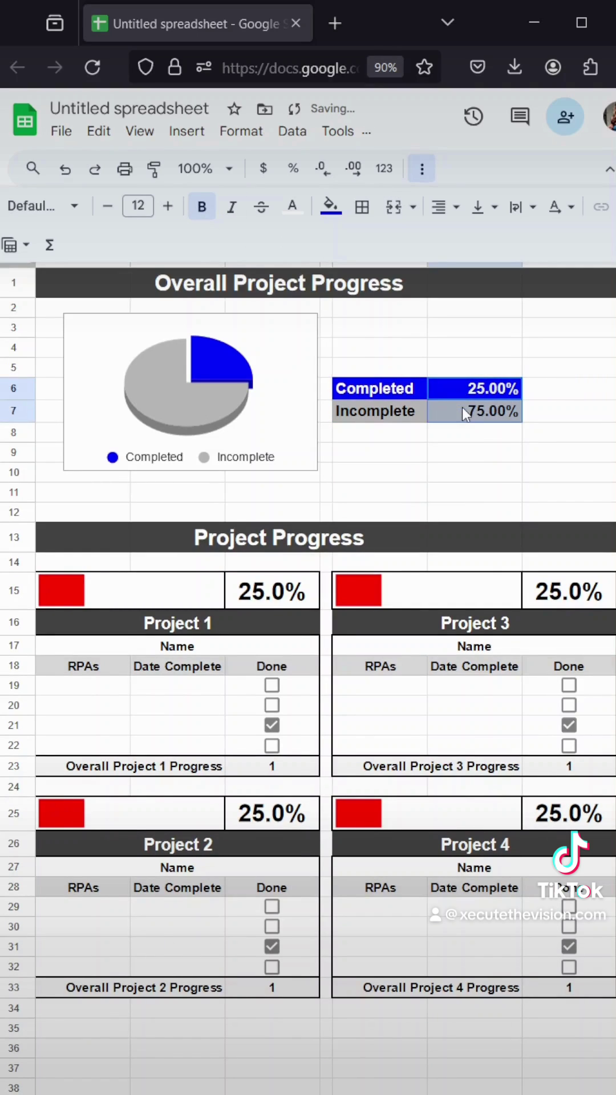
{"action": "left_click", "coordinate": [445, 207]}
{"action": "left_click", "coordinate": [476, 248]}
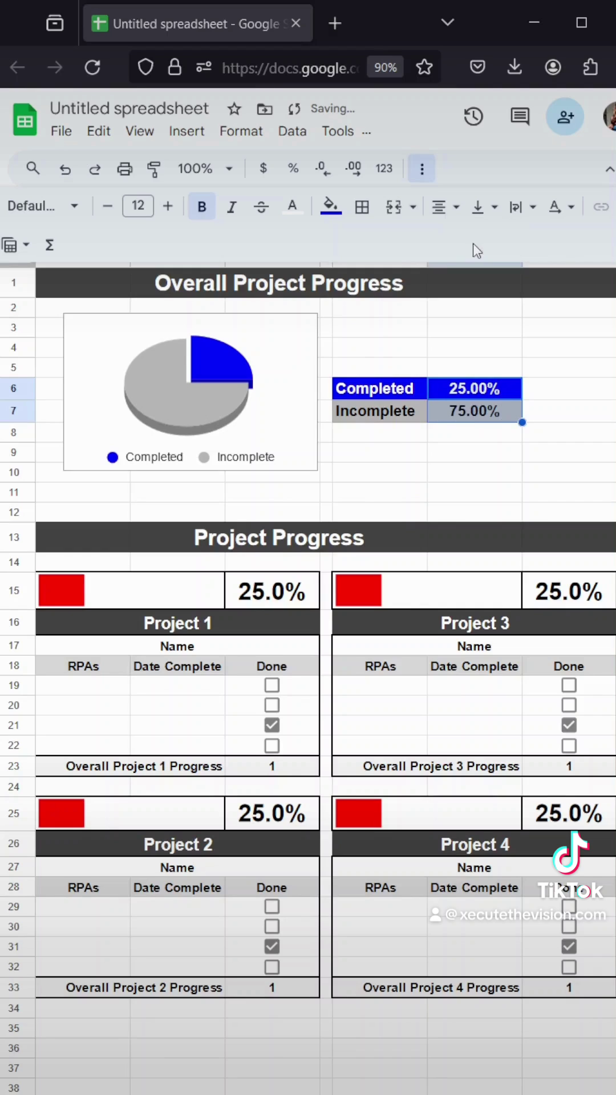
Set the pie chart's background colour to dark grey.
{"action": "left_click", "coordinate": [487, 351]}
{"action": "double_click", "coordinate": [268, 344]}
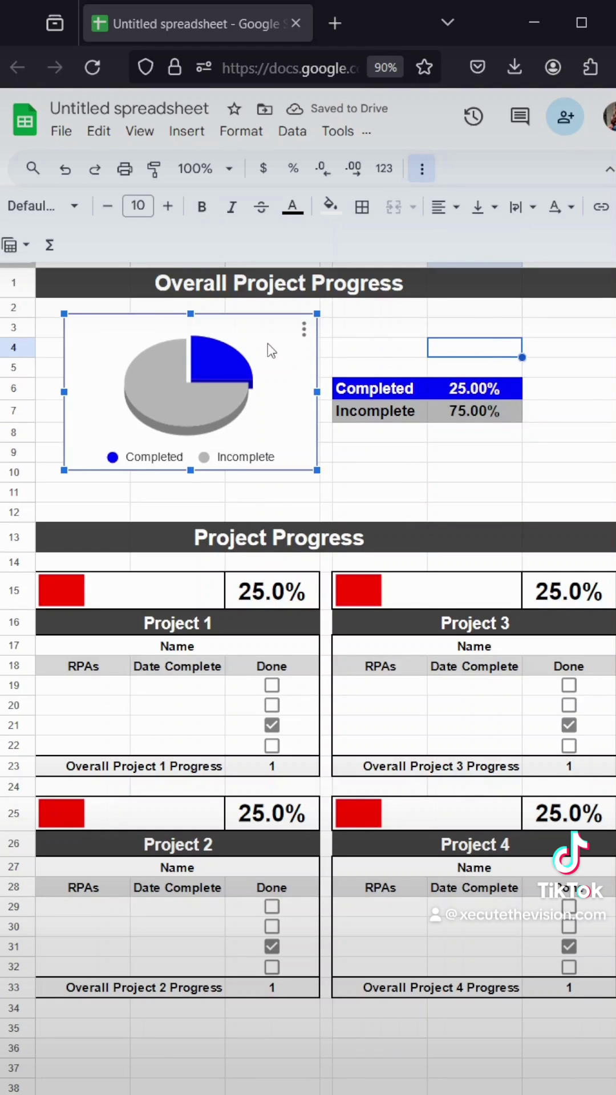
{"action": "left_click", "coordinate": [556, 228]}
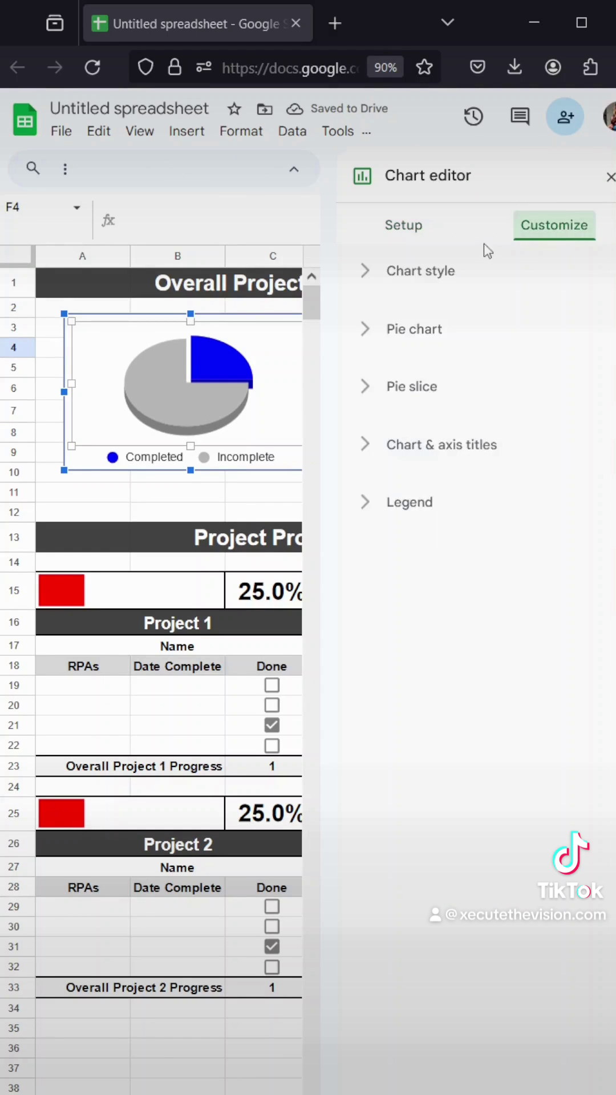
{"action": "left_click", "coordinate": [405, 273]}
{"action": "left_click", "coordinate": [393, 349]}
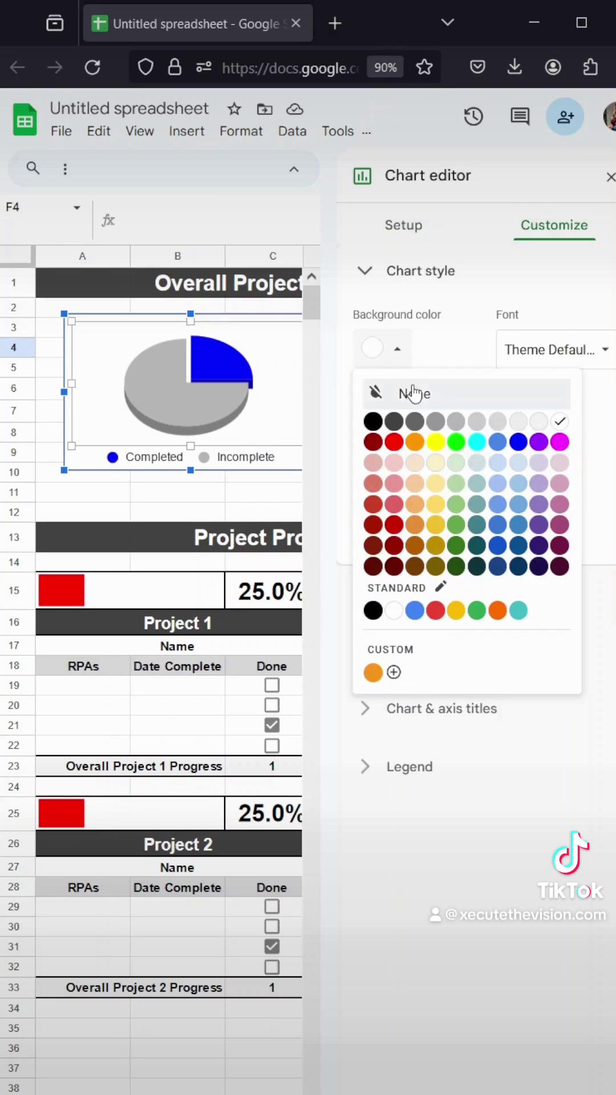
{"action": "left_click", "coordinate": [415, 424]}
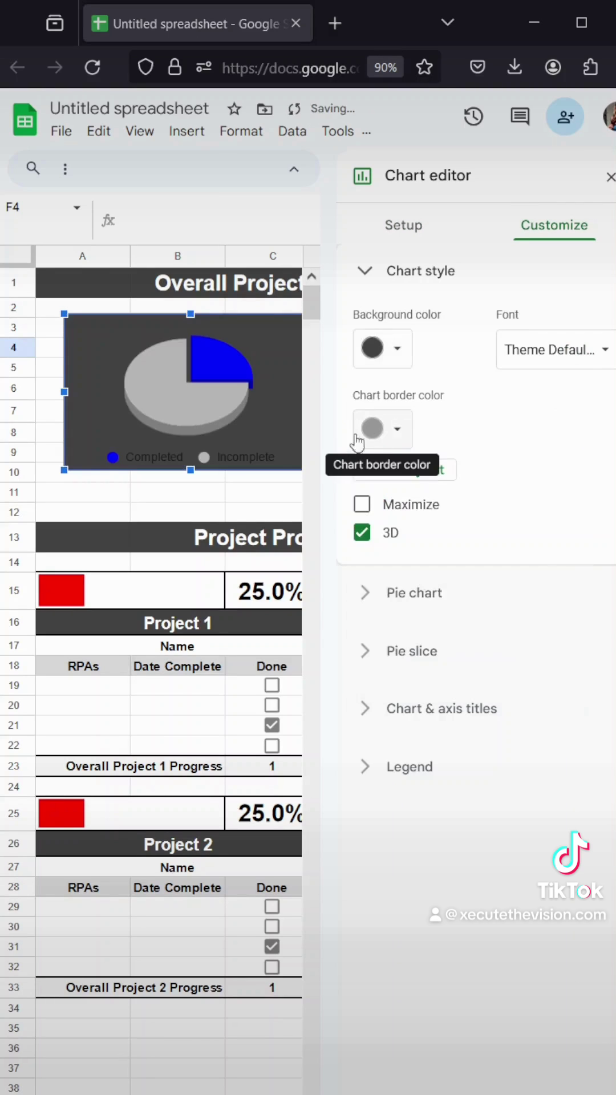
Make the pie chart's legend text white and close the chart editor.
{"action": "left_click", "coordinate": [261, 461]}
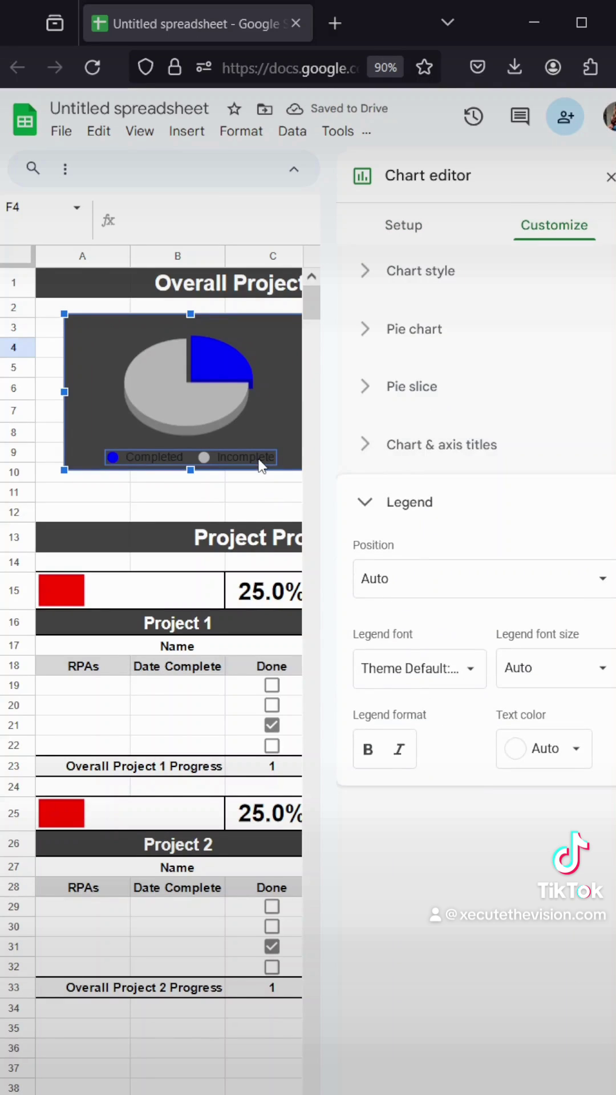
{"action": "left_click", "coordinate": [561, 750]}
{"action": "left_click", "coordinate": [575, 820]}
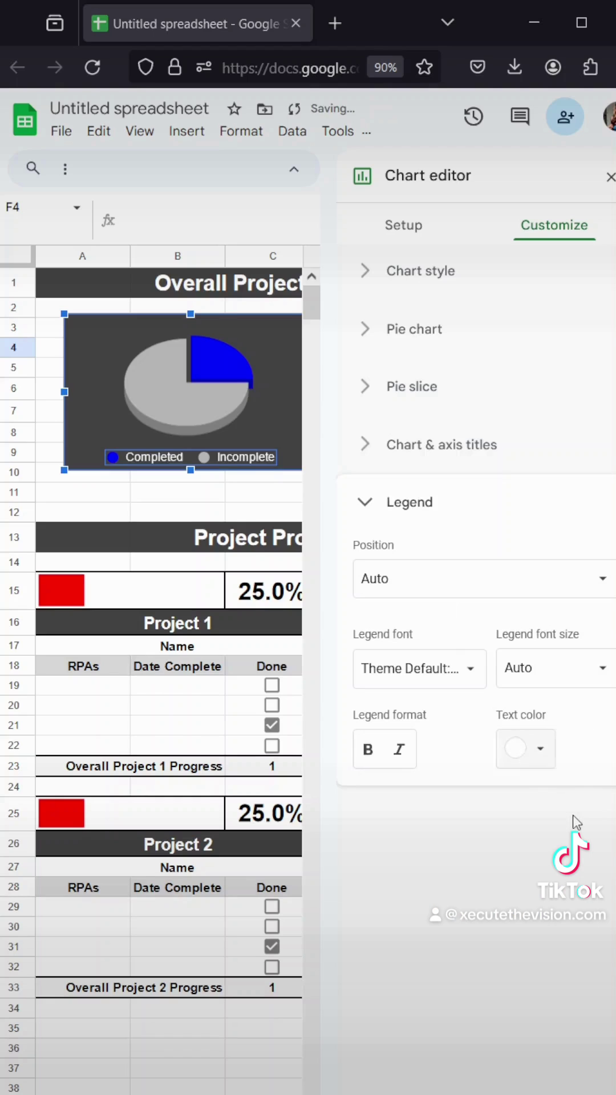
{"action": "left_click", "coordinate": [251, 490]}
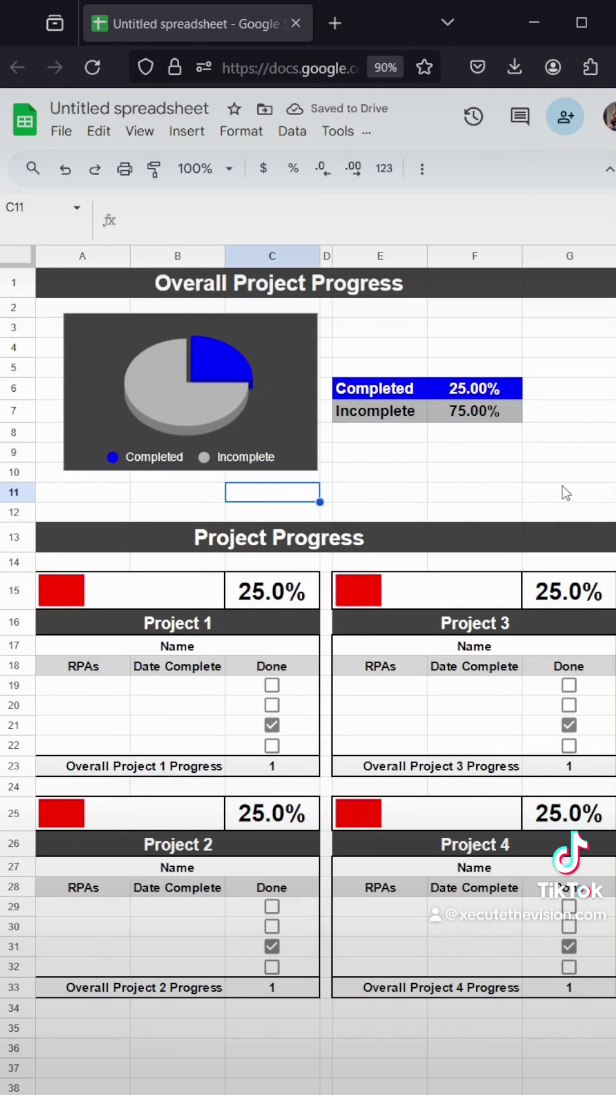
Fill the empty cells around the summary and across row 14 with light grey.
{"action": "mouse_move", "coordinate": [48, 308]}
{"action": "left_mouse_down"}
{"action": "mouse_move", "coordinate": [79, 513]}
{"action": "mouse_move", "coordinate": [296, 516]}
{"action": "mouse_move", "coordinate": [328, 509]}
{"action": "mouse_move", "coordinate": [55, 311]}
{"action": "left_mouse_up"}
{"action": "left_click", "coordinate": [326, 498]}
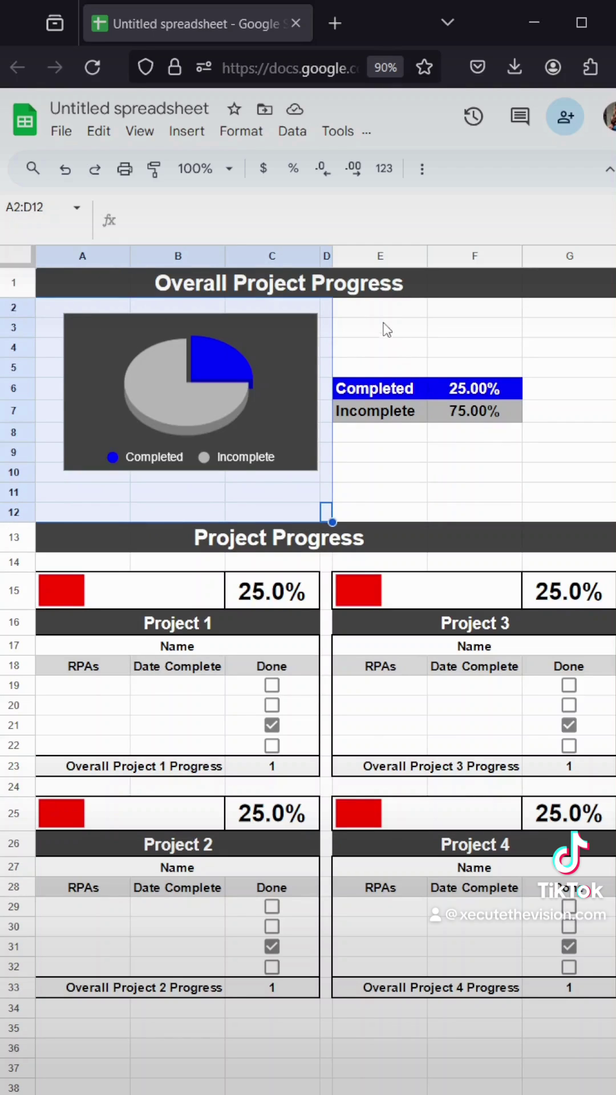
{"action": "left_click_drag", "start_coordinate": [382, 314], "coordinate": [575, 522]}
{"action": "left_click_drag", "start_coordinate": [485, 512], "coordinate": [413, 451]}
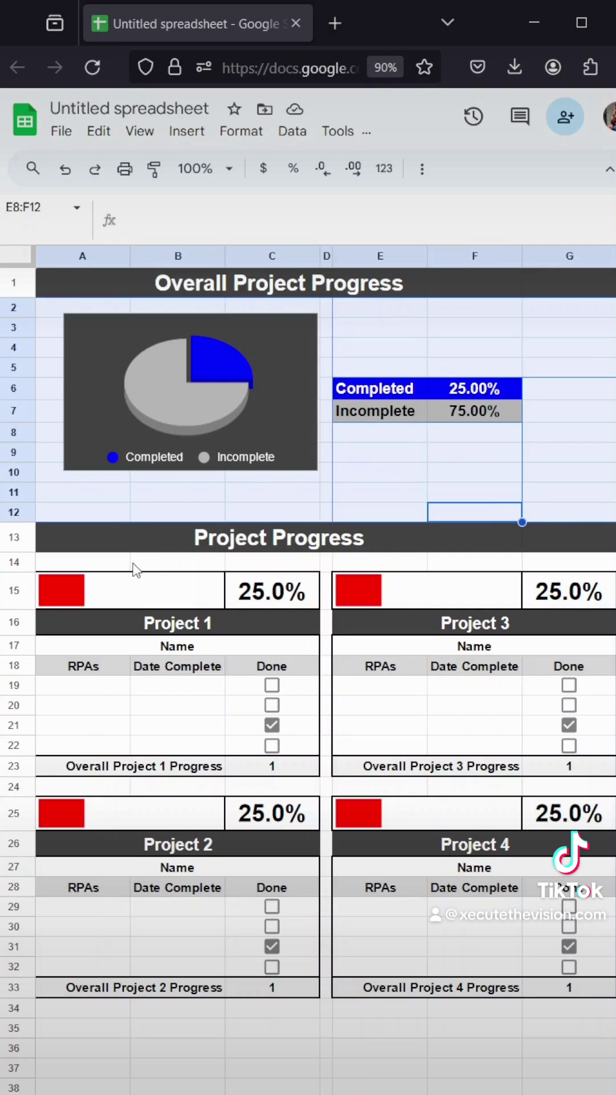
{"action": "left_click_drag", "start_coordinate": [134, 569], "coordinate": [573, 567]}
{"action": "left_click", "coordinate": [80, 539], "text": "ctrl"}
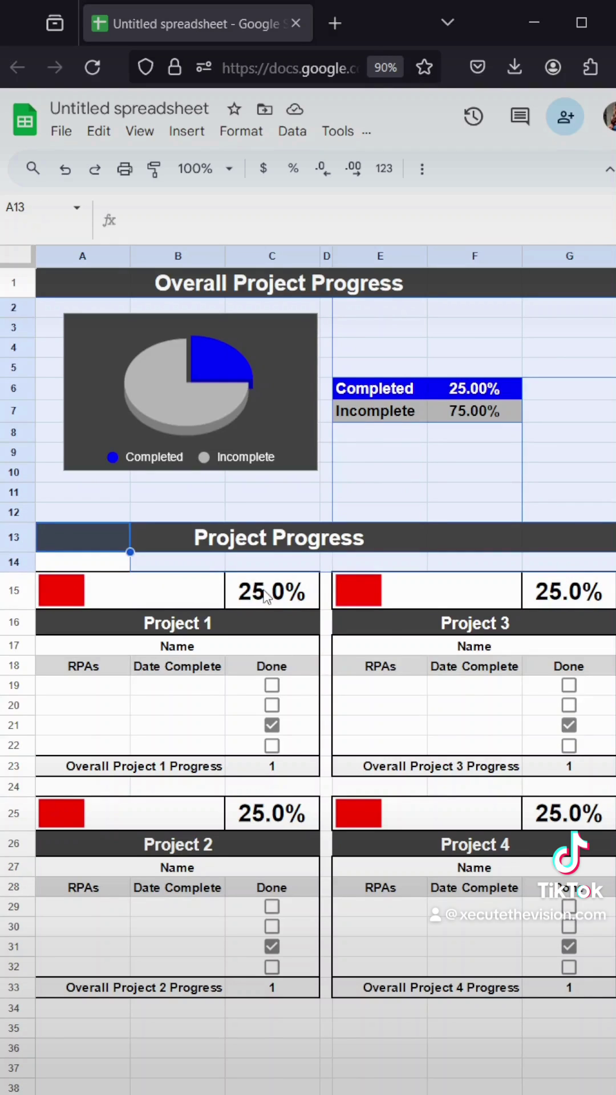
{"action": "mouse_move", "coordinate": [317, 584]}
{"action": "left_mouse_down"}
{"action": "mouse_move", "coordinate": [311, 724]}
{"action": "mouse_move", "coordinate": [325, 562]}
{"action": "mouse_move", "coordinate": [311, 573]}
{"action": "left_mouse_up"}
{"action": "left_click", "coordinate": [213, 587]}
{"action": "left_click", "coordinate": [134, 564]}
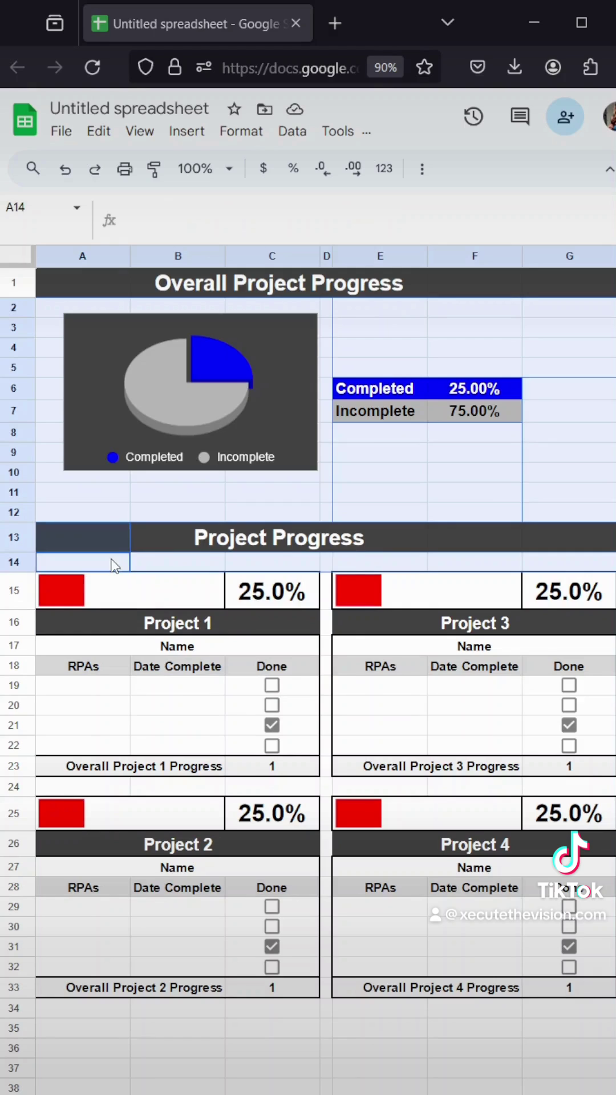
{"action": "key", "text": "ctrl+shift+Right"}
{"action": "left_click", "coordinate": [422, 169]}
{"action": "left_click", "coordinate": [331, 205]}
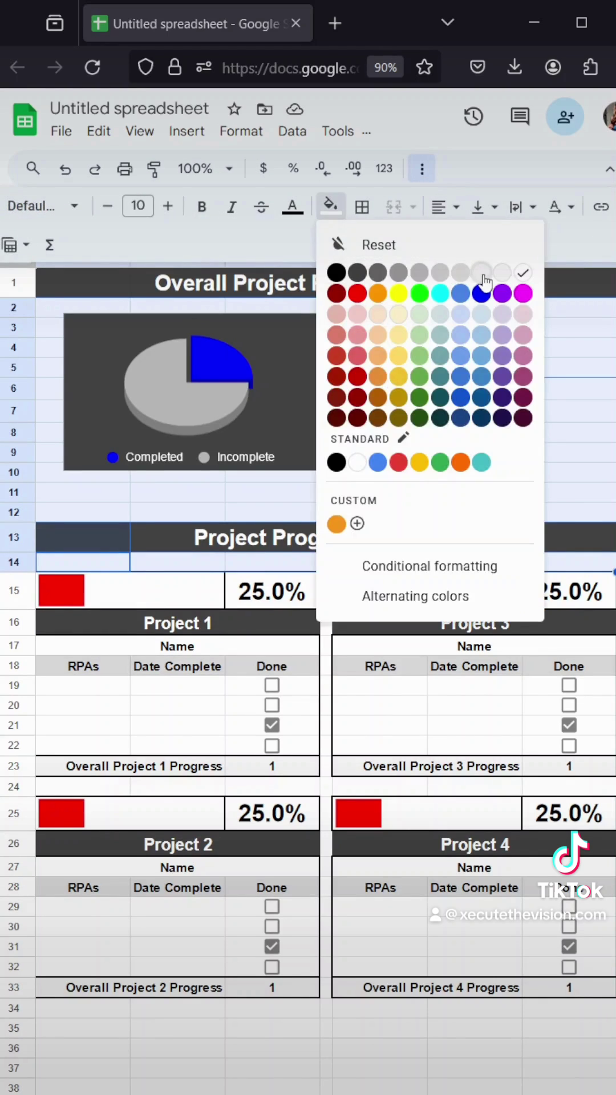
{"action": "left_click", "coordinate": [525, 276]}
Restore the dark grey fill in cell A13.
{"action": "left_click", "coordinate": [379, 512]}
{"action": "left_click", "coordinate": [115, 531]}
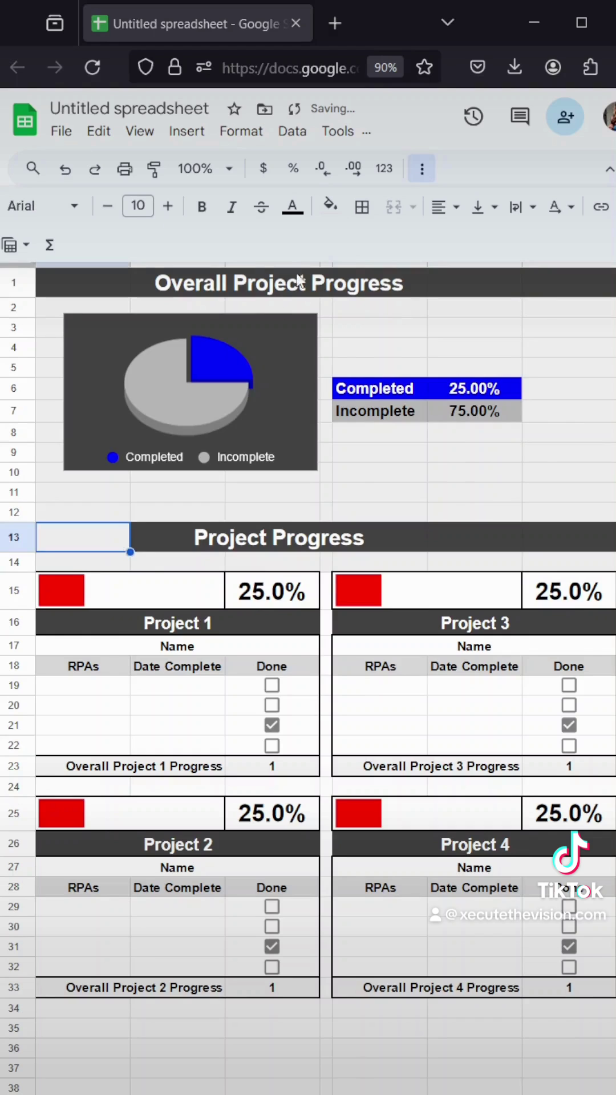
{"action": "left_click", "coordinate": [331, 205]}
{"action": "left_click", "coordinate": [358, 272]}
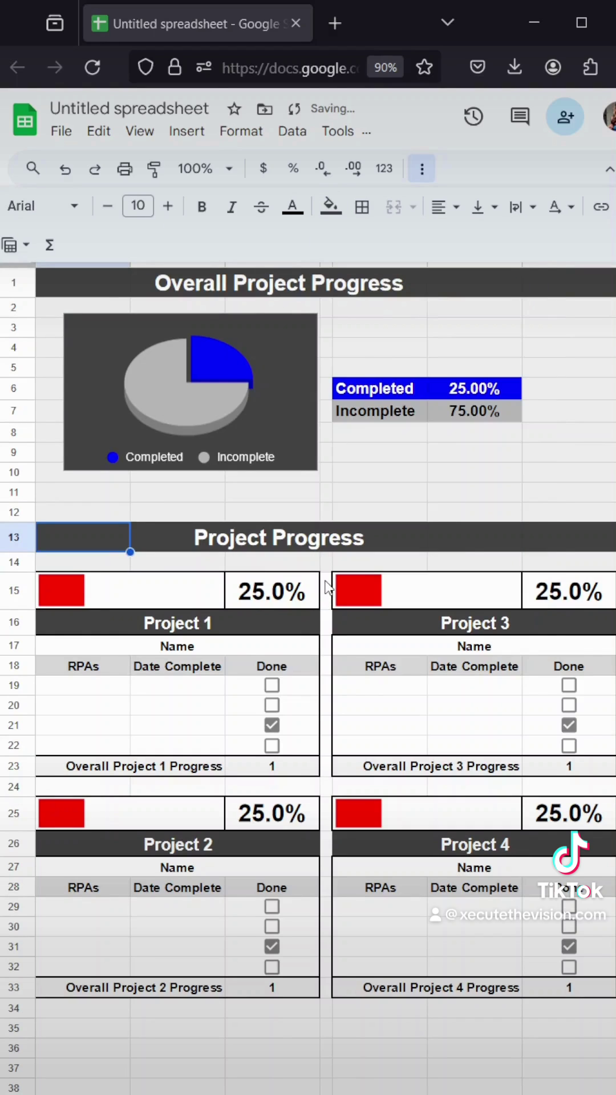
Paste the grey background into the gap column and select the empty rows between and below the tables.
{"action": "left_click", "coordinate": [326, 562]}
{"action": "left_click_drag", "start_coordinate": [337, 597], "coordinate": [336, 990]}
{"action": "key", "text": "ctrl+v"}
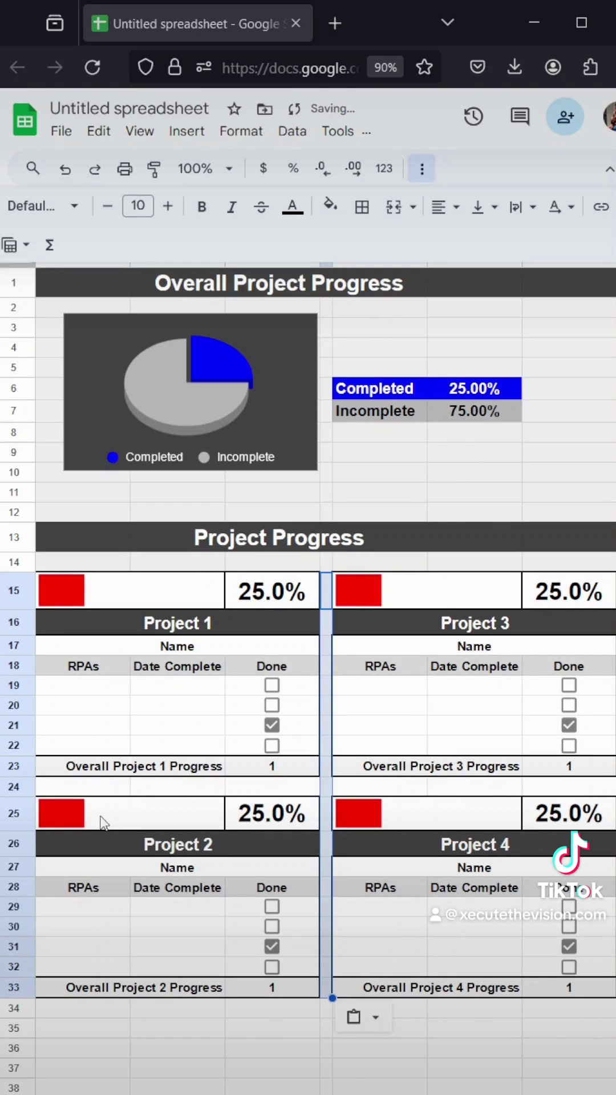
{"action": "left_click_drag", "start_coordinate": [85, 793], "coordinate": [613, 793]}
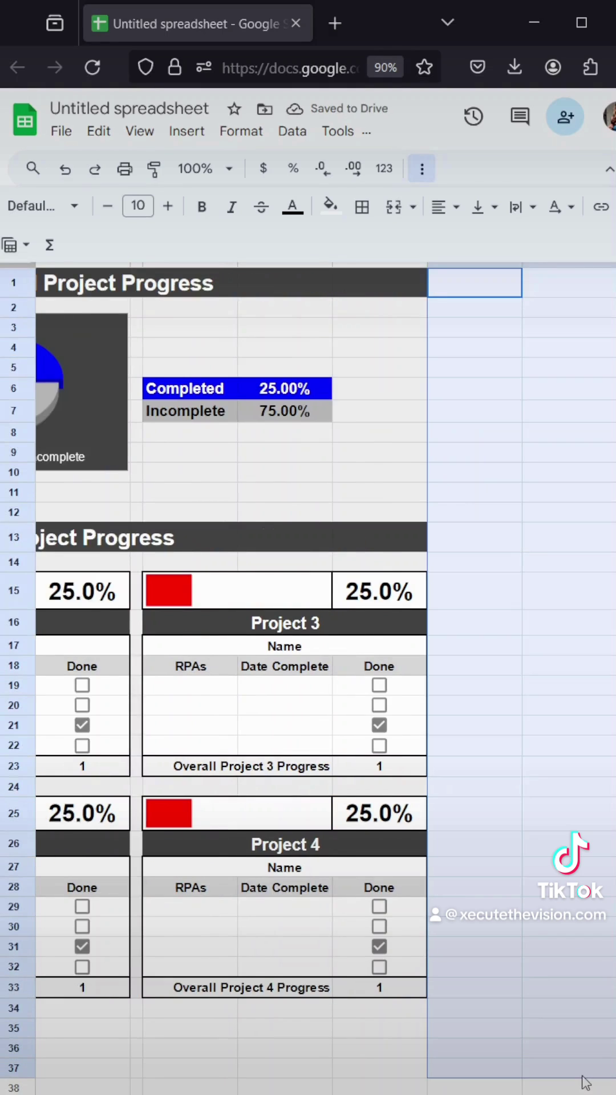
{"action": "left_click", "coordinate": [399, 1009]}
{"action": "left_click_drag", "start_coordinate": [399, 1009], "coordinate": [75, 1036]}
Tick the Done boxes for Project 1 rows 19, 20 and 22 and Project 3 row 19.
{"action": "left_click", "coordinate": [272, 1048]}
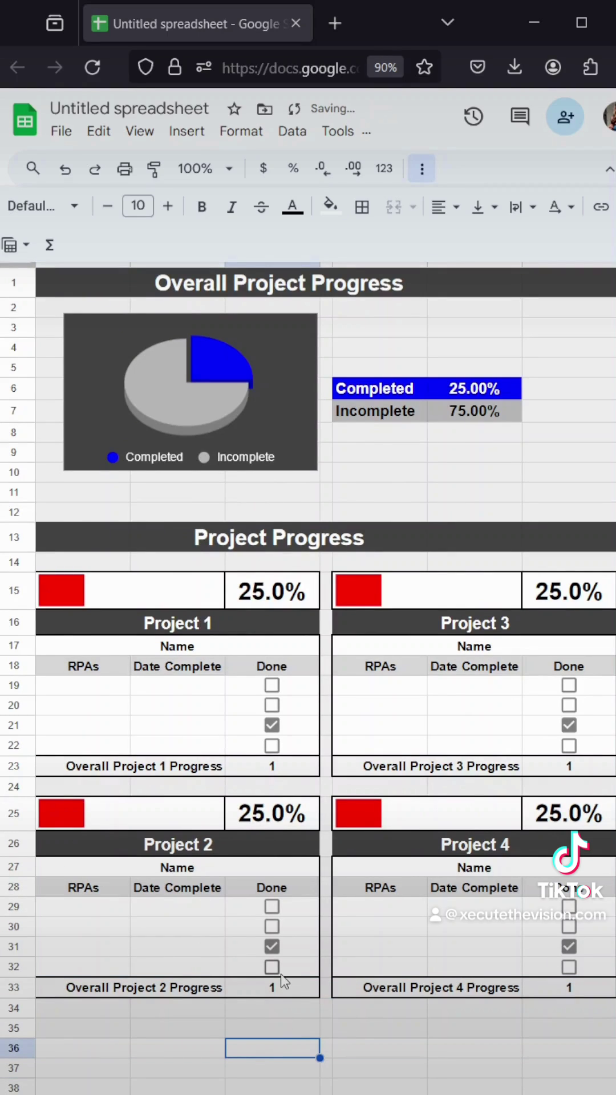
{"action": "left_click", "coordinate": [272, 684]}
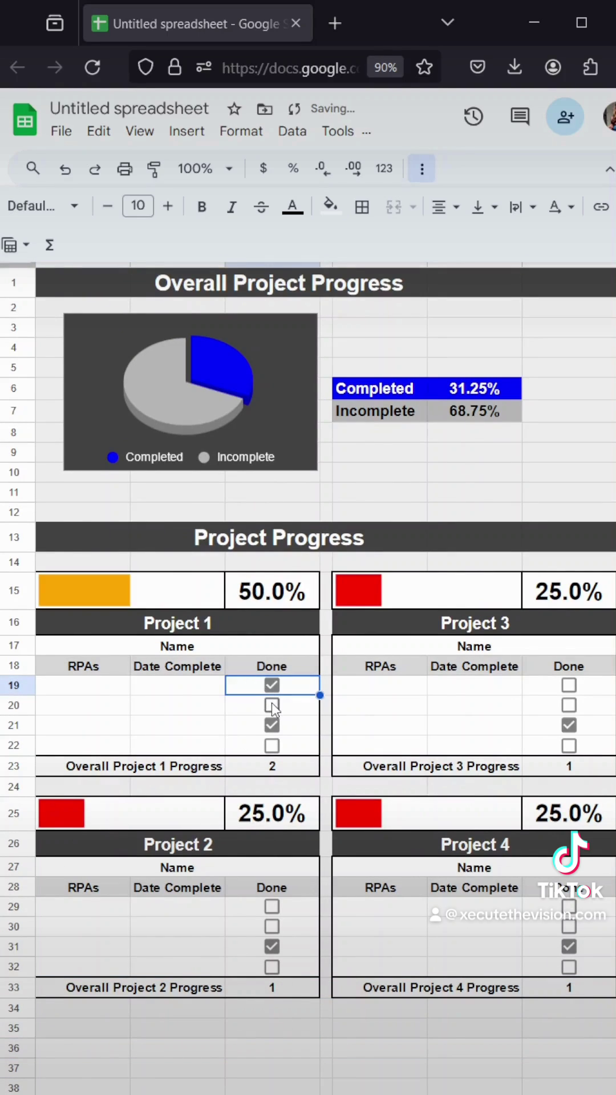
{"action": "left_click", "coordinate": [272, 706]}
{"action": "left_click", "coordinate": [272, 745]}
{"action": "left_click", "coordinate": [568, 686]}
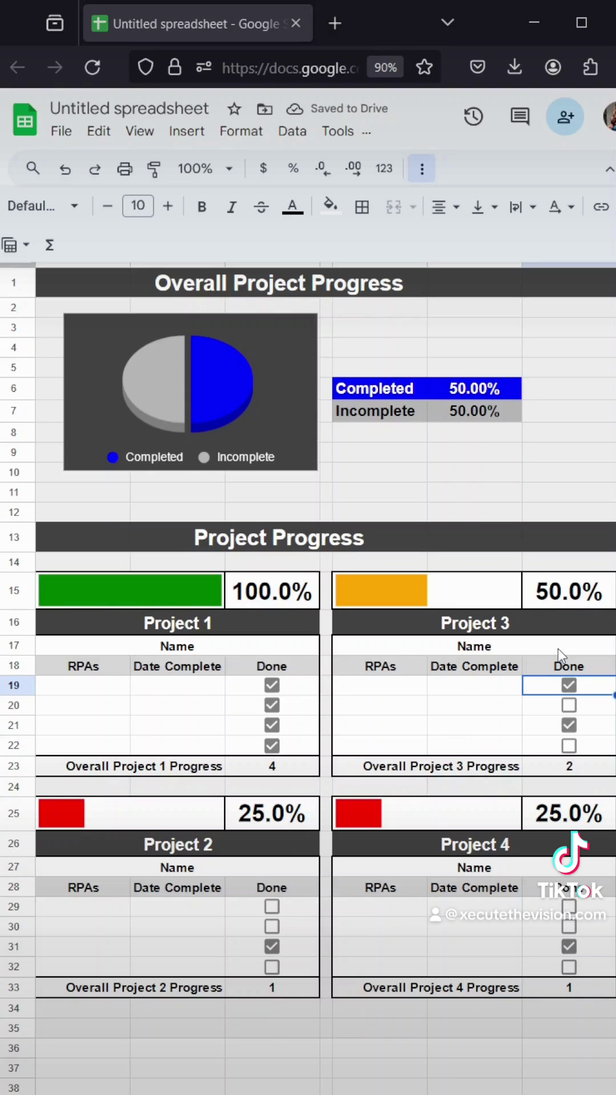
Untick Project 1's row 19 box so Project 1 reads 75% and overall completion 43.75%.
{"action": "left_click", "coordinate": [284, 770]}
{"action": "left_click", "coordinate": [580, 753]}
{"action": "left_click", "coordinate": [551, 989]}
{"action": "left_click", "coordinate": [300, 995]}
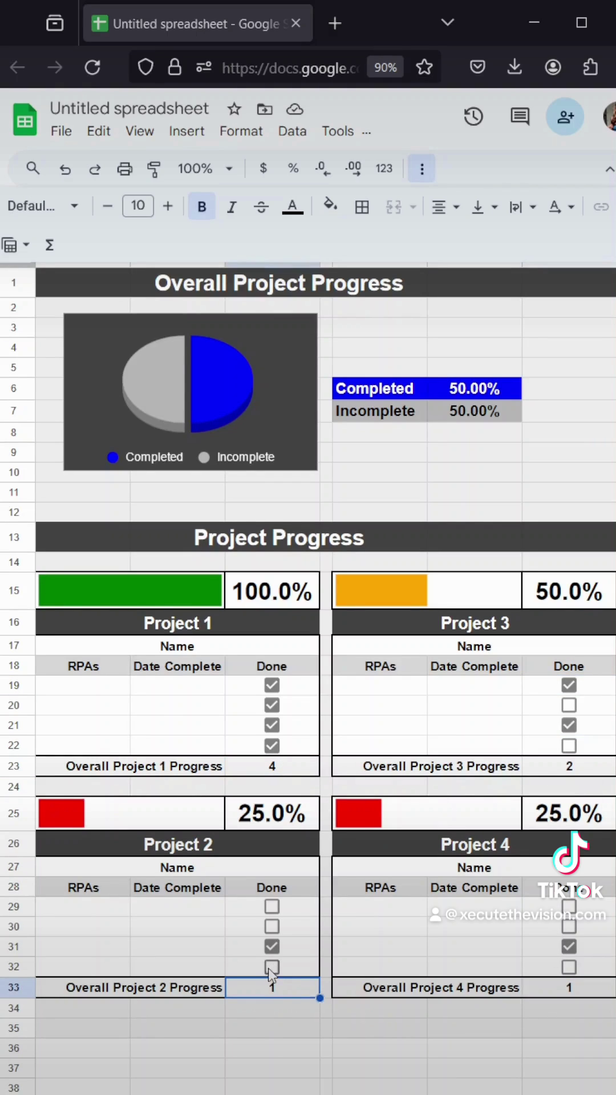
{"action": "left_click", "coordinate": [122, 691]}
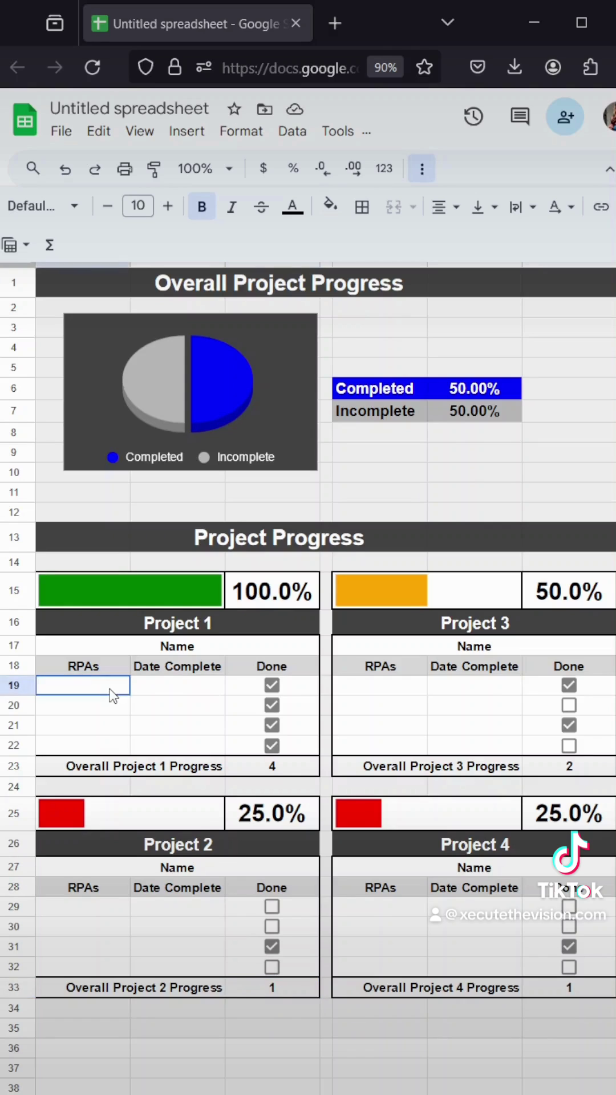
{"action": "left_click", "coordinate": [155, 694]}
{"action": "left_click", "coordinate": [272, 685]}
{"action": "left_click", "coordinate": [272, 1048]}
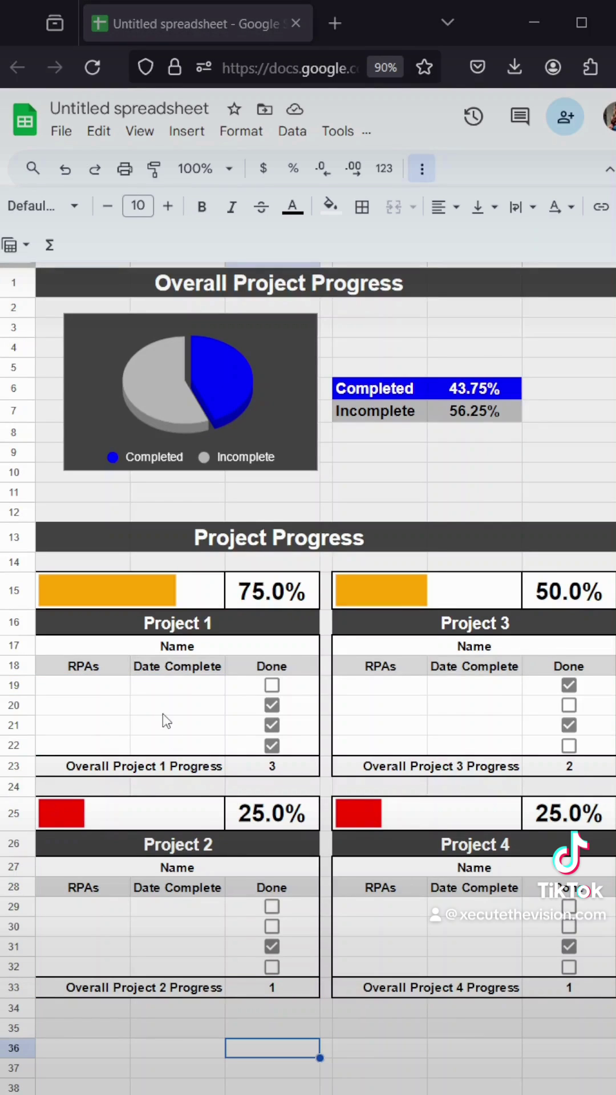
Format the Date Complete cells of all four projects as dates.
{"action": "left_click_drag", "start_coordinate": [174, 686], "coordinate": [199, 747]}
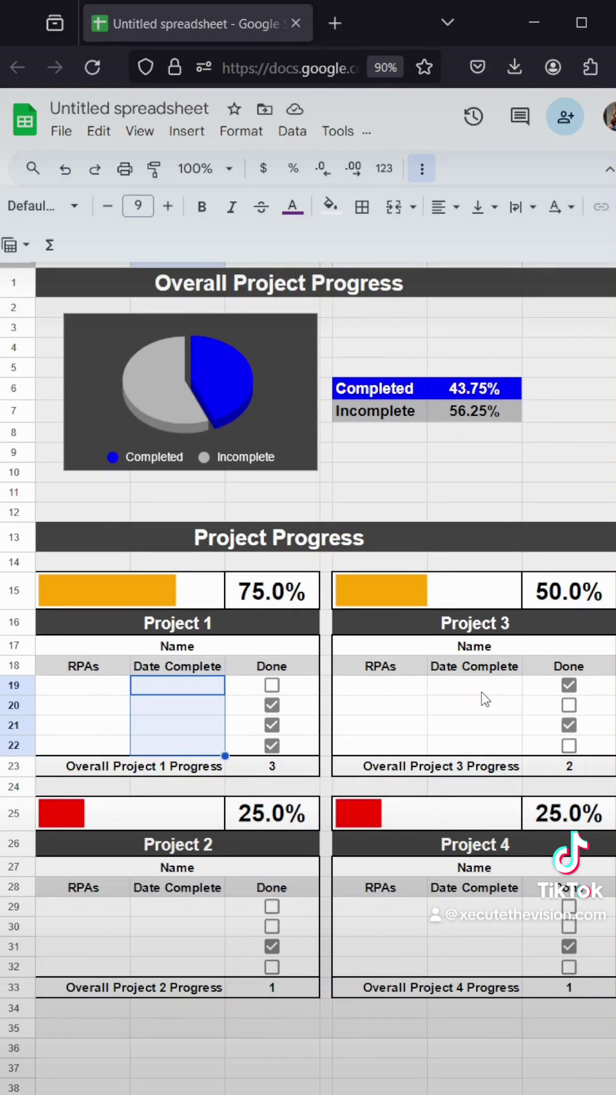
{"action": "left_click_drag", "start_coordinate": [482, 693], "coordinate": [495, 752]}
{"action": "left_click_drag", "start_coordinate": [485, 907], "coordinate": [488, 972]}
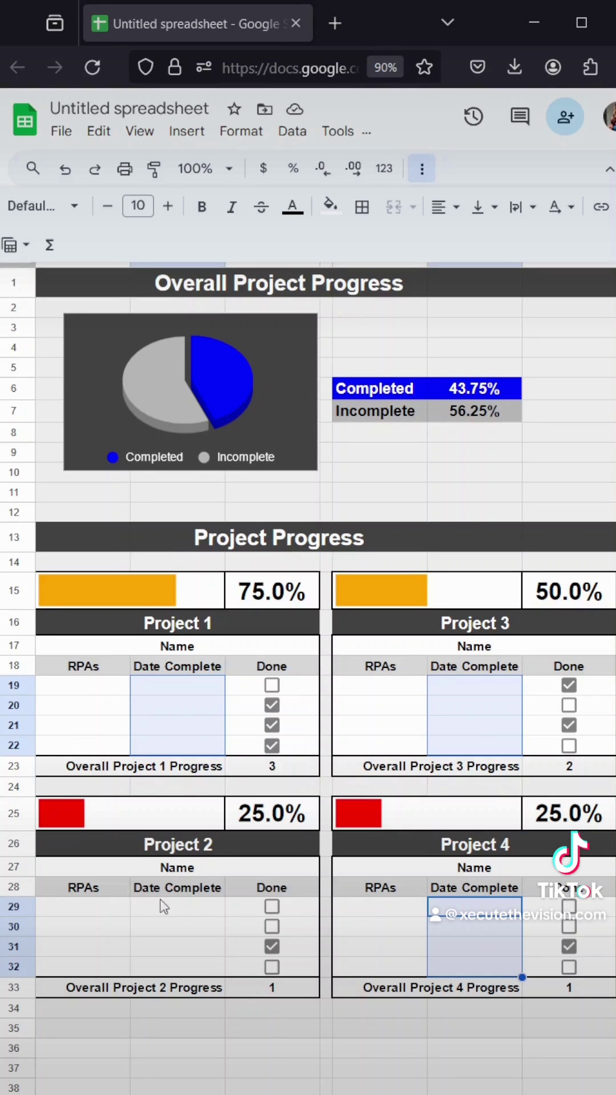
{"action": "left_click_drag", "start_coordinate": [161, 904], "coordinate": [183, 968]}
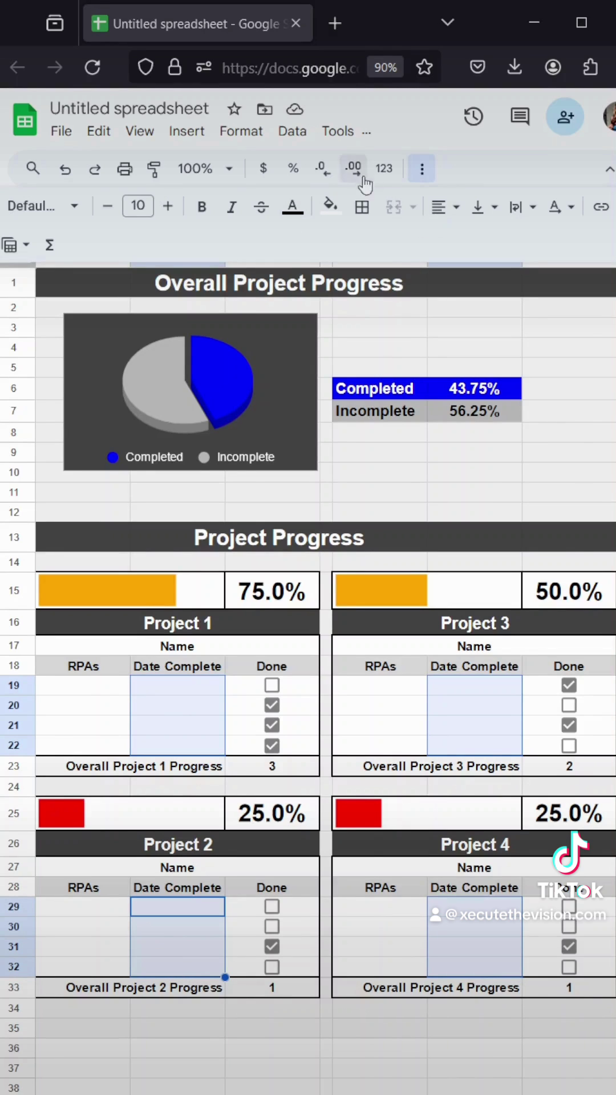
{"action": "left_click", "coordinate": [382, 169]}
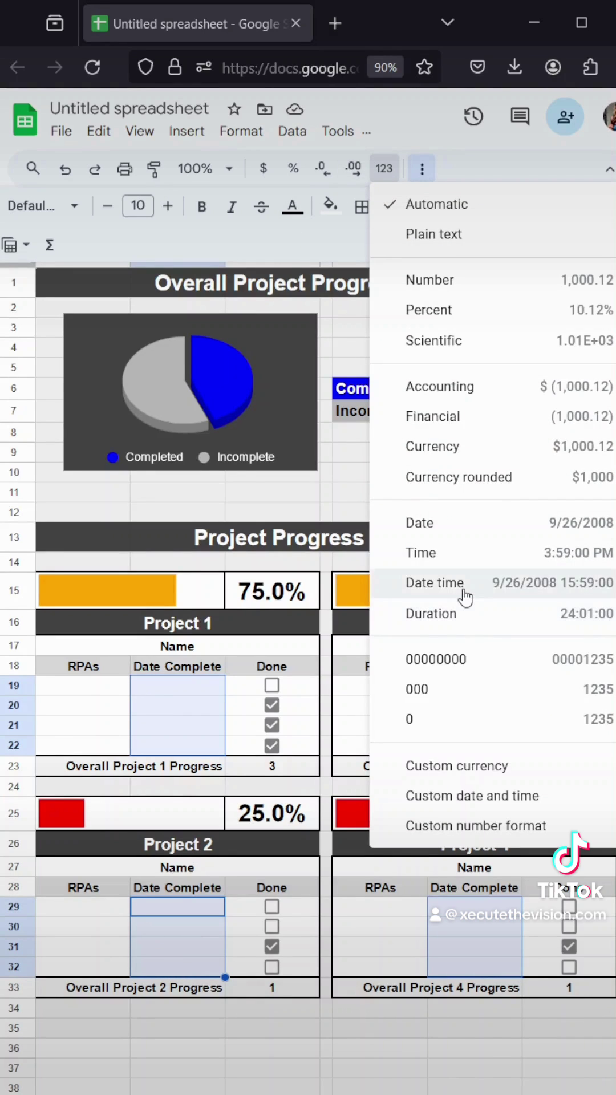
{"action": "left_click", "coordinate": [463, 524]}
Add inner borders with a chosen line style to the task rows of all four tables.
{"action": "left_click", "coordinate": [196, 692]}
{"action": "left_click_drag", "start_coordinate": [86, 686], "coordinate": [243, 753]}
{"action": "left_click_drag", "start_coordinate": [406, 682], "coordinate": [570, 748]}
{"action": "left_click_drag", "start_coordinate": [570, 907], "coordinate": [400, 969]}
{"action": "left_click_drag", "start_coordinate": [317, 907], "coordinate": [131, 970]}
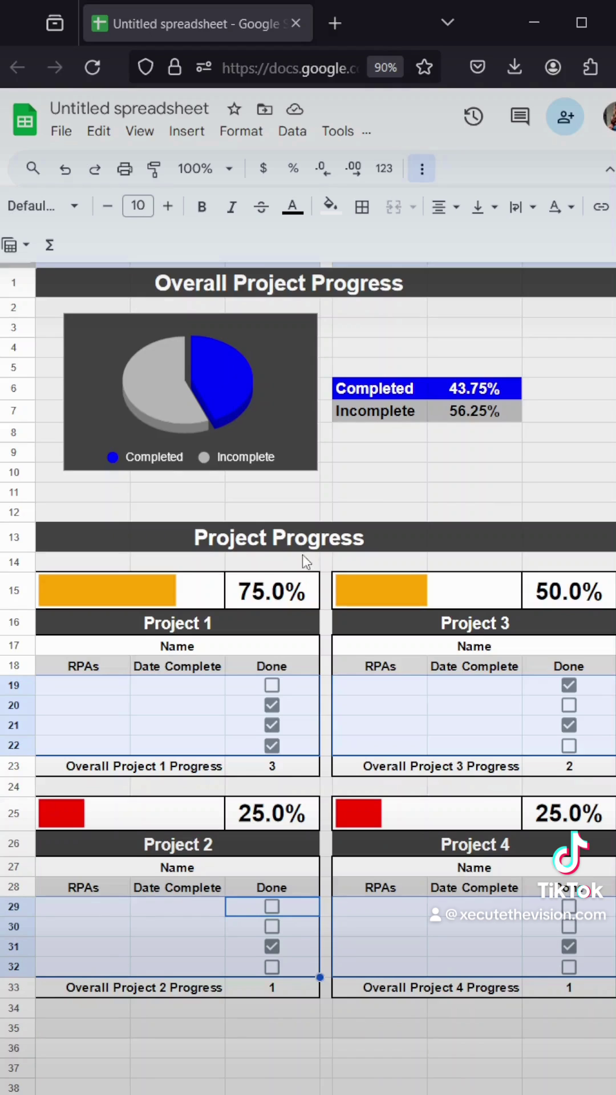
{"action": "left_click", "coordinate": [362, 207]}
{"action": "left_click", "coordinate": [403, 248]}
{"action": "left_click", "coordinate": [536, 278]}
{"action": "left_click", "coordinate": [557, 304]}
{"action": "left_click", "coordinate": [545, 251]}
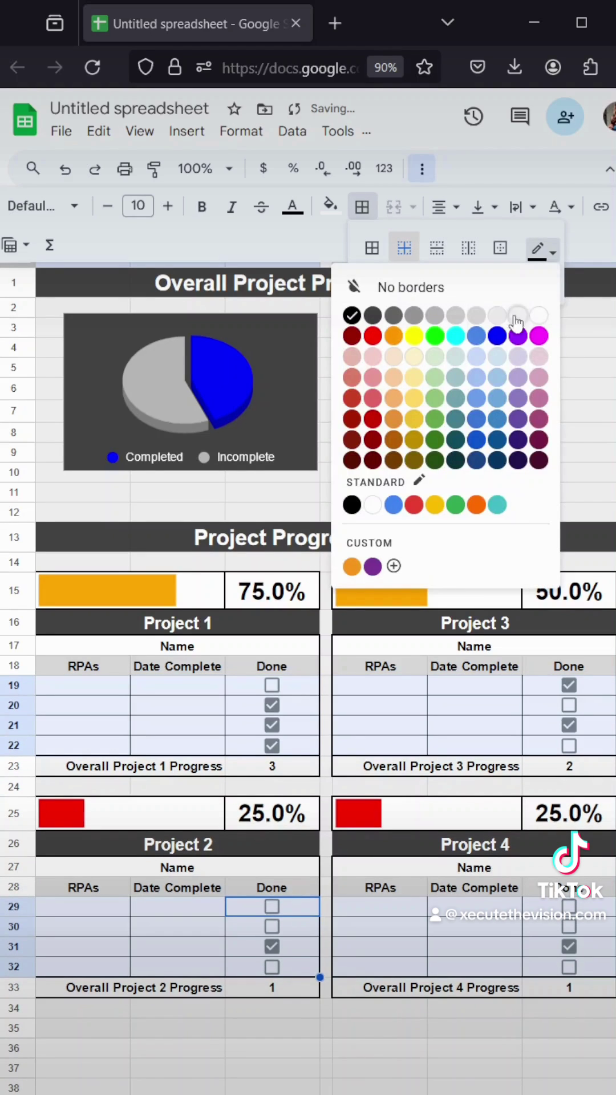
{"action": "left_click", "coordinate": [456, 323]}
{"action": "left_click", "coordinate": [420, 513]}
Hide the sheet gridlines.
{"action": "left_click", "coordinate": [140, 131]}
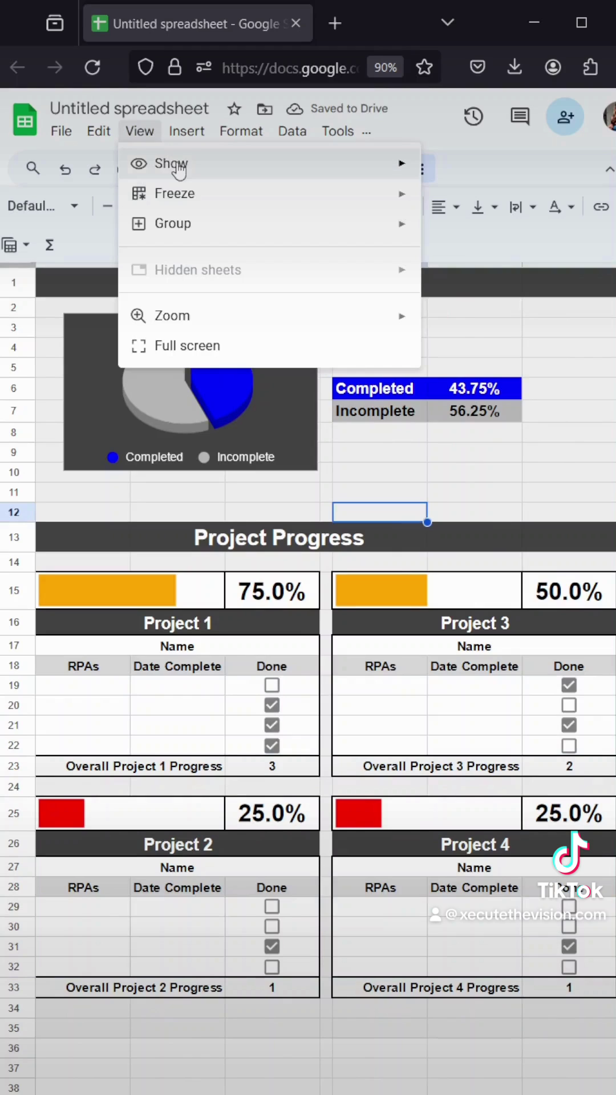
{"action": "mouse_move", "coordinate": [178, 167]}
{"action": "left_click", "coordinate": [462, 195]}
{"action": "left_click", "coordinate": [513, 456]}
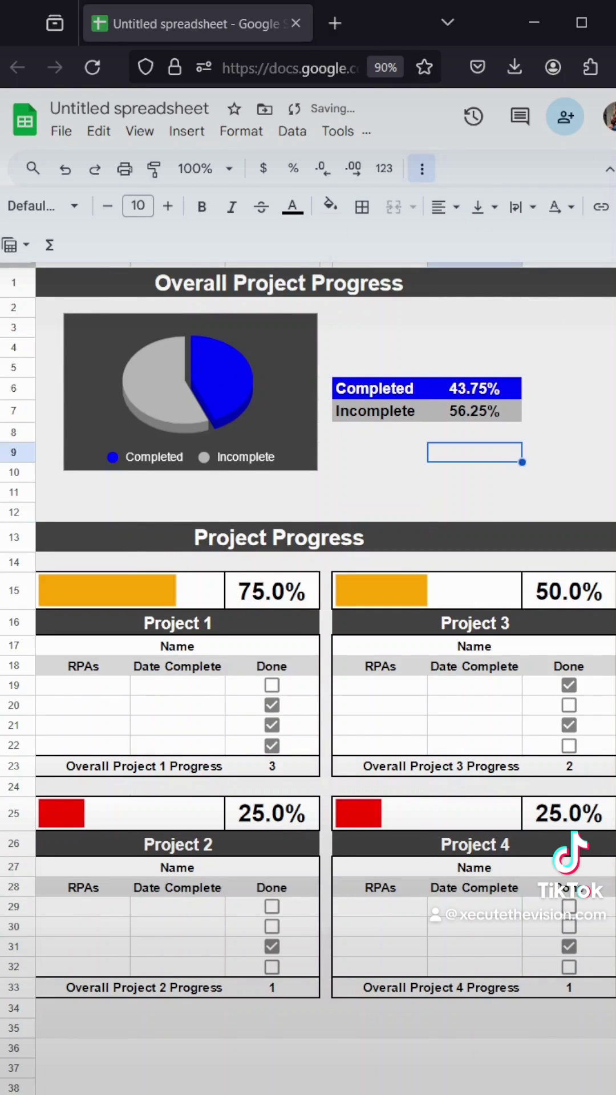
Tick the remaining Done boxes in Projects 3, 4 and 2, bringing overall completion to 87.50%.
{"action": "left_click", "coordinate": [569, 705]}
{"action": "left_click", "coordinate": [570, 746]}
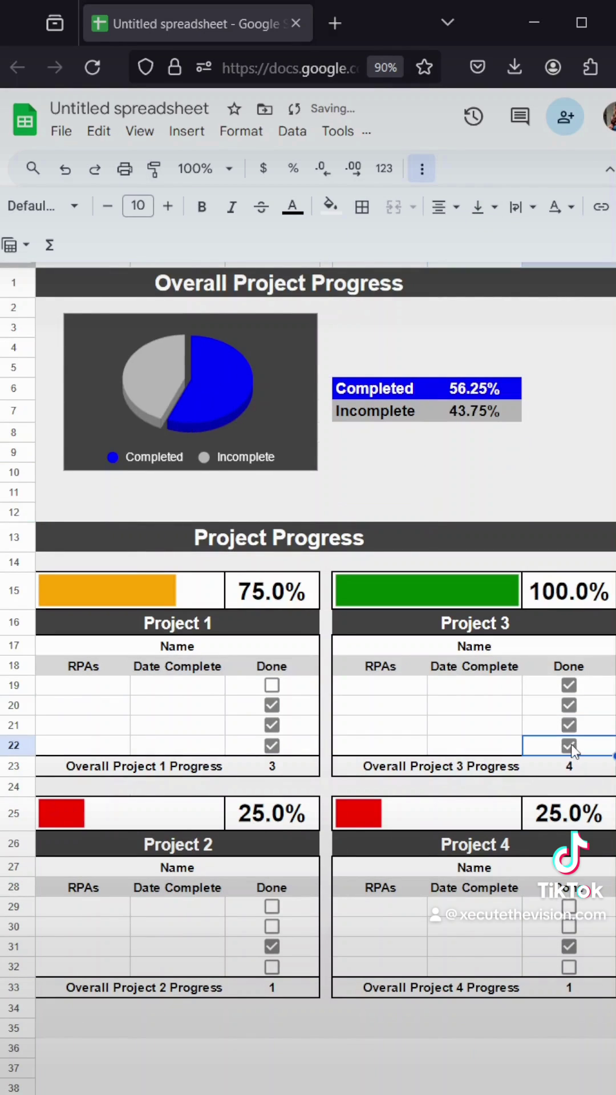
{"action": "left_click", "coordinate": [569, 907]}
{"action": "left_click", "coordinate": [570, 926]}
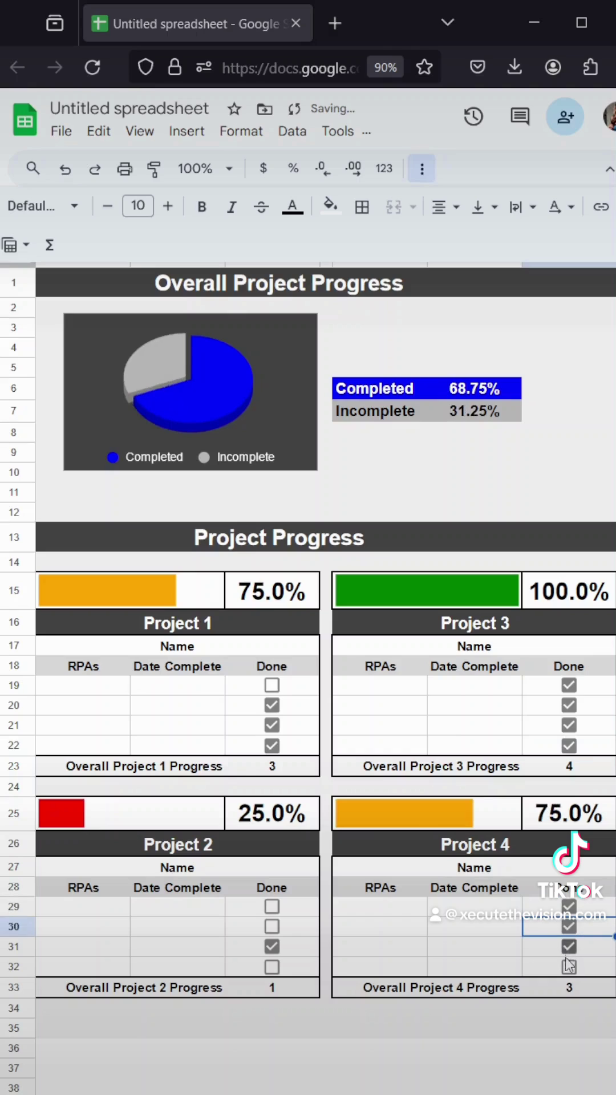
{"action": "left_click", "coordinate": [570, 967]}
{"action": "left_click", "coordinate": [272, 967]}
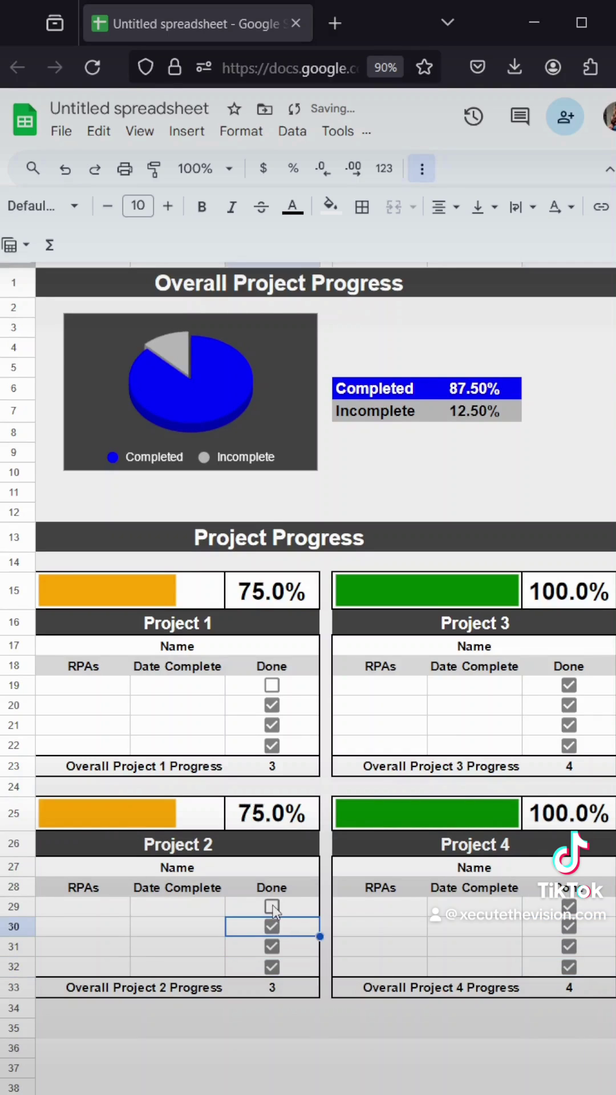